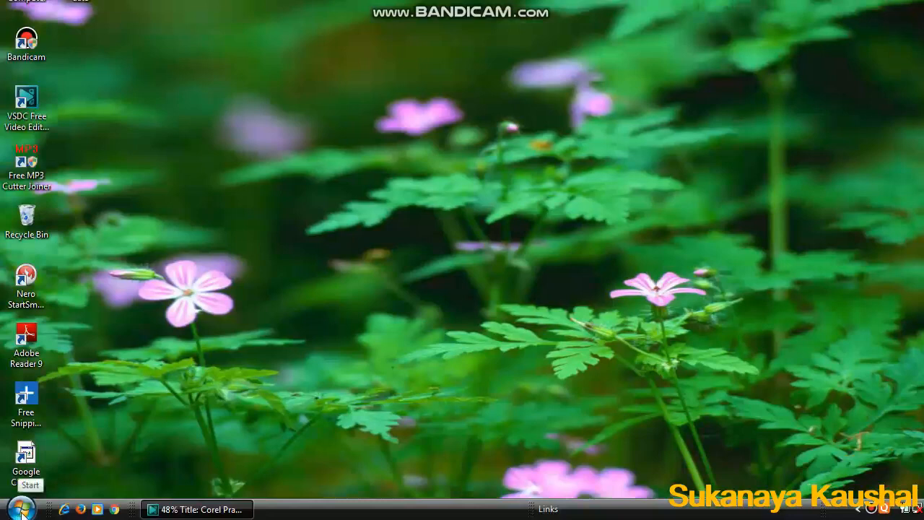
Launch Microsoft Office Word 2007 from the Start menu's Microsoft Office program folder.
click(21, 511)
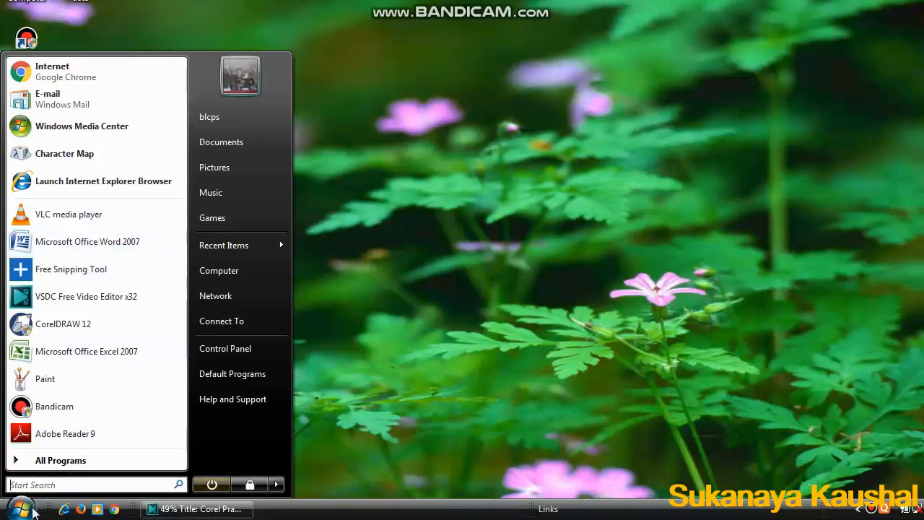
click(69, 461)
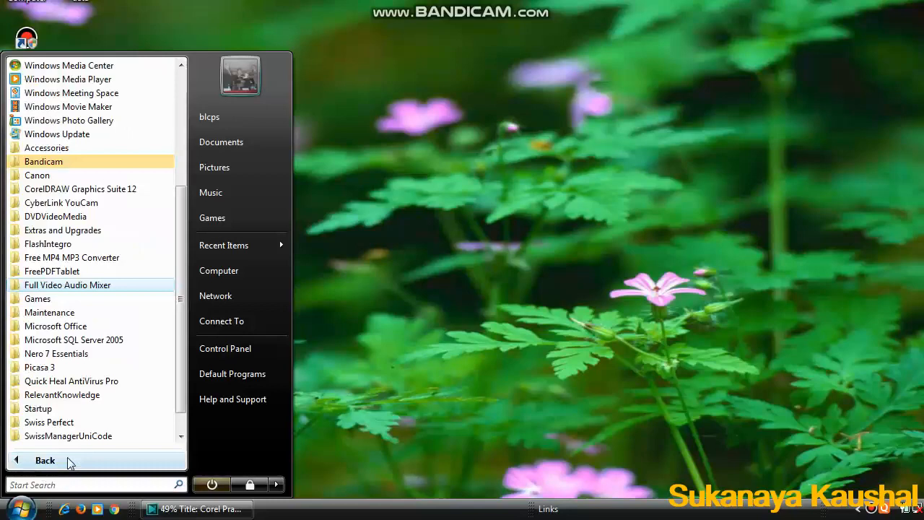
click(59, 326)
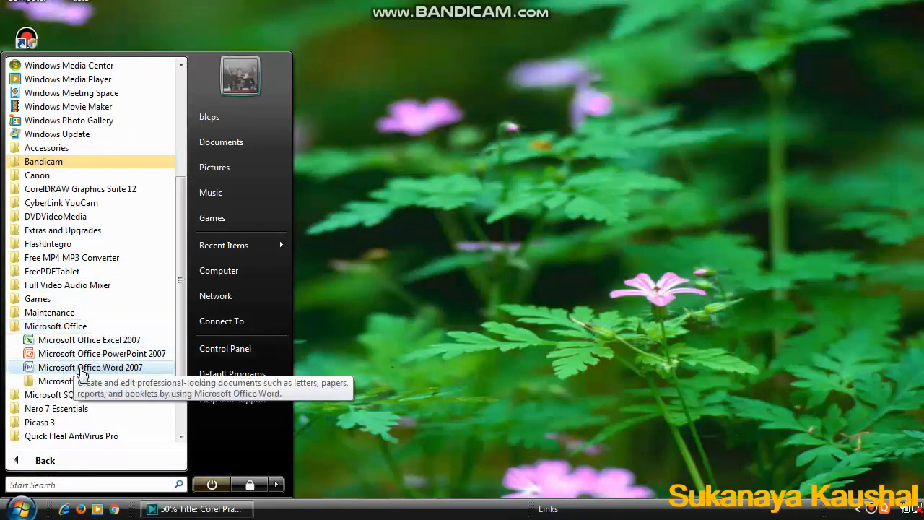
click(81, 369)
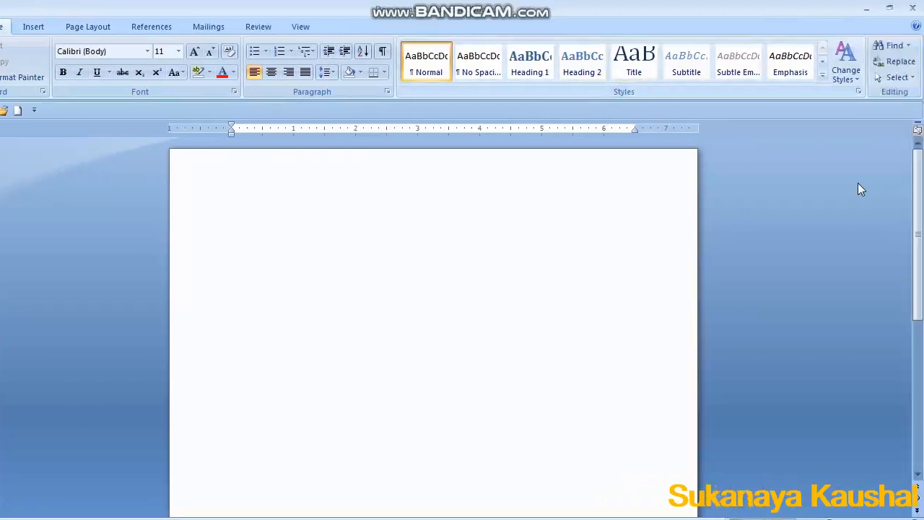
drag(919, 190, 922, 164)
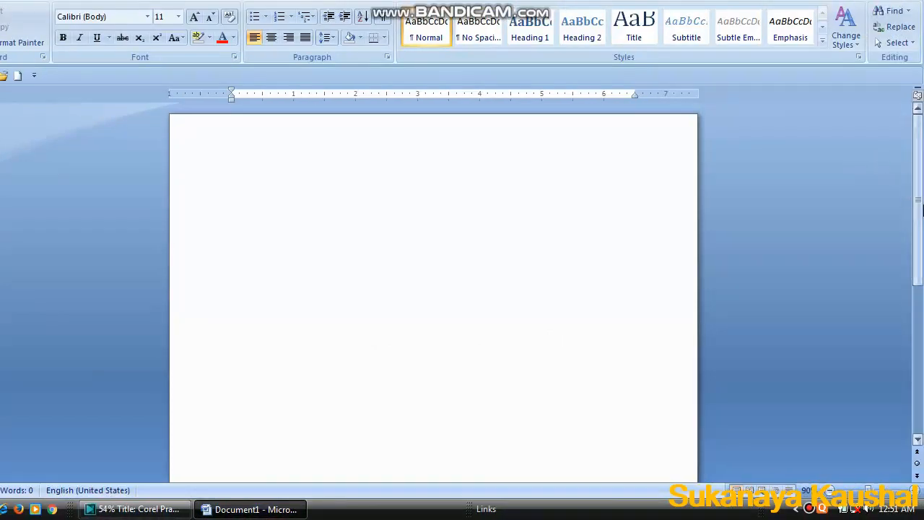
drag(922, 218, 922, 388)
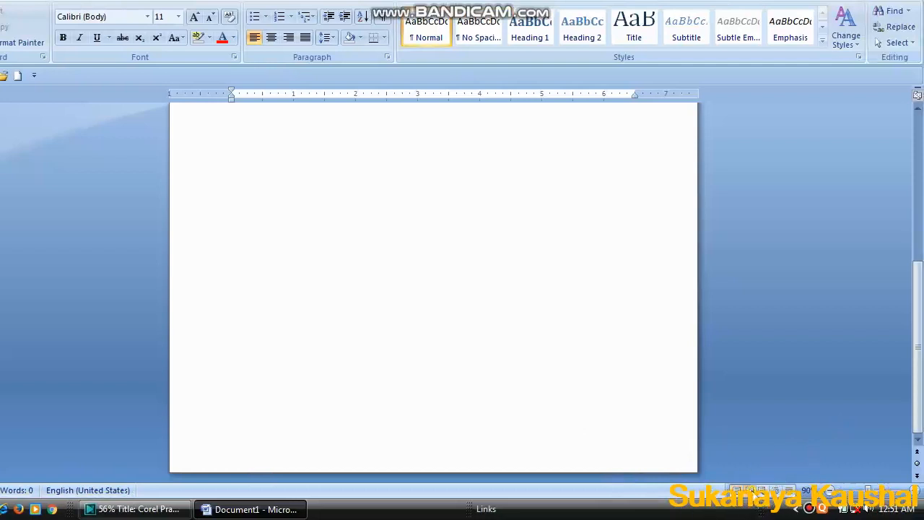
click(750, 490)
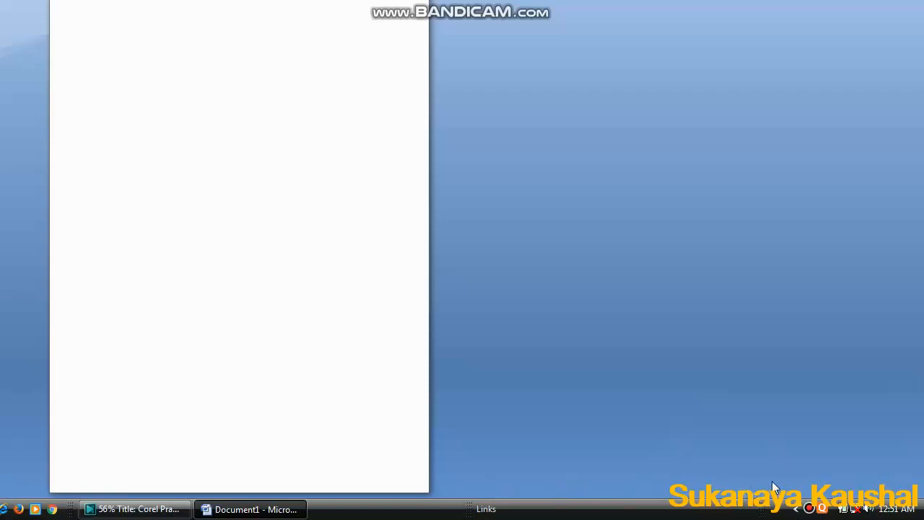
click(64, 133)
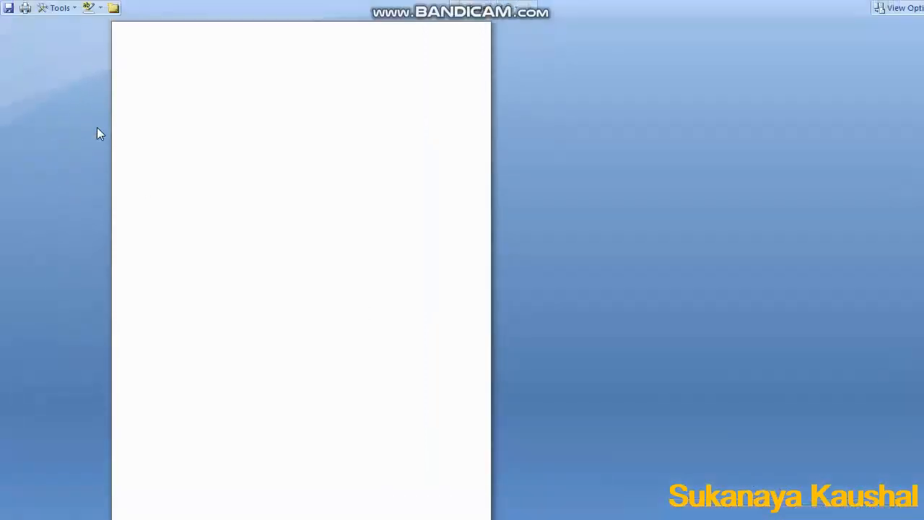
key(Escape)
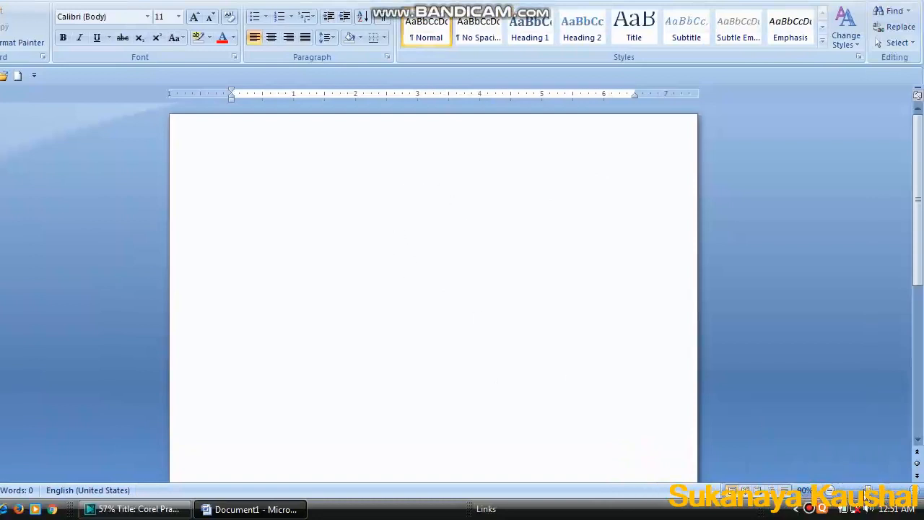
mouse_move(868, 492)
mouse_down()
mouse_move(851, 493)
mouse_move(873, 493)
mouse_up()
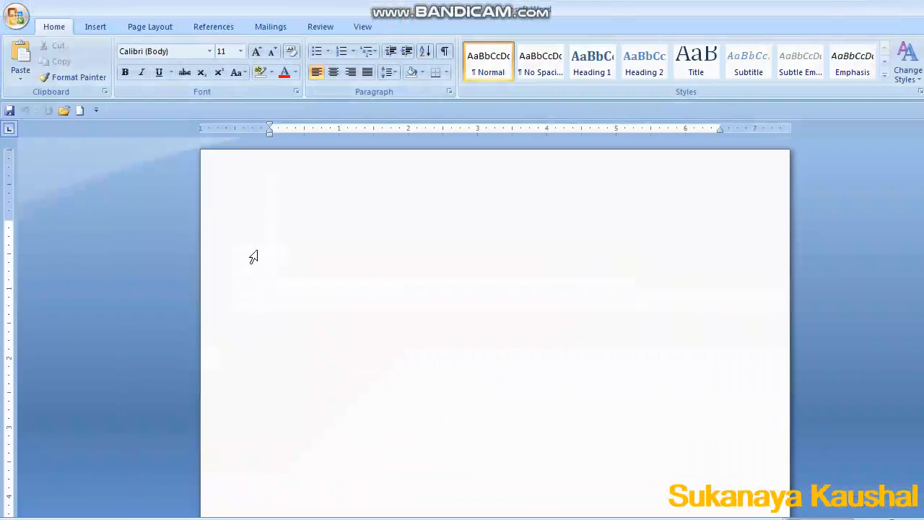
Save the blank document to the Desktop as a Word Document named myname.
click(17, 18)
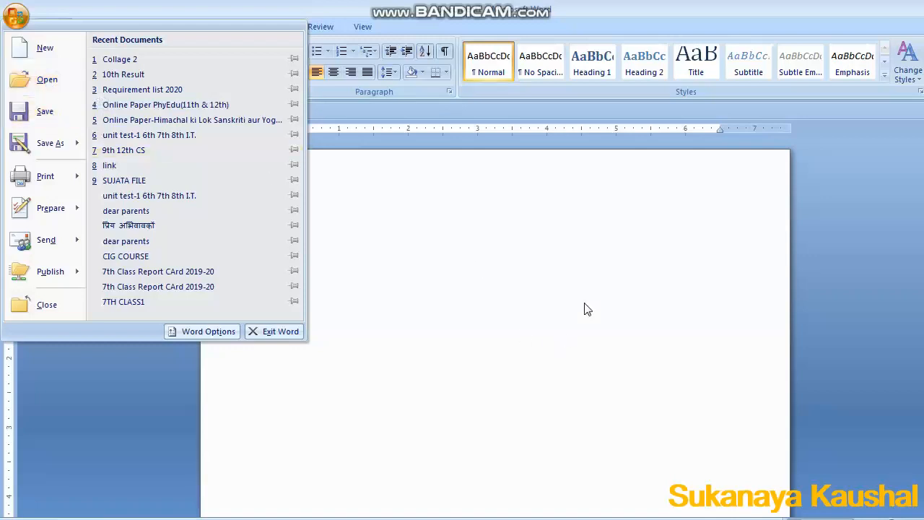
click(46, 110)
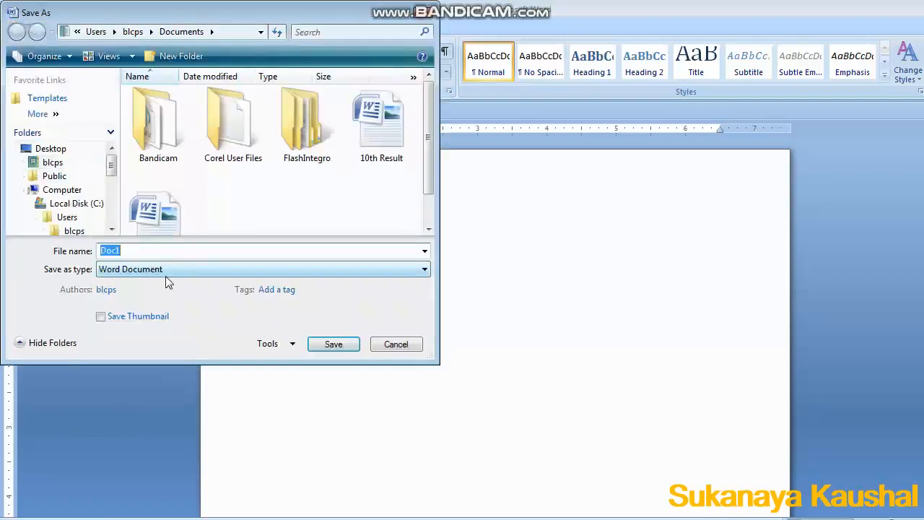
text(myname)
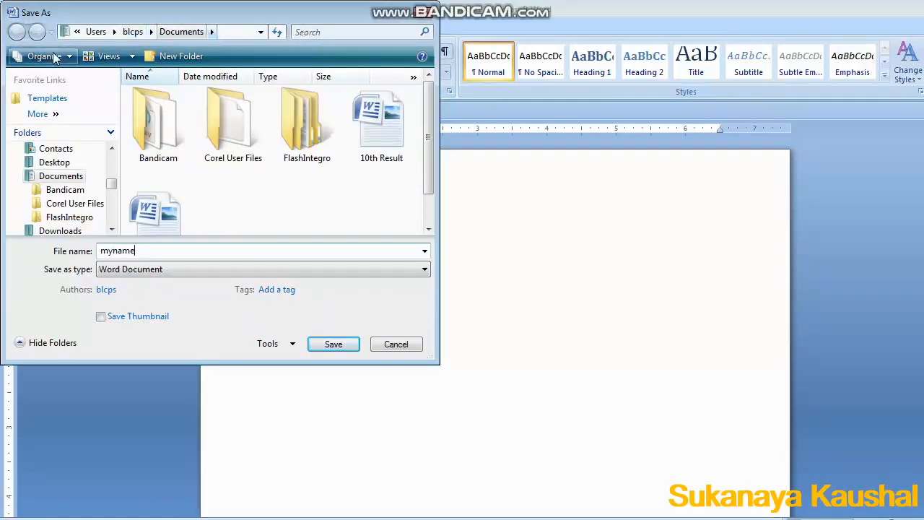
click(54, 162)
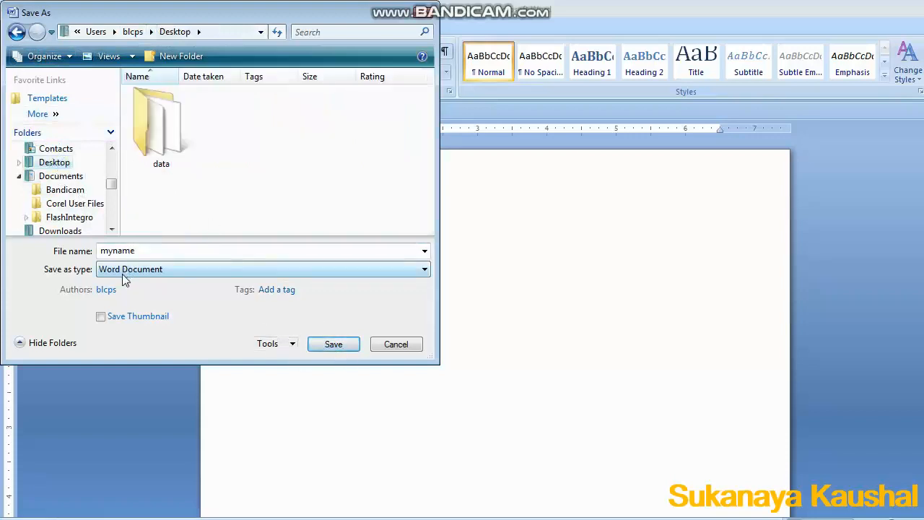
click(423, 275)
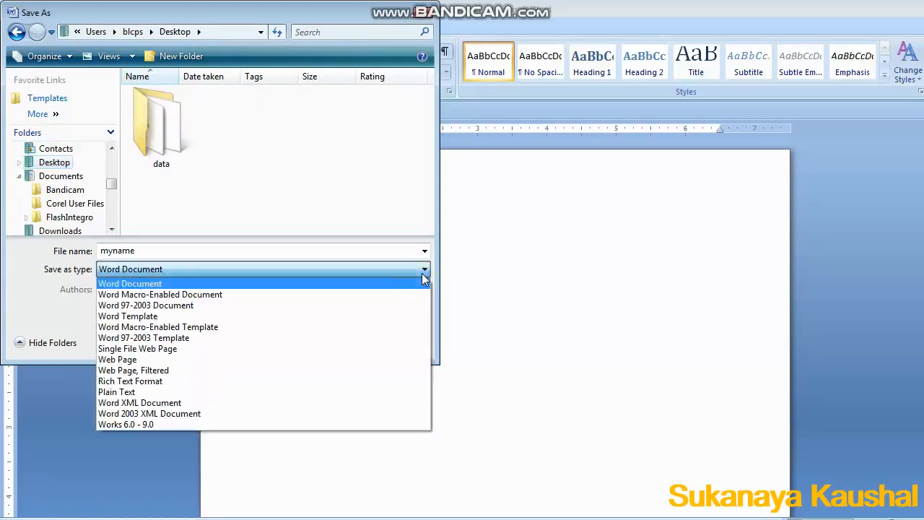
click(423, 275)
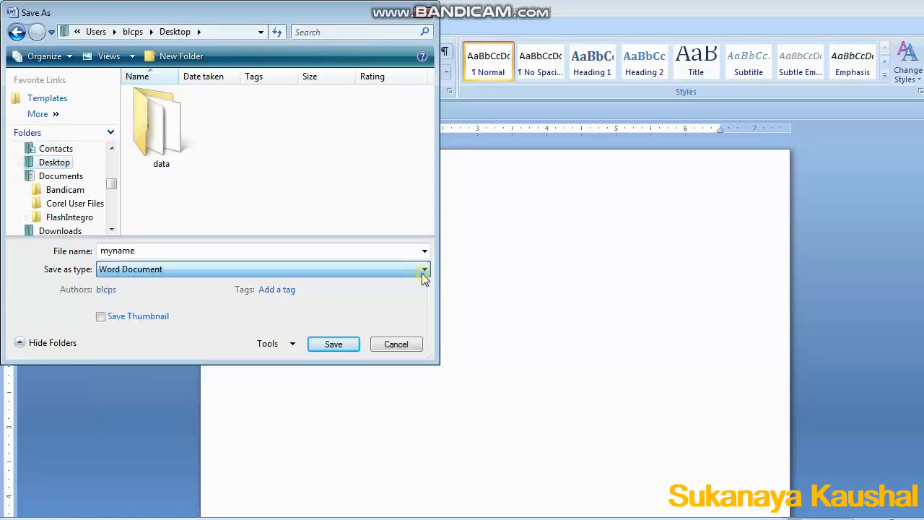
click(329, 346)
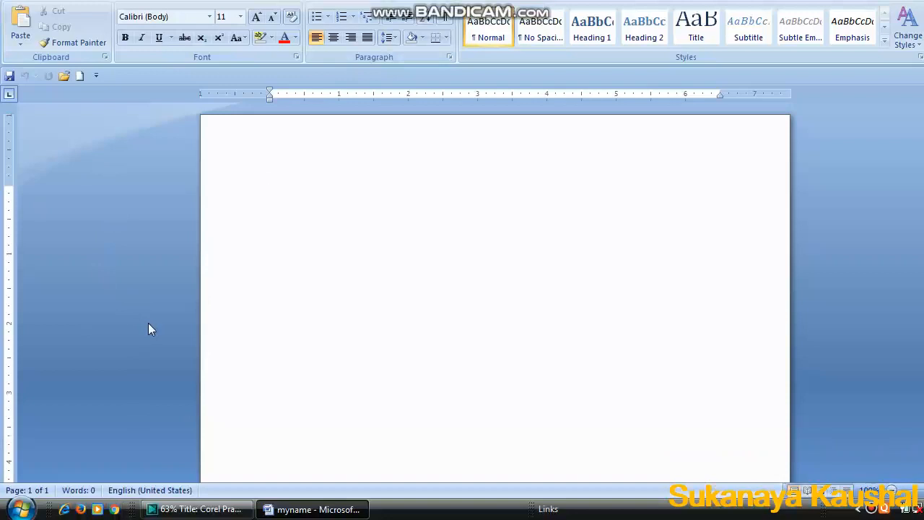
Type Hello World!!!!!!!! on the first line of the page.
text(ell)
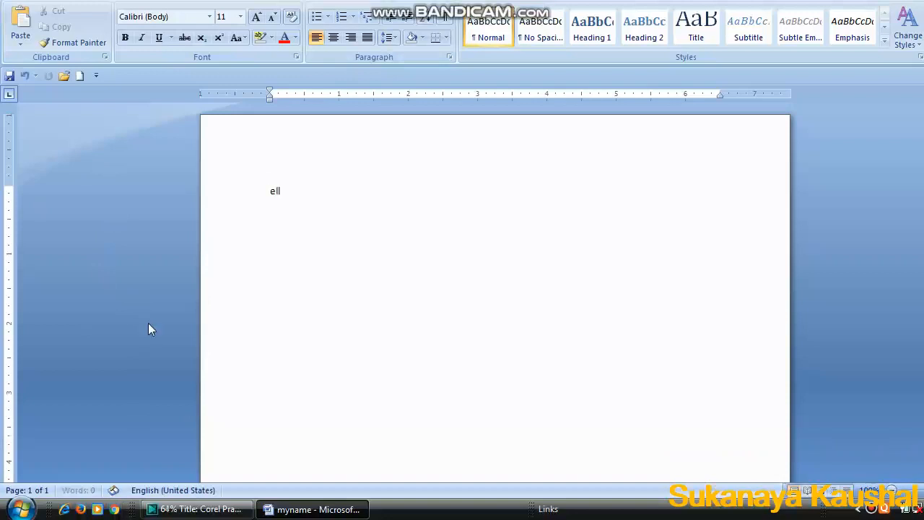
key(BackSpace)
key(BackSpace)
key(BackSpace)
text(hello)
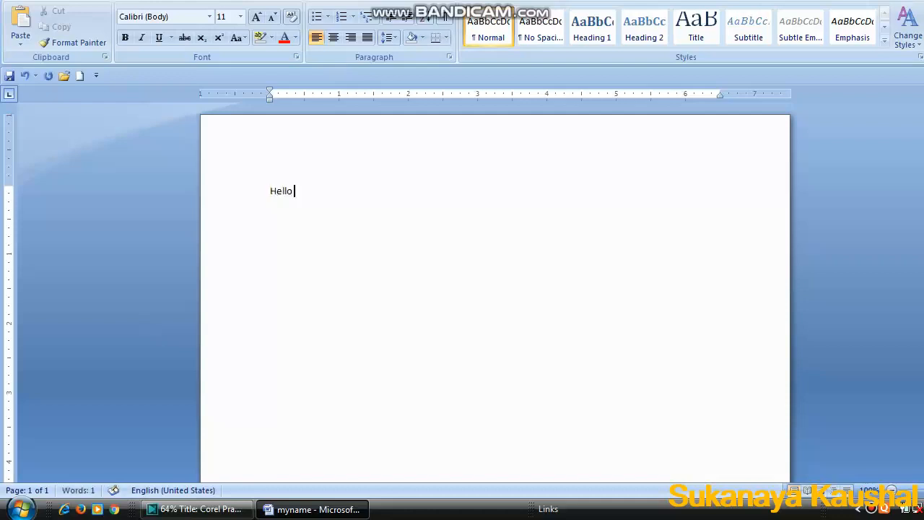
text( World!!!!!!!!)
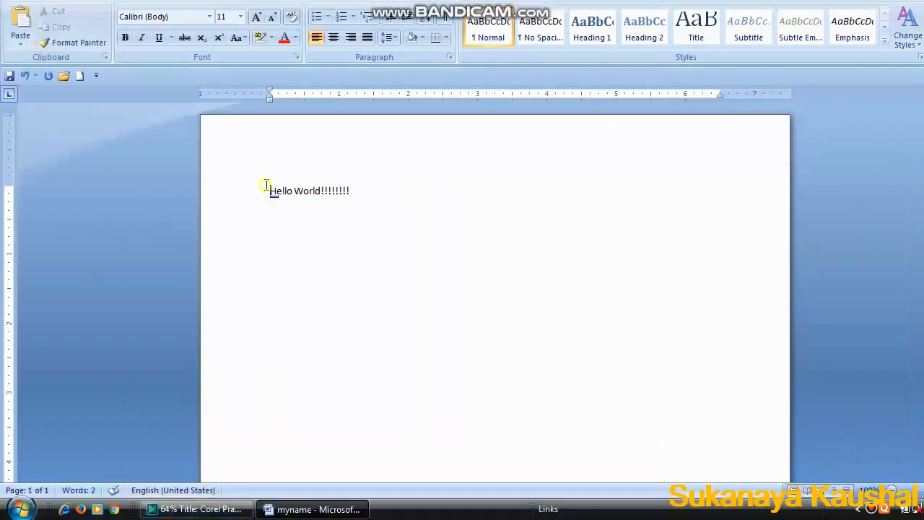
Select the Hello World line, cut it, and paste it back into the document.
drag(266, 185, 402, 185)
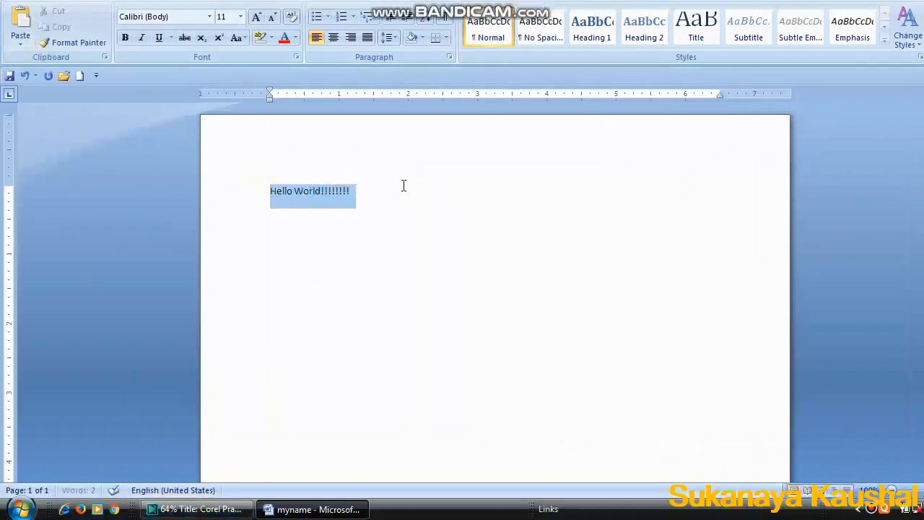
click(268, 191)
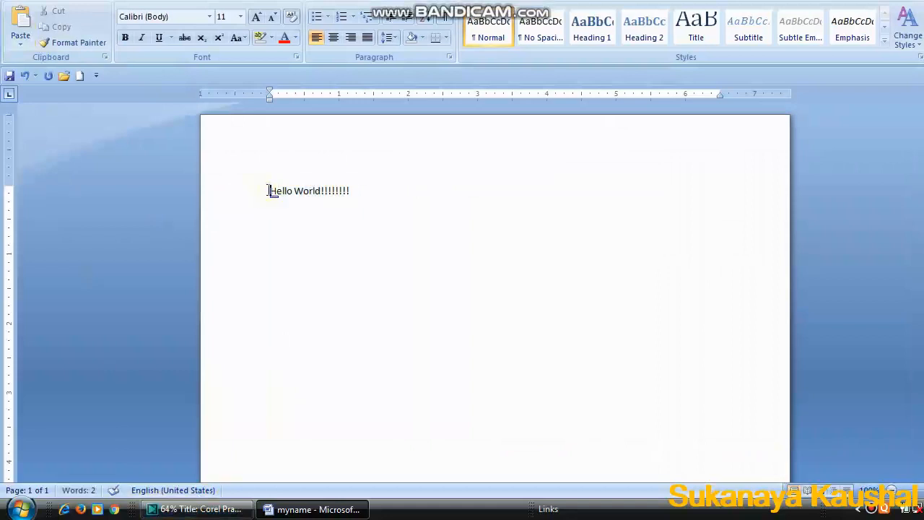
drag(268, 191, 350, 187)
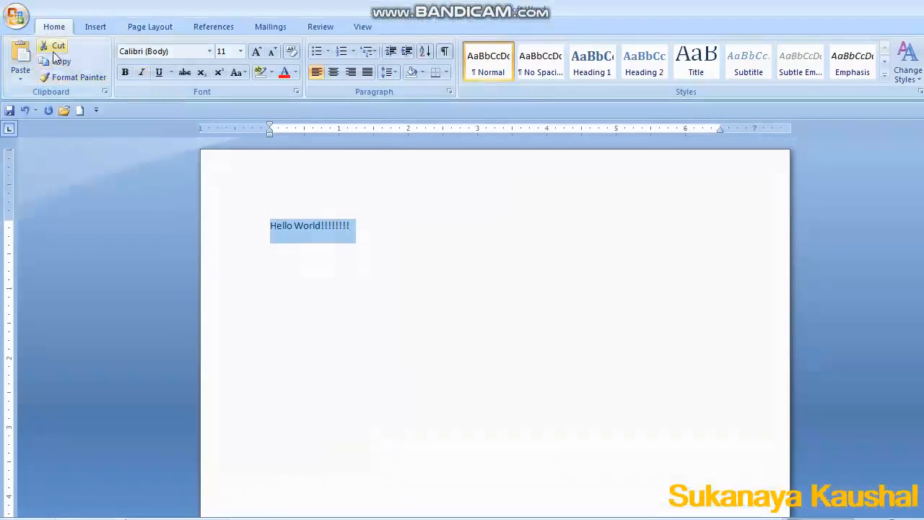
click(55, 48)
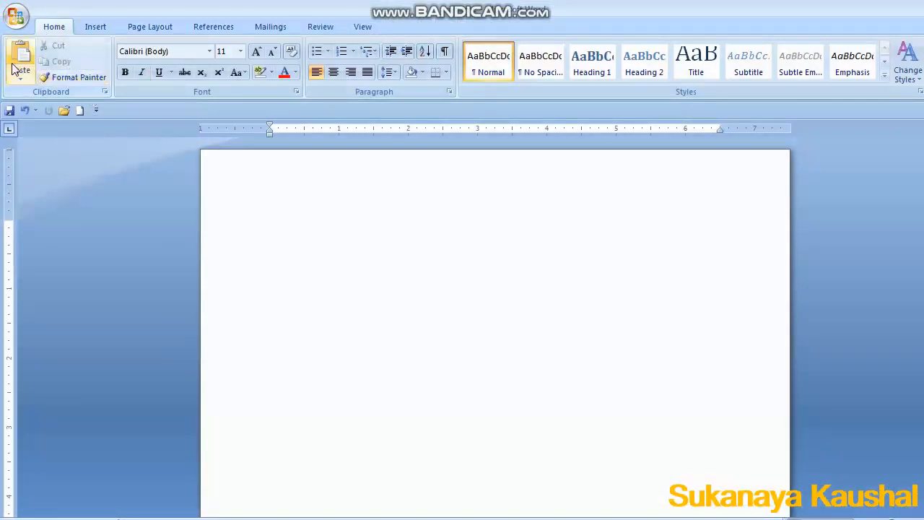
click(21, 55)
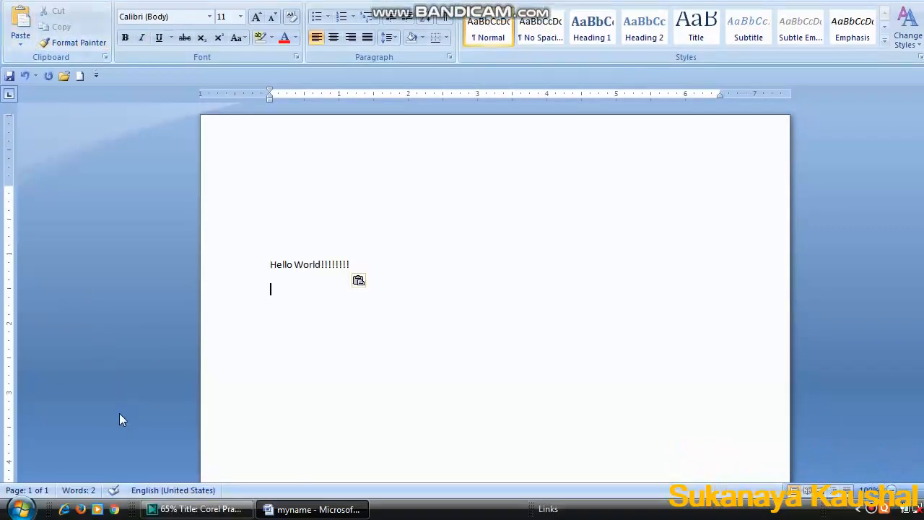
Select the Hello World text and copy it using the context menu.
drag(270, 265, 371, 265)
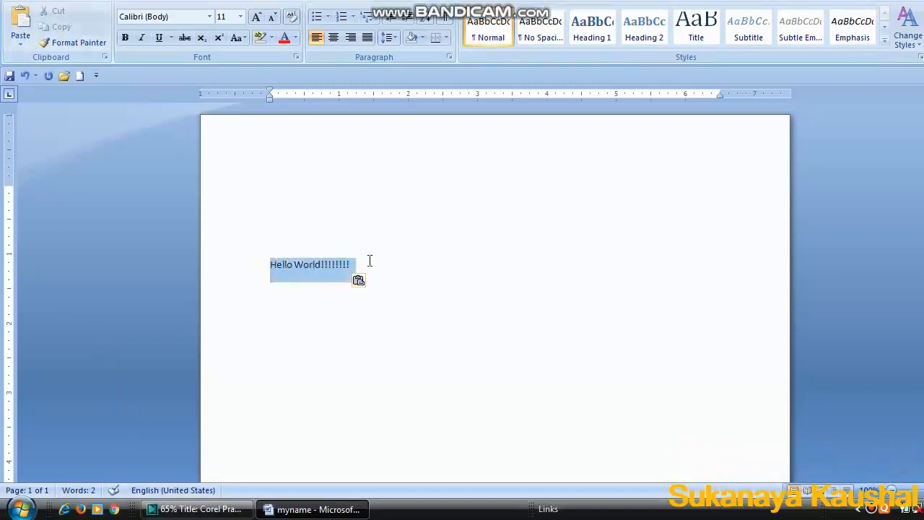
right_click(289, 271)
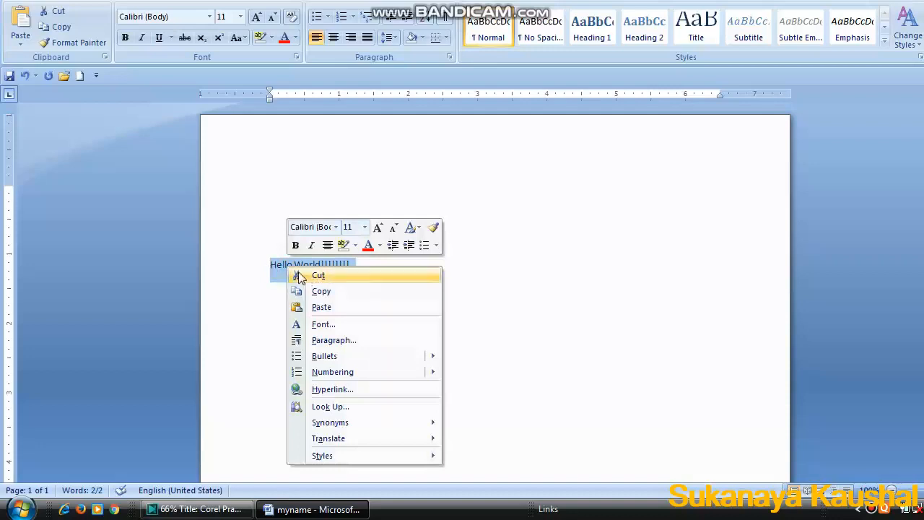
click(328, 297)
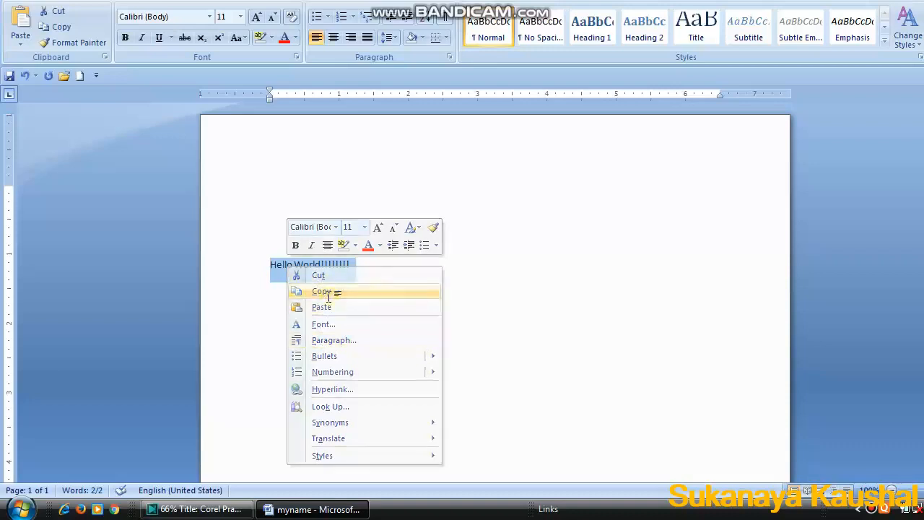
click(371, 269)
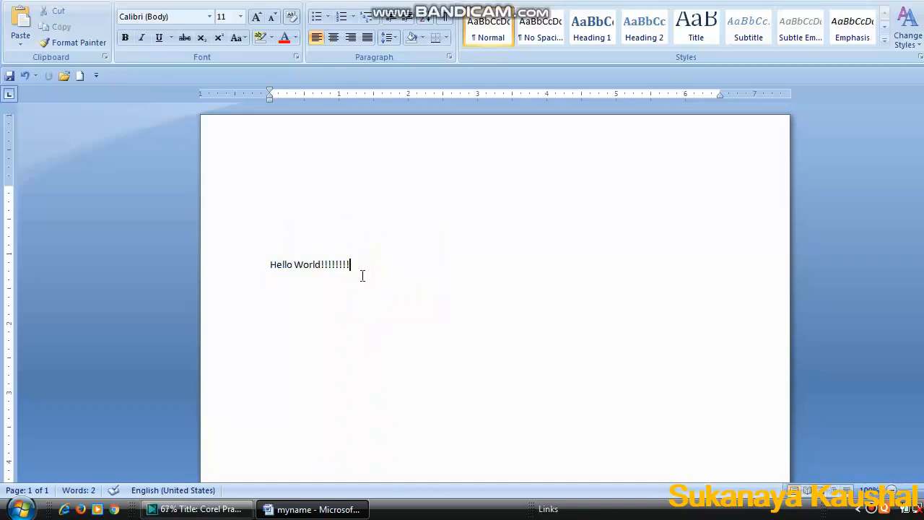
Paste the copied Hello World text twice after the line, then start a new paragraph.
right_click(363, 276)
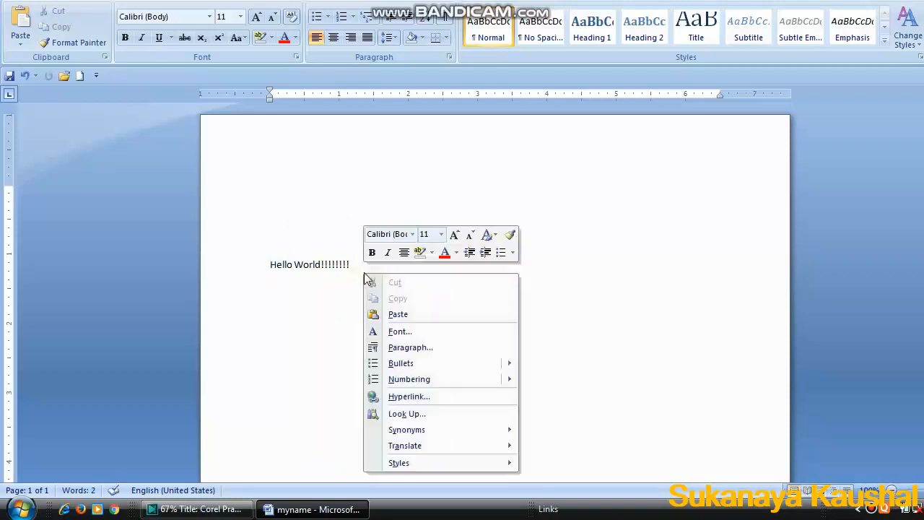
click(406, 312)
click(21, 57)
key(Return)
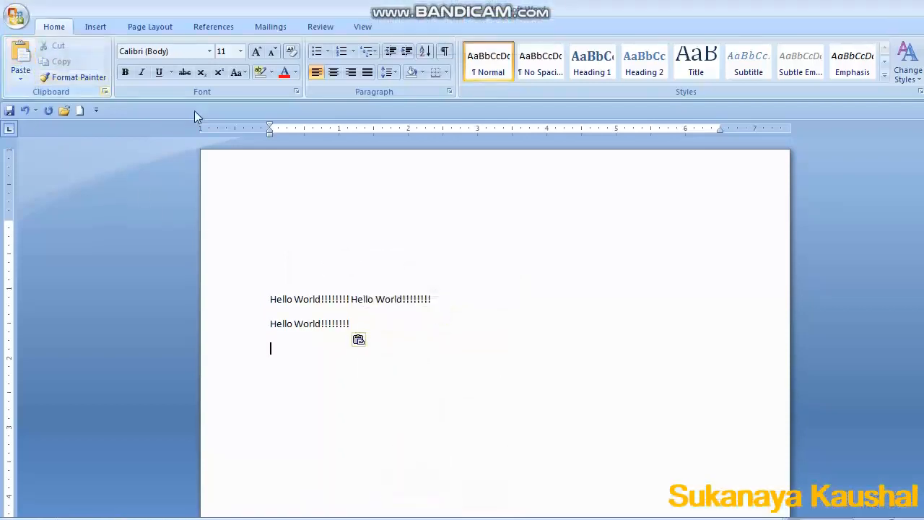
Paste the copied text twice more to build a third line of Hello World text.
click(23, 52)
key(Return)
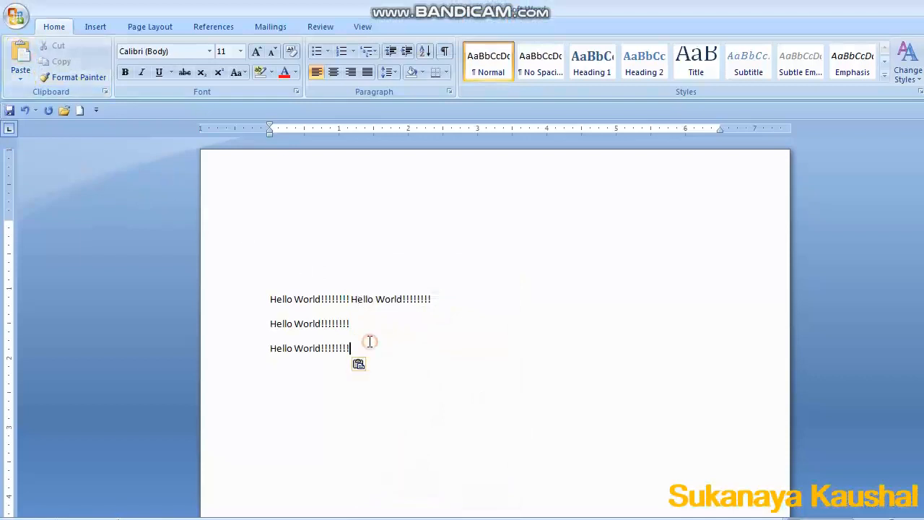
right_click(369, 343)
click(418, 187)
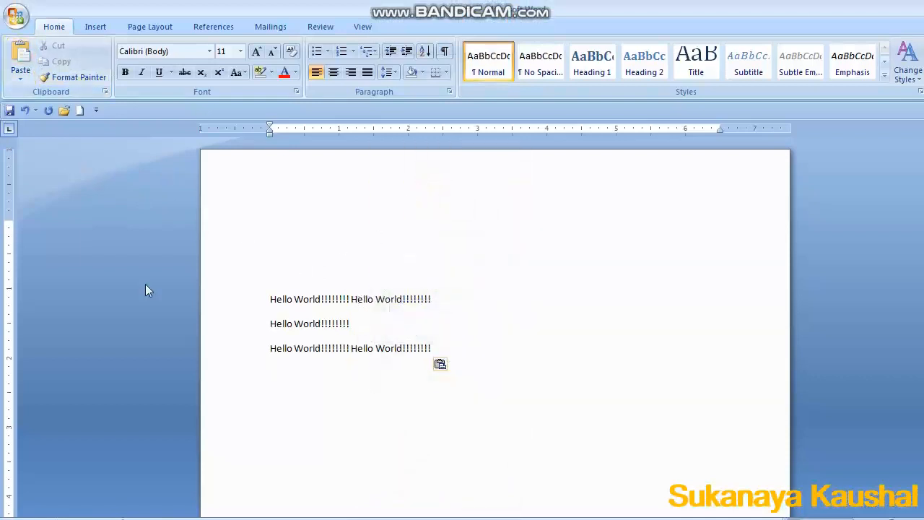
Cut the first double Hello World line and add three empty paragraphs at the end of the document.
drag(271, 299, 431, 303)
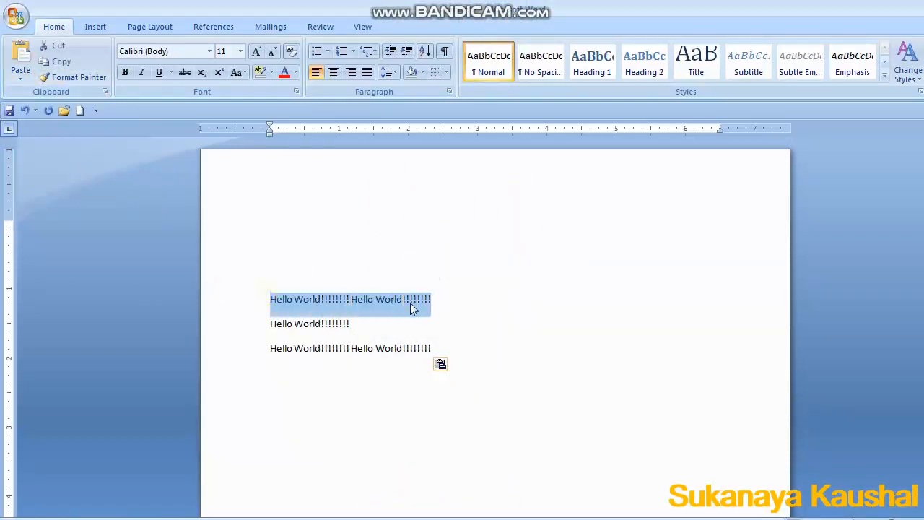
right_click(411, 302)
click(442, 312)
key(ctrl+End)
key(Return)
key(Return)
key(Return)
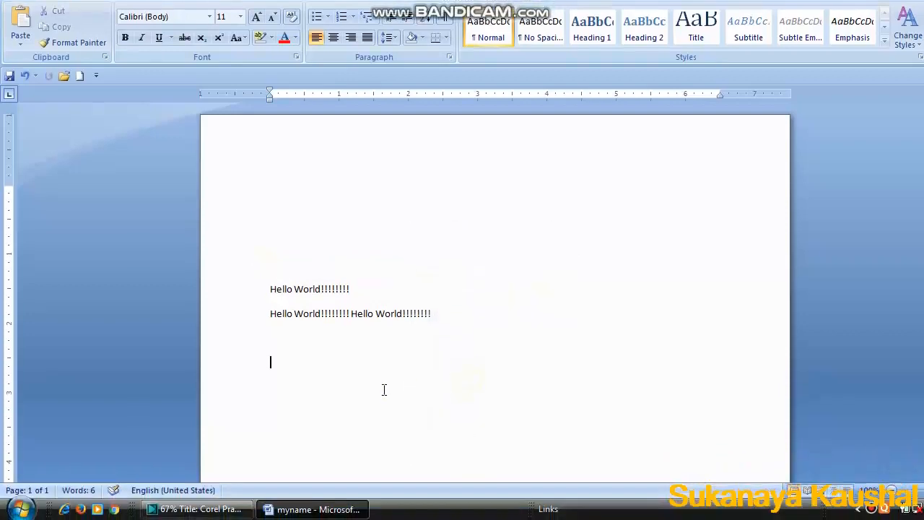
Paste the cut Hello World line into the empty paragraph at the end of the document.
right_click(333, 415)
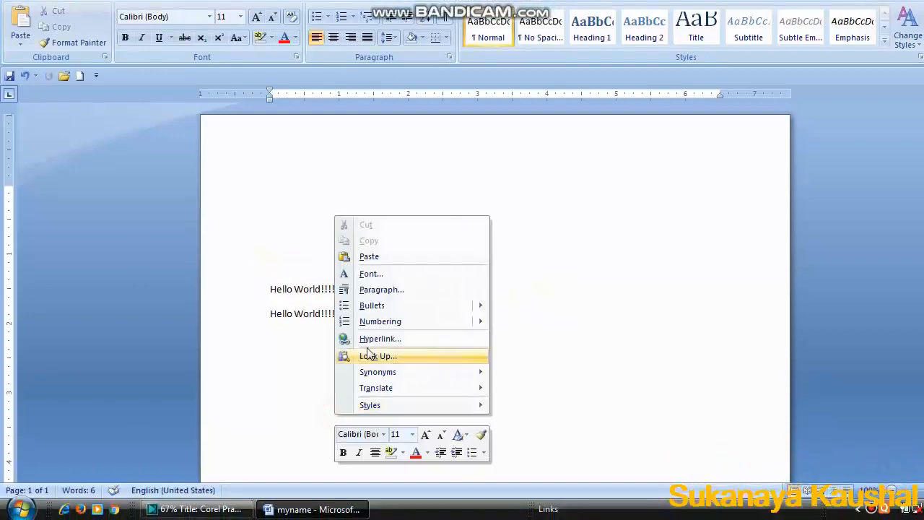
click(372, 256)
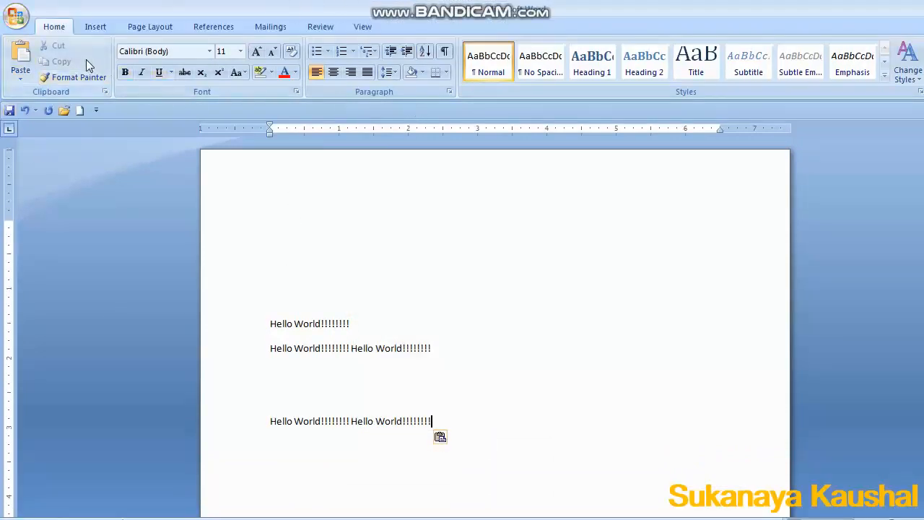
Make the first two Hello World lines bold and red.
drag(269, 324, 464, 351)
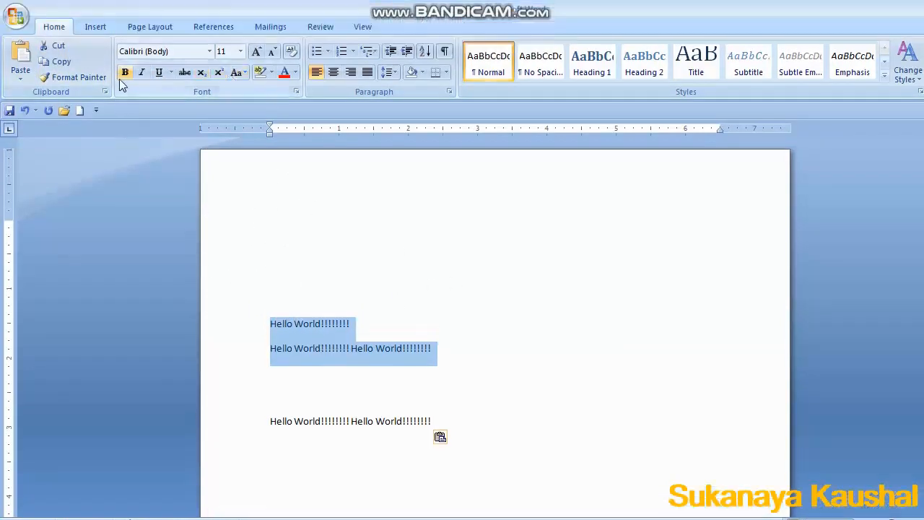
click(125, 74)
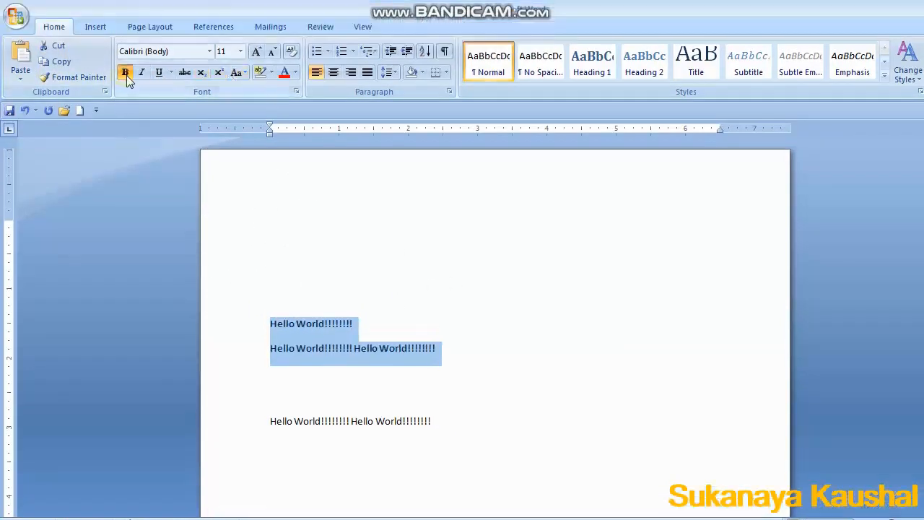
click(285, 74)
Copy the bold red formatting onto the last Hello World line with Format Painter.
scroll(287, 367, down, 1)
scroll(287, 367, down, 1)
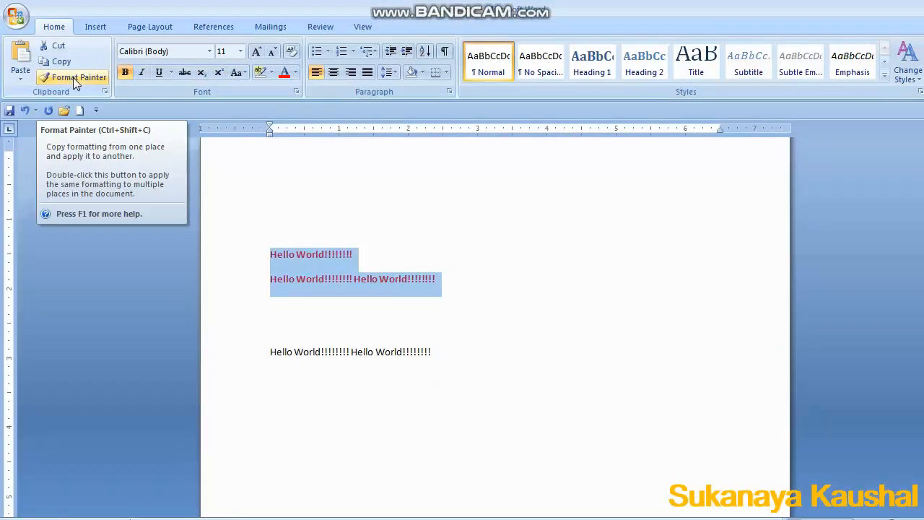
click(73, 77)
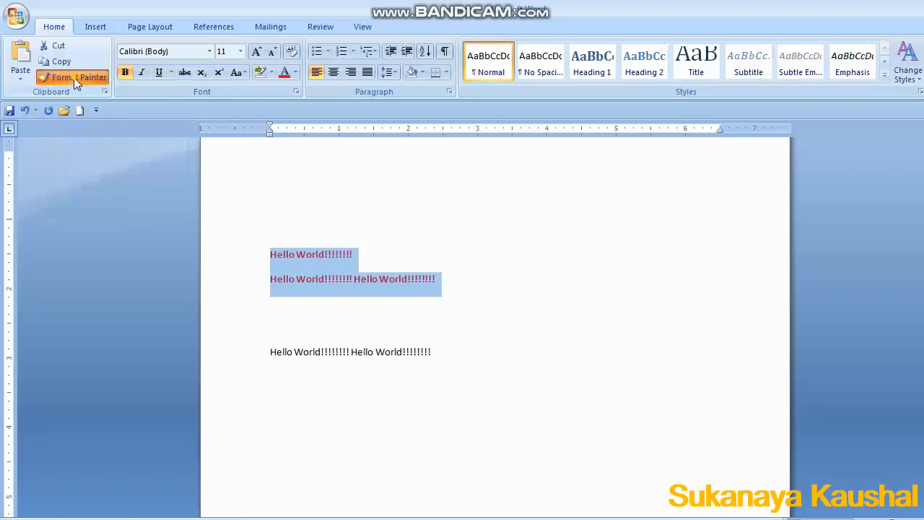
drag(267, 352, 464, 353)
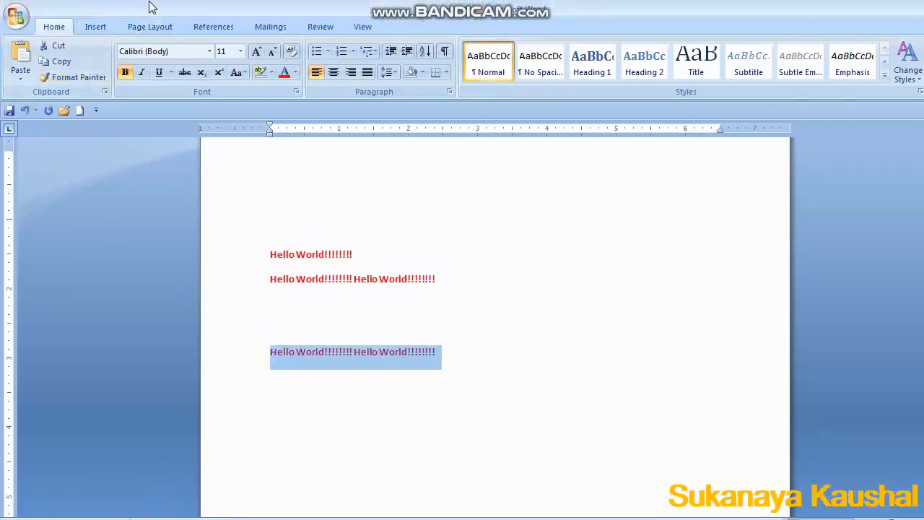
Set the last line's font to Gungsuh.
click(209, 54)
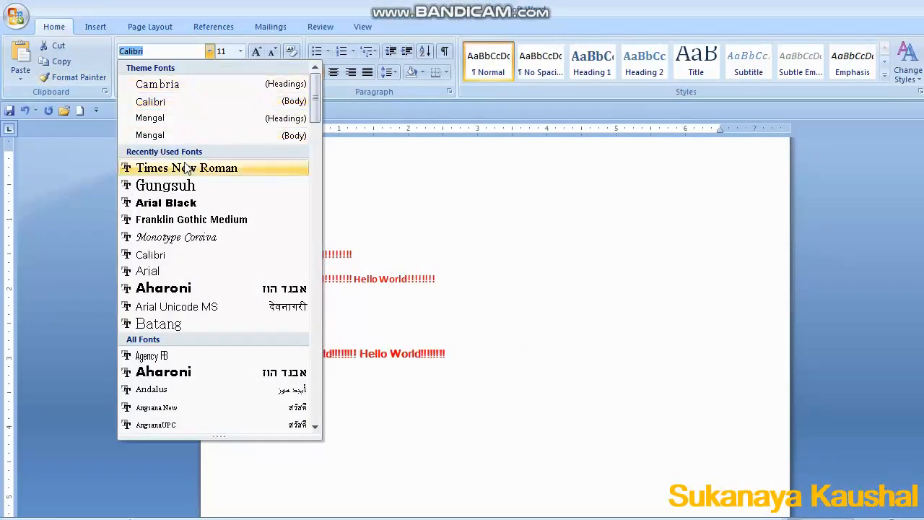
click(180, 191)
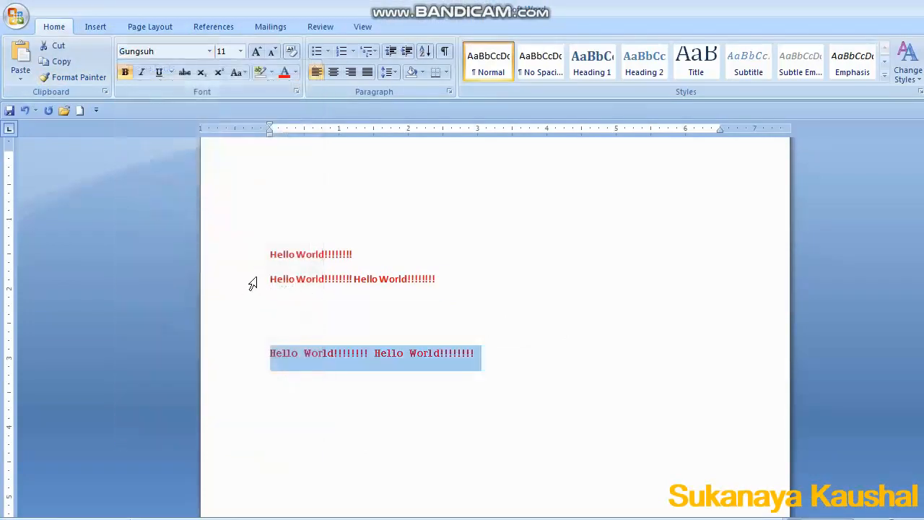
Select the second Hello World line and set its font to Monotype Corsiva.
drag(252, 283, 426, 285)
click(208, 51)
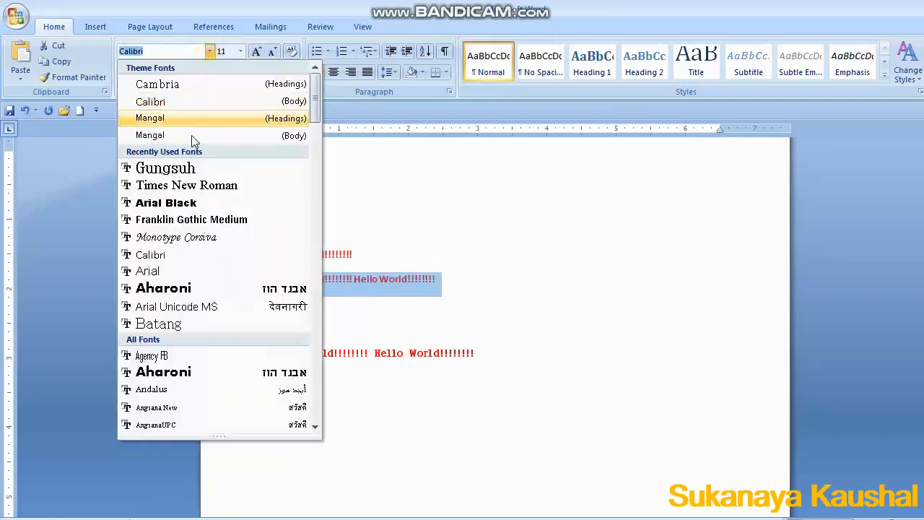
click(171, 238)
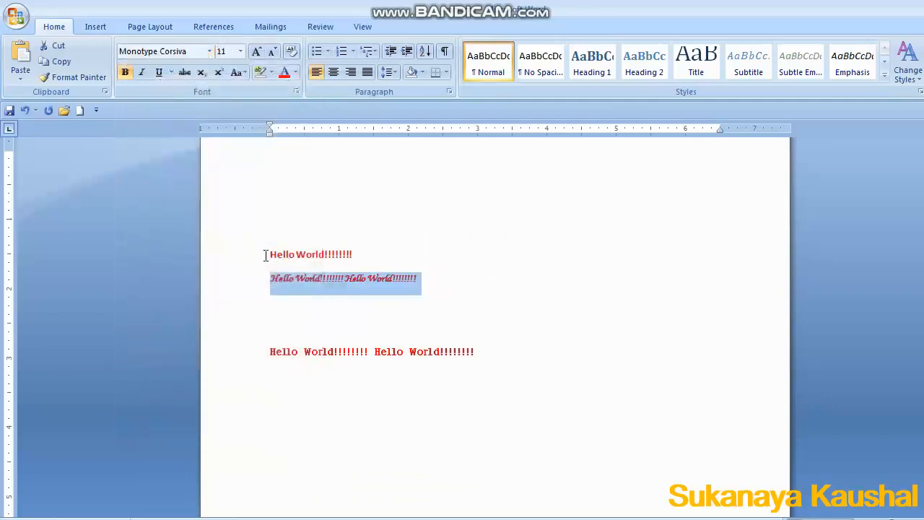
Select the first Hello World line and set its font to Aharoni.
drag(265, 255, 380, 251)
click(209, 50)
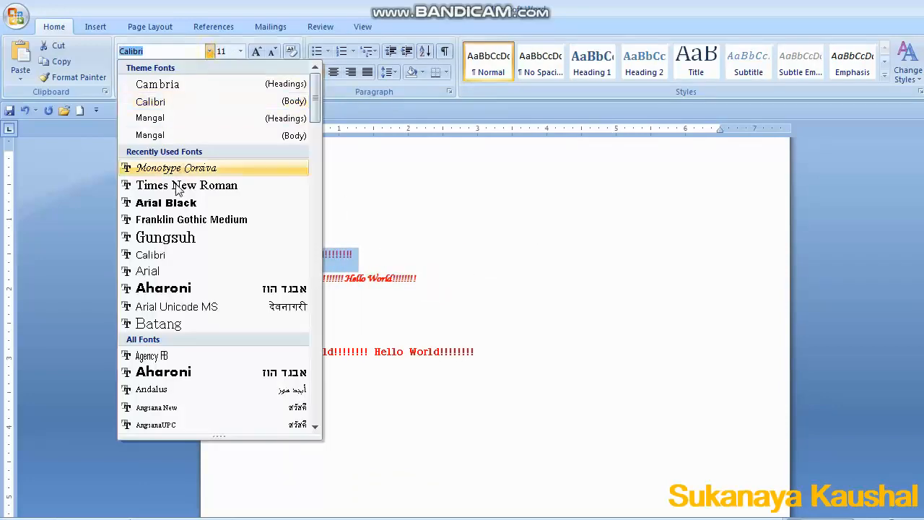
click(163, 289)
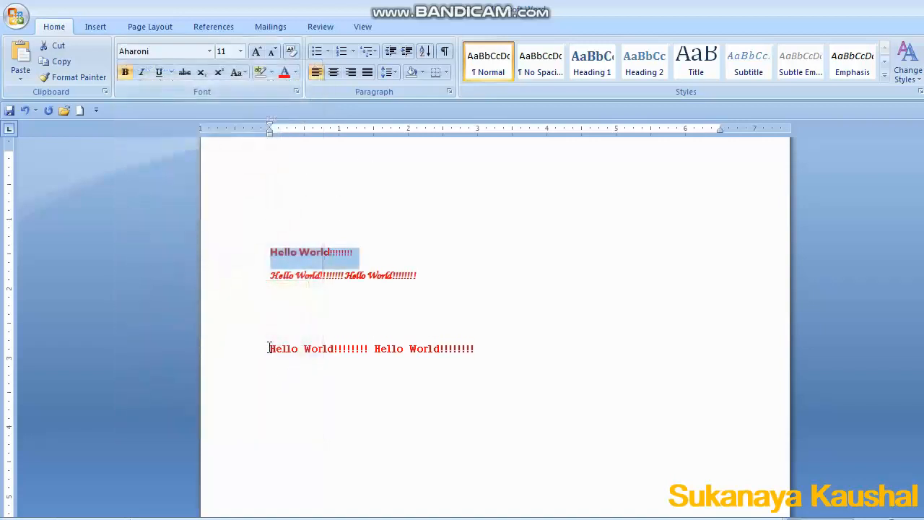
Set the first Hello World on the last line to the Arial Black font.
drag(268, 349, 373, 354)
click(209, 51)
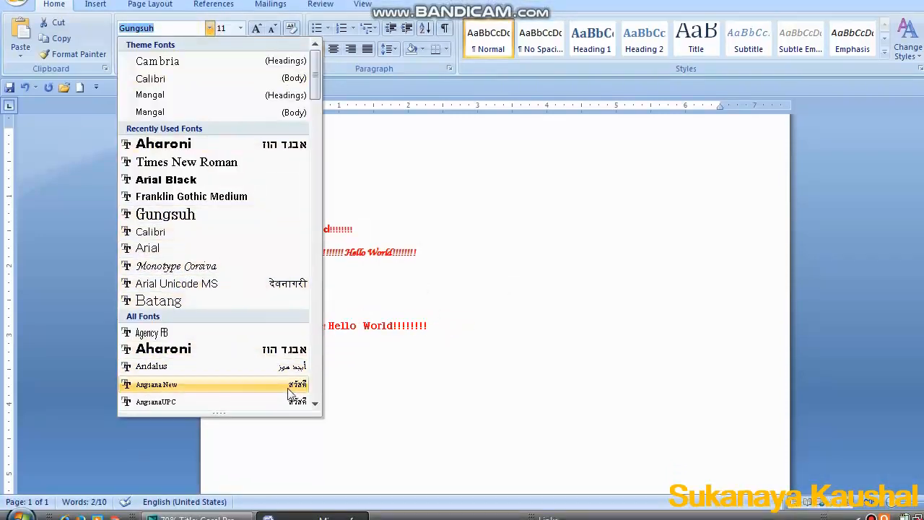
click(315, 404)
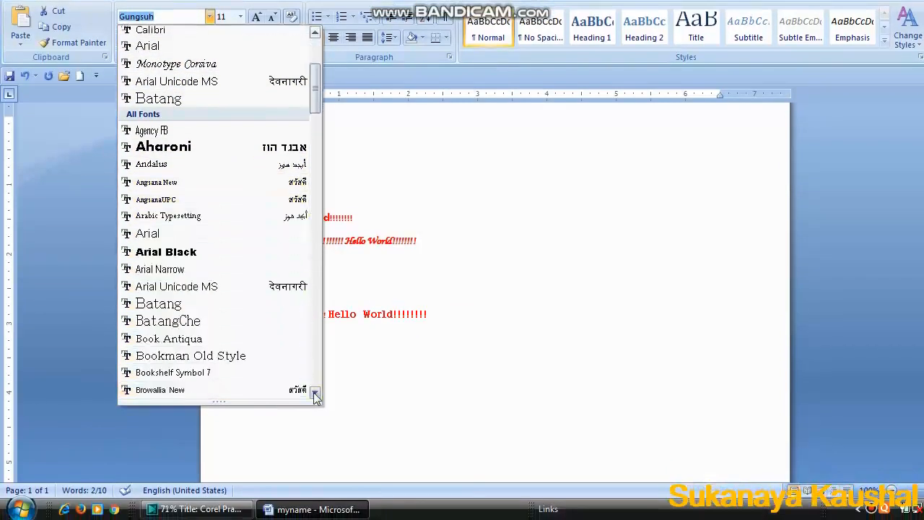
click(315, 397)
click(173, 182)
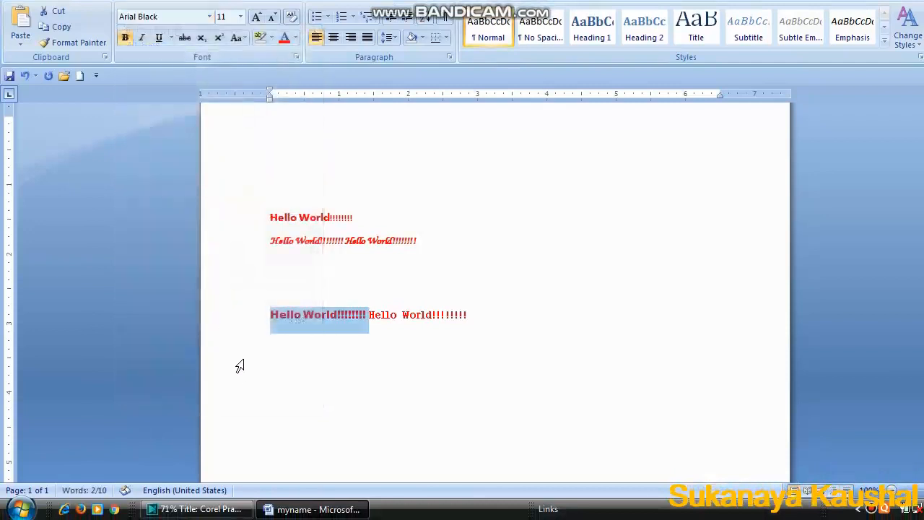
click(288, 404)
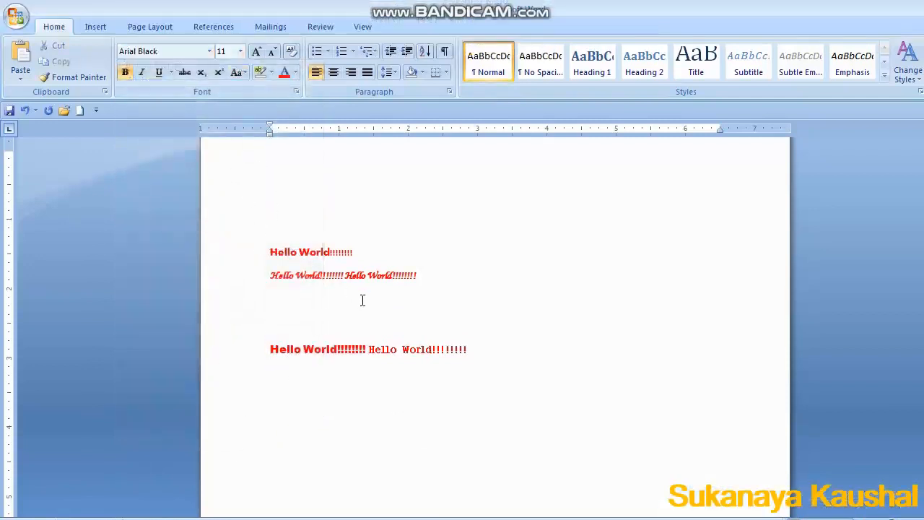
Select the first two lines and set their font size to 18.
drag(267, 230, 413, 307)
click(241, 51)
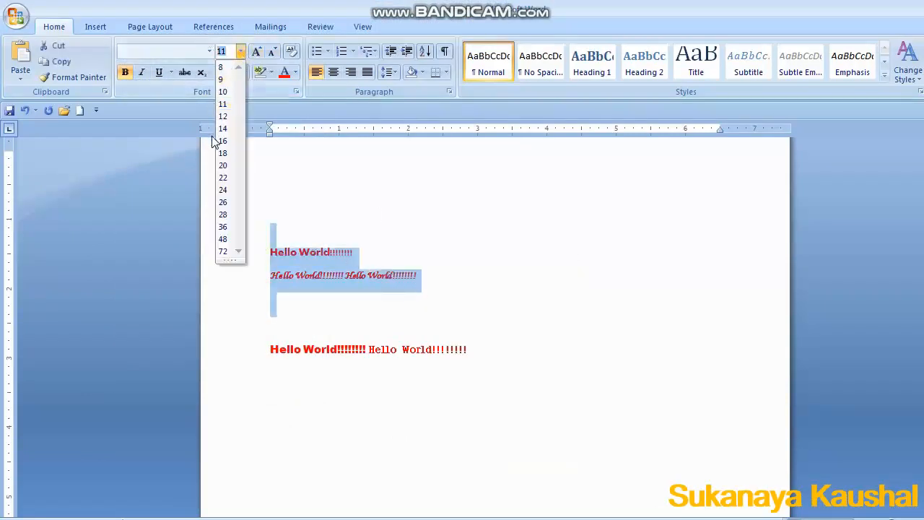
click(223, 154)
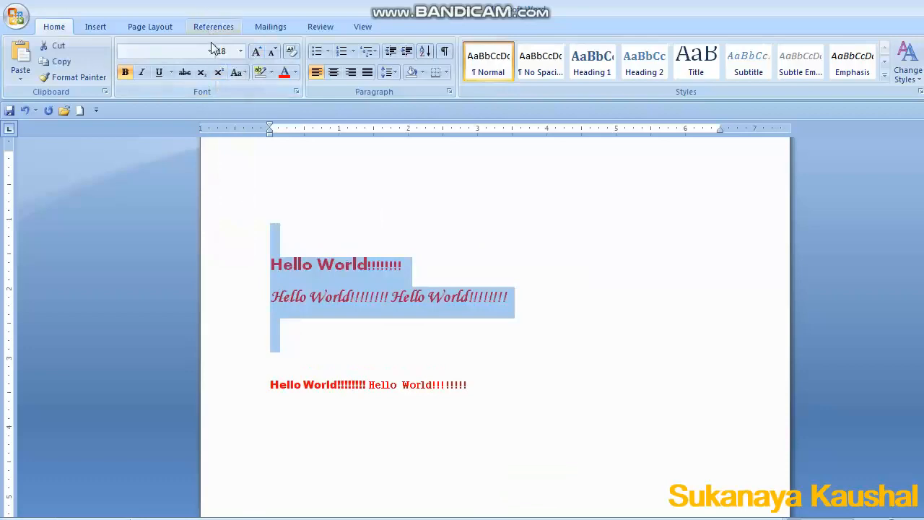
Increase the font size of the first two lines to 48.
click(210, 52)
click(240, 51)
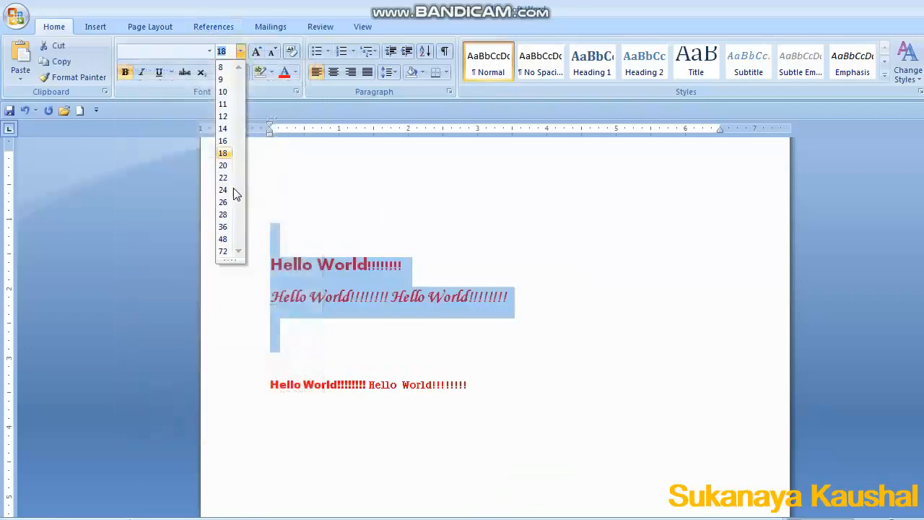
click(224, 239)
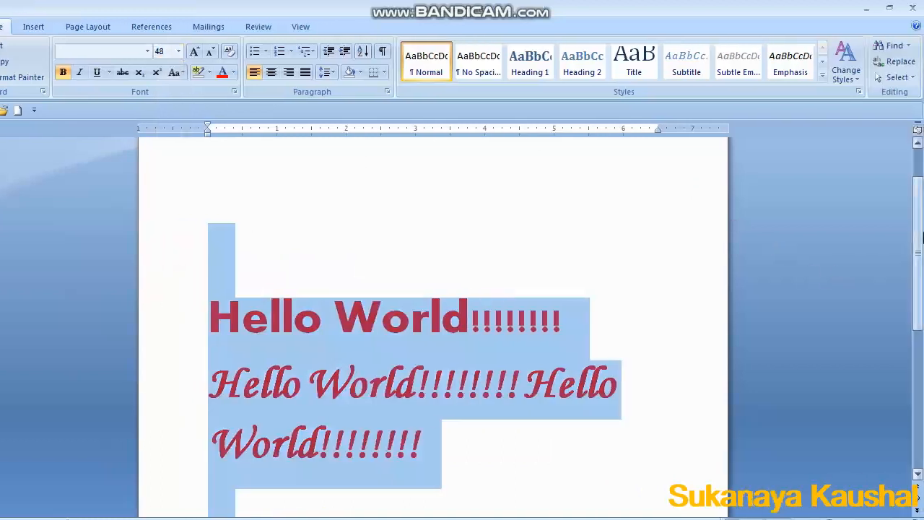
Select the last line and shrink its font size step by step to 8.
scroll(919, 268, down, 2)
scroll(919, 269, down, 5)
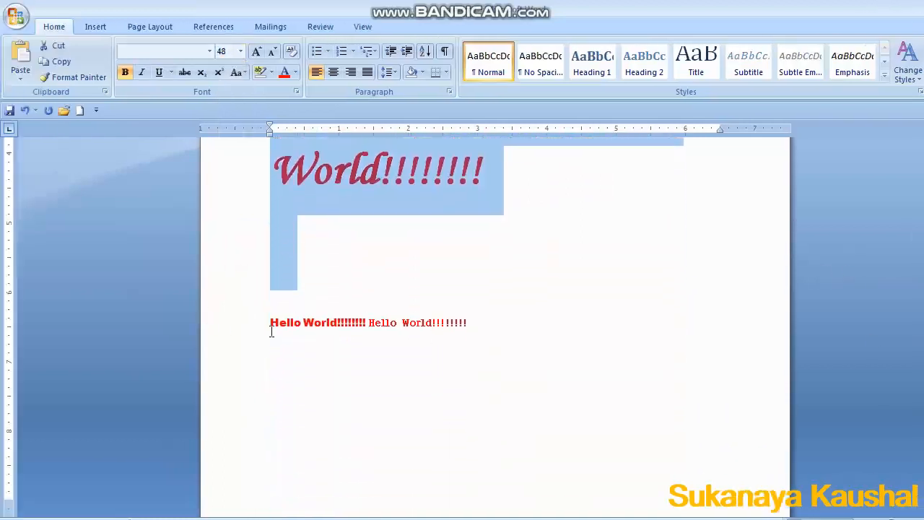
drag(210, 330, 254, 322)
drag(316, 323, 464, 320)
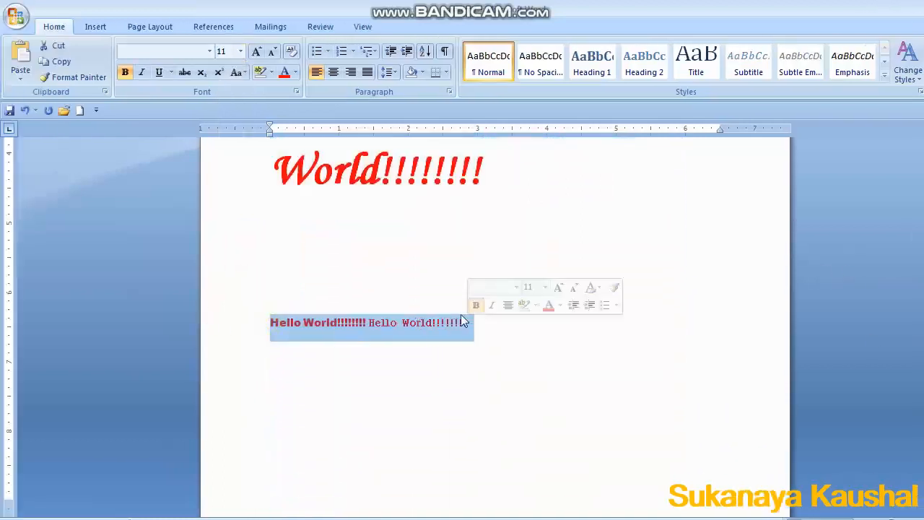
click(272, 54)
click(272, 54)
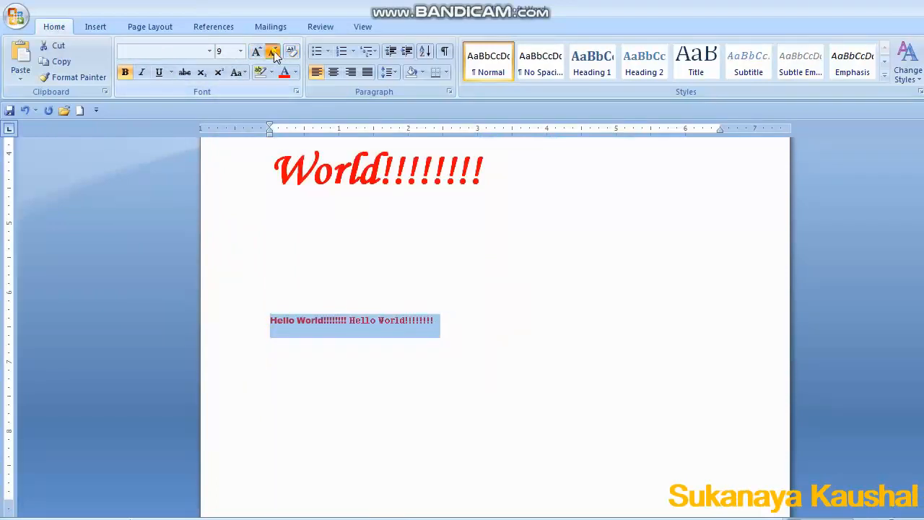
click(273, 54)
Grow the last line's font size step by step to 22.
click(259, 54)
click(259, 53)
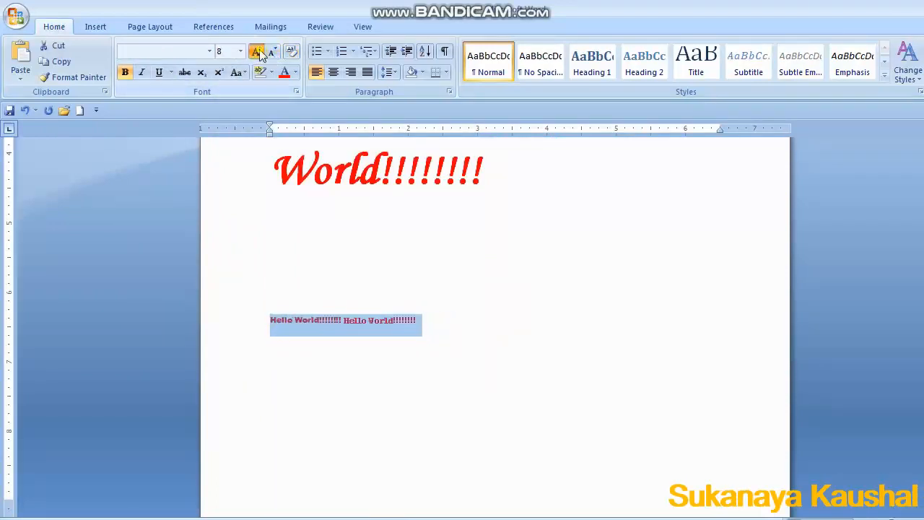
click(259, 53)
click(259, 54)
click(258, 53)
click(260, 54)
click(259, 54)
click(259, 54)
click(259, 54)
click(260, 54)
click(259, 55)
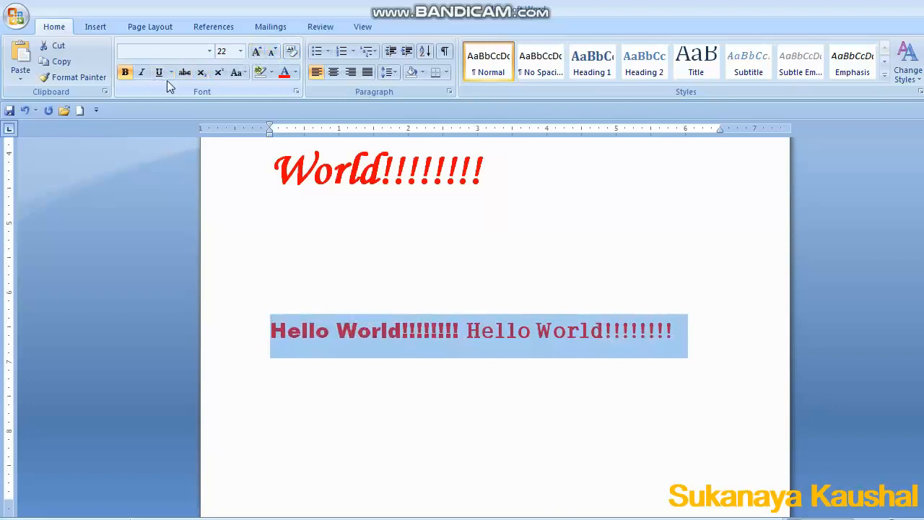
Italicize the last Hello World line.
click(125, 73)
click(125, 73)
click(310, 339)
click(249, 323)
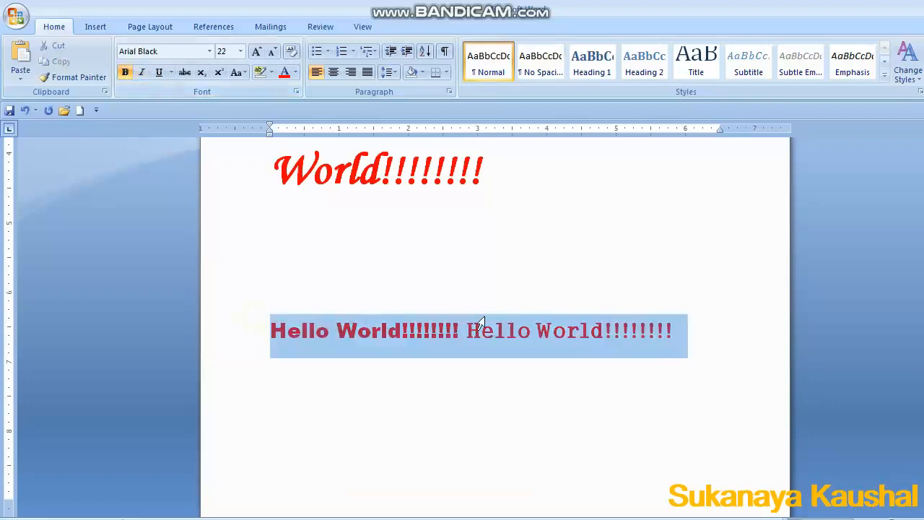
click(144, 72)
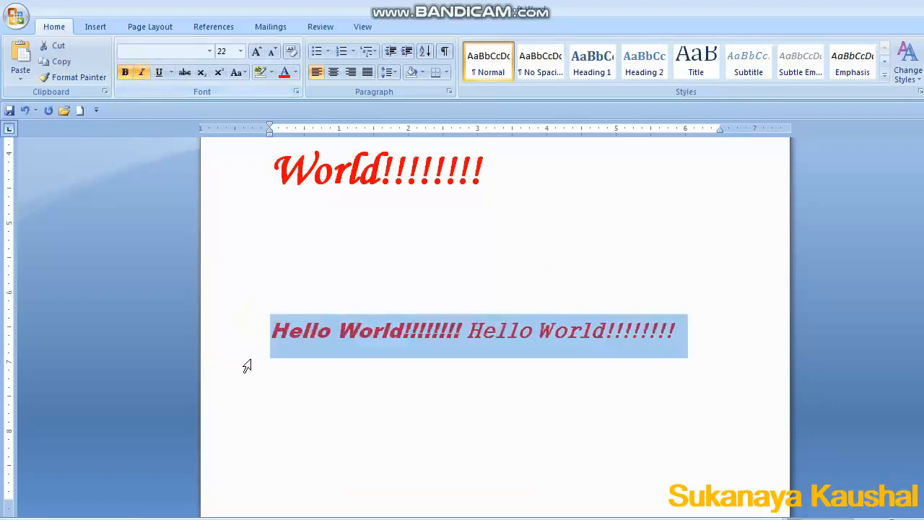
Underline the last Hello World line.
click(264, 322)
drag(264, 330, 679, 332)
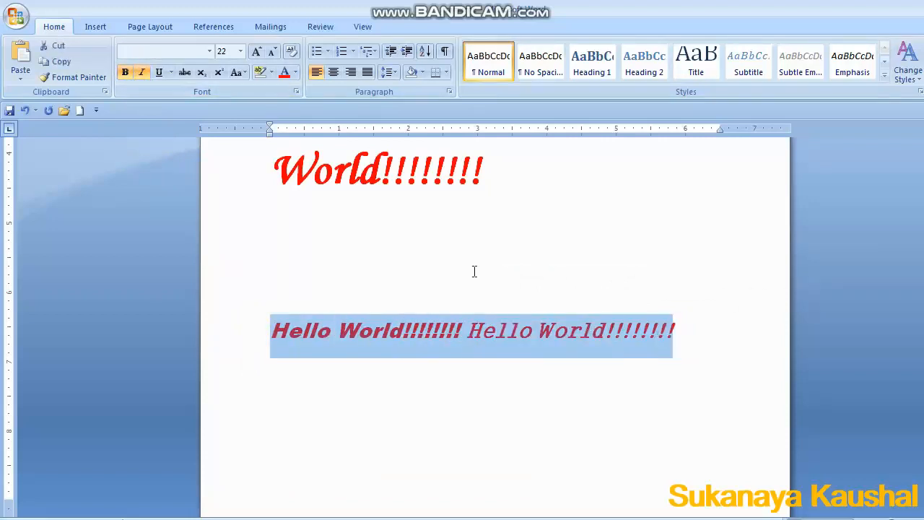
click(160, 72)
click(404, 330)
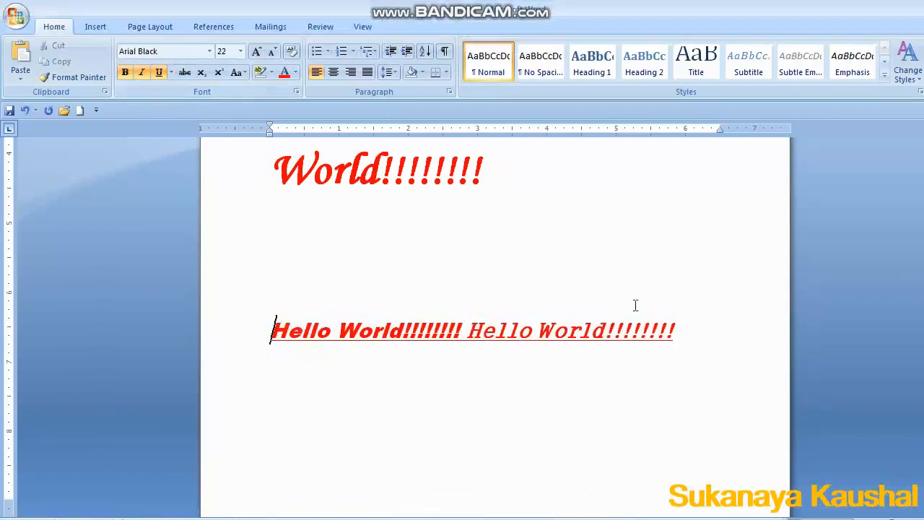
Toggle bold, italic and underline off and back on for the last line.
triple_click(680, 335)
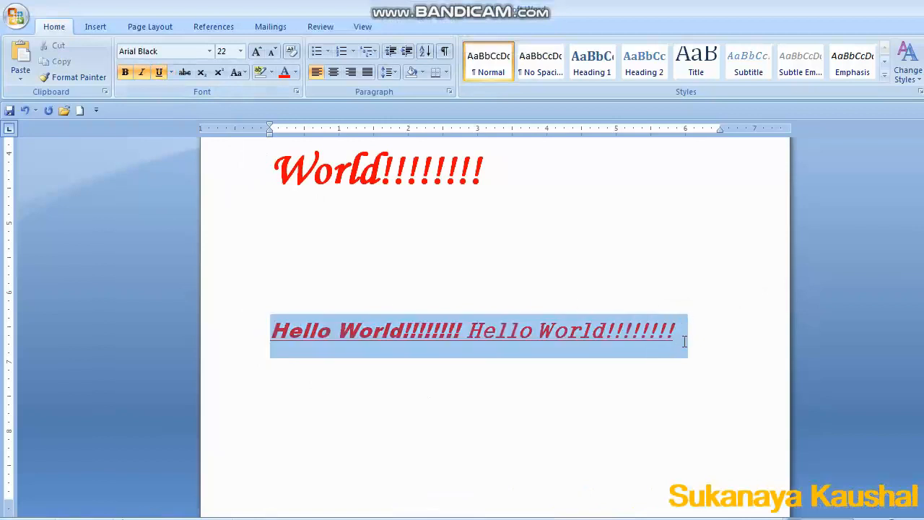
click(126, 75)
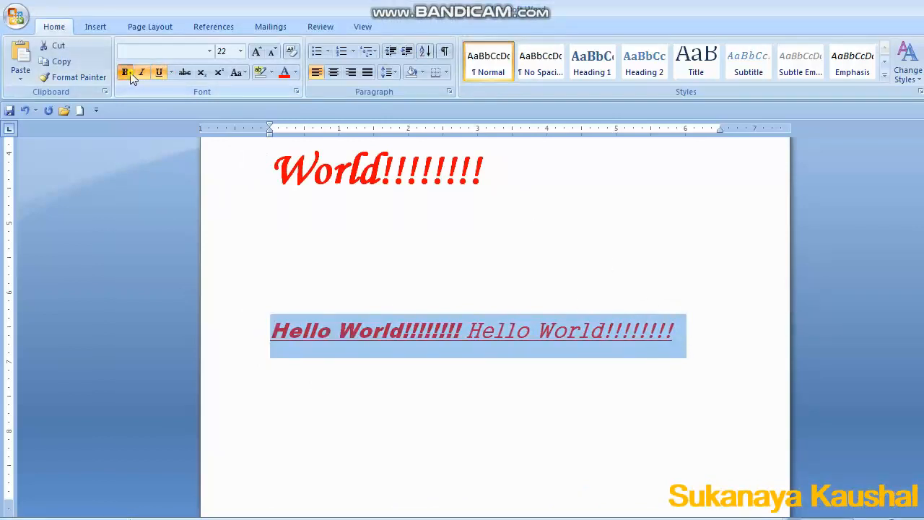
click(143, 75)
click(146, 75)
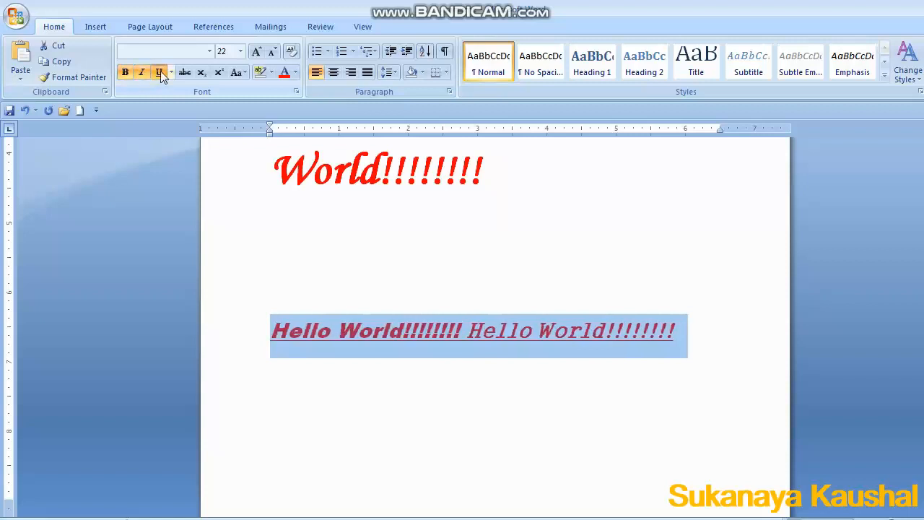
click(160, 72)
click(160, 73)
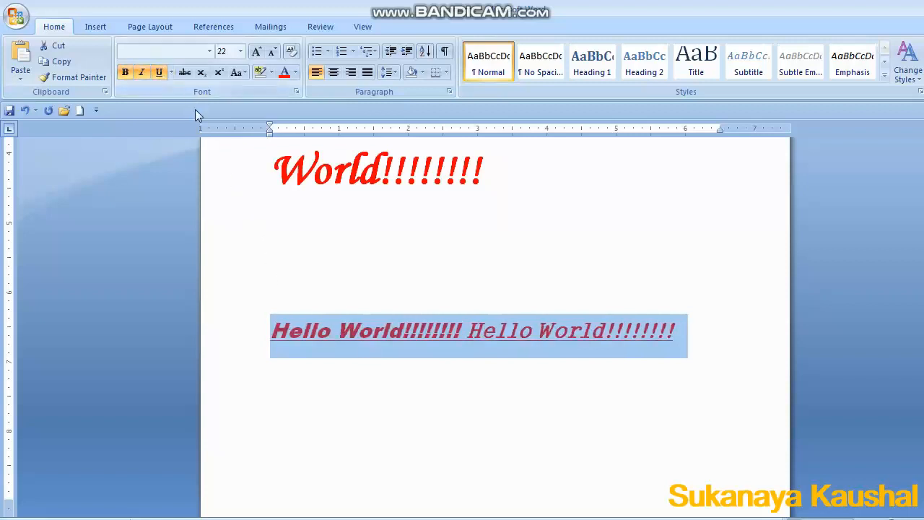
click(274, 245)
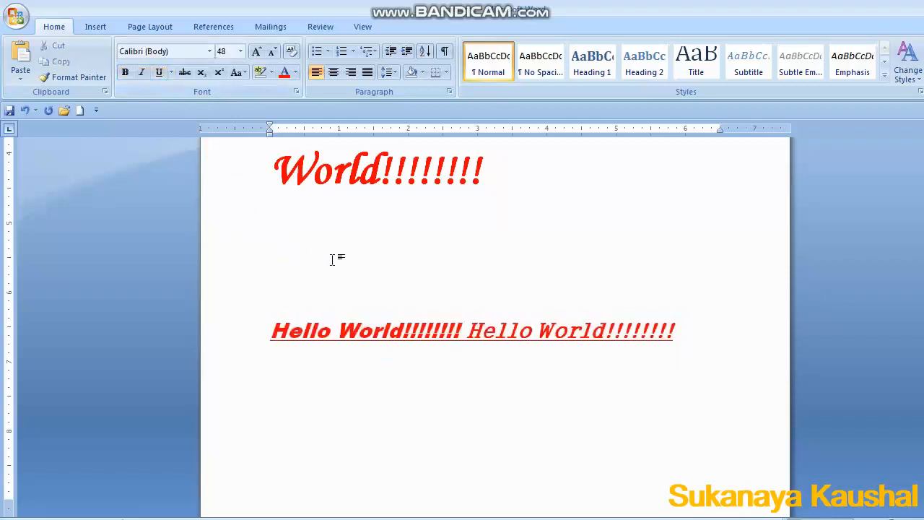
Type hello on the blank line and apply strikethrough to it.
text(hello)
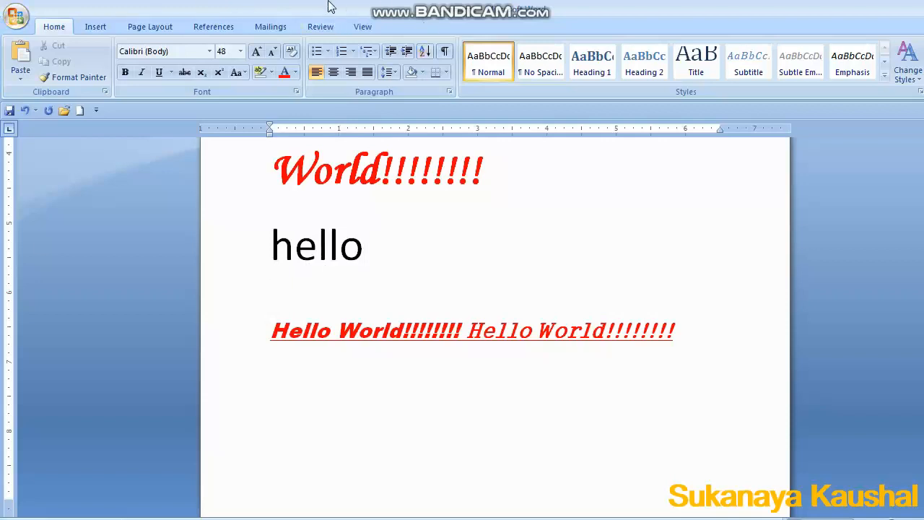
drag(262, 239, 376, 235)
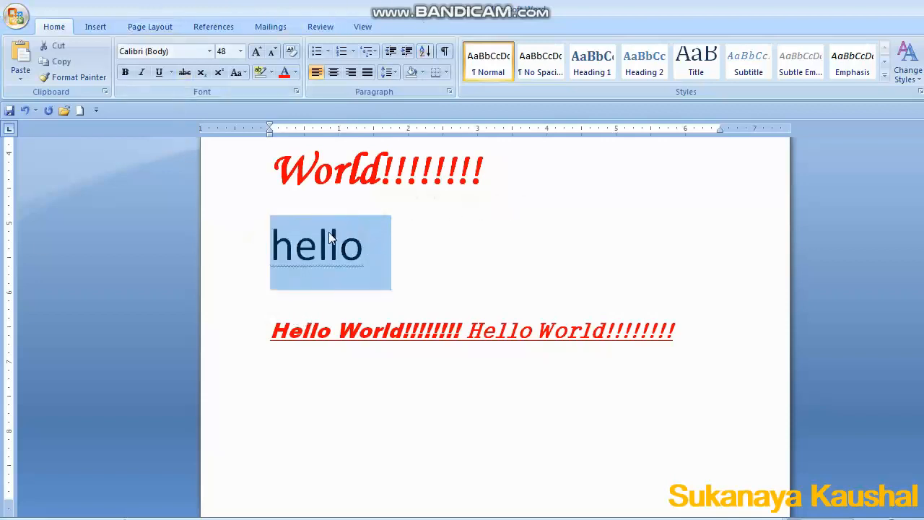
click(185, 74)
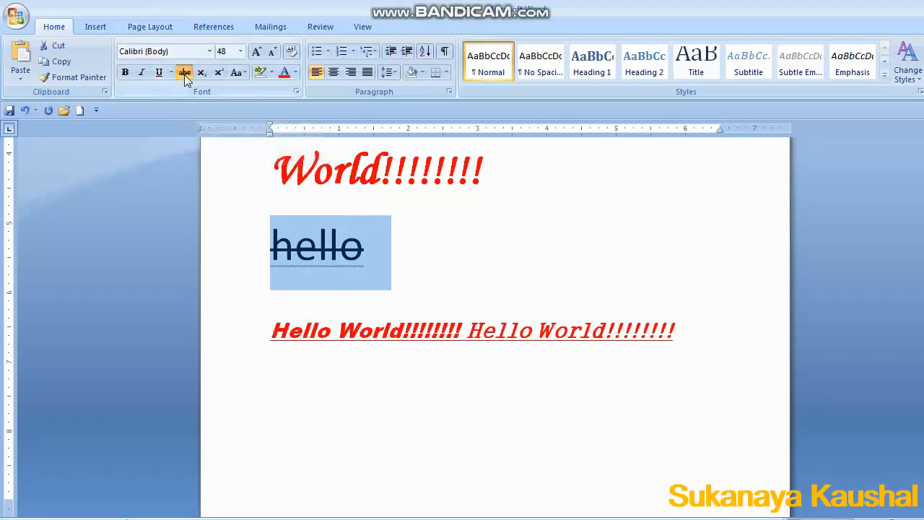
click(423, 238)
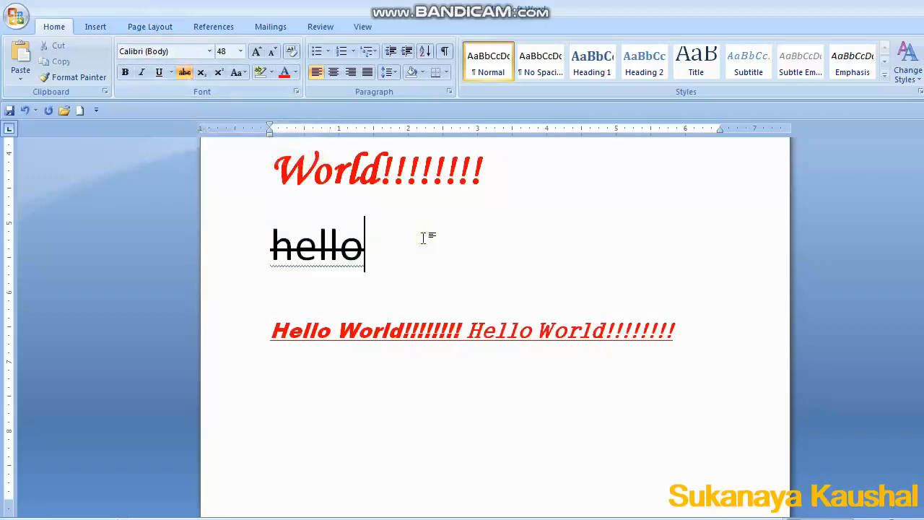
key(Return)
text(a2)
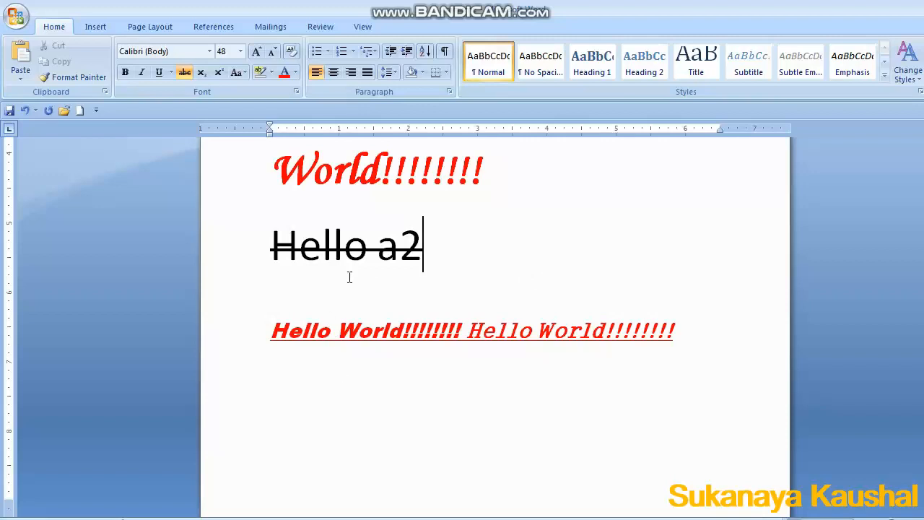
key(BackSpace)
key(BackSpace)
Start a new line below the last Hello World line and type A2.
click(327, 391)
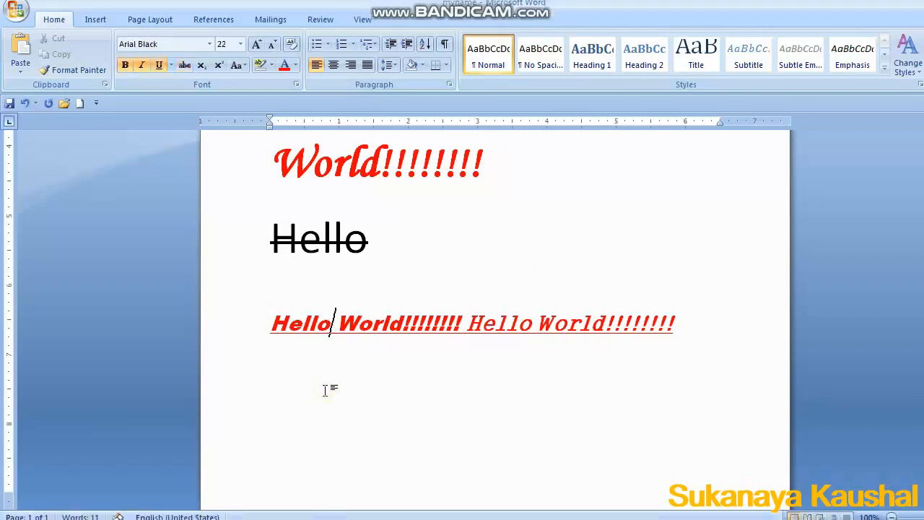
click(762, 351)
key(Return)
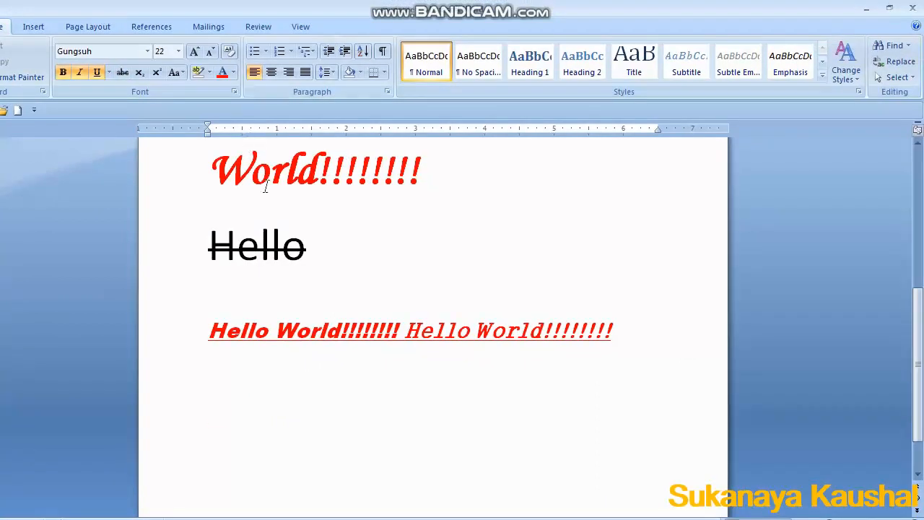
text(A2)
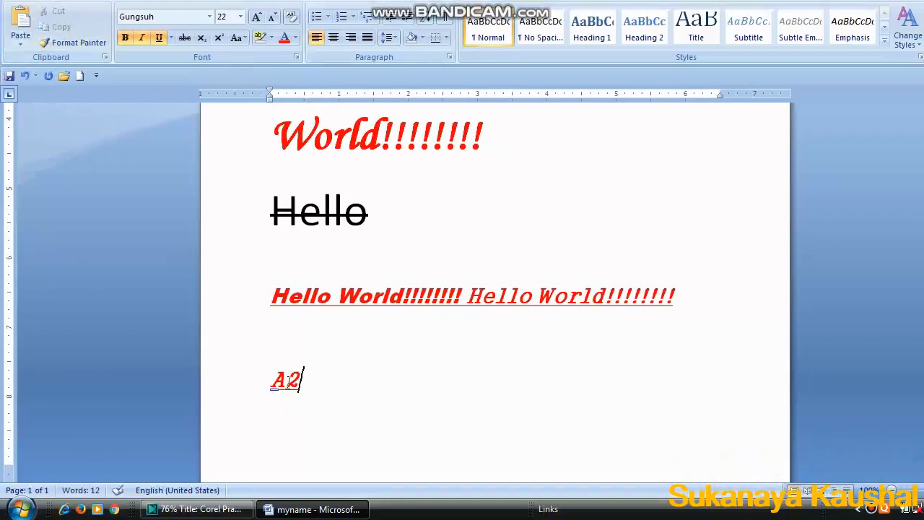
Make the 2 in A2 subscript.
mouse_move(287, 378)
mouse_down()
mouse_move(269, 377)
mouse_move(309, 378)
mouse_move(297, 383)
mouse_up()
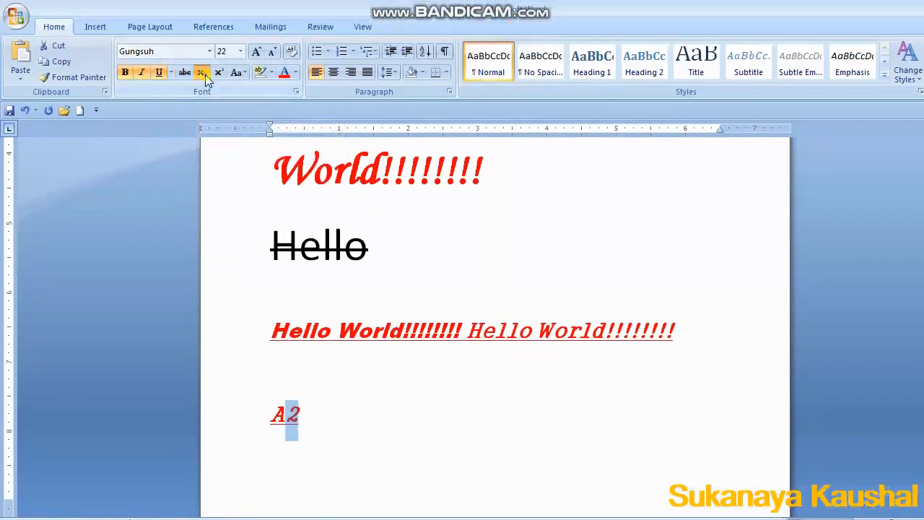
click(205, 74)
click(301, 425)
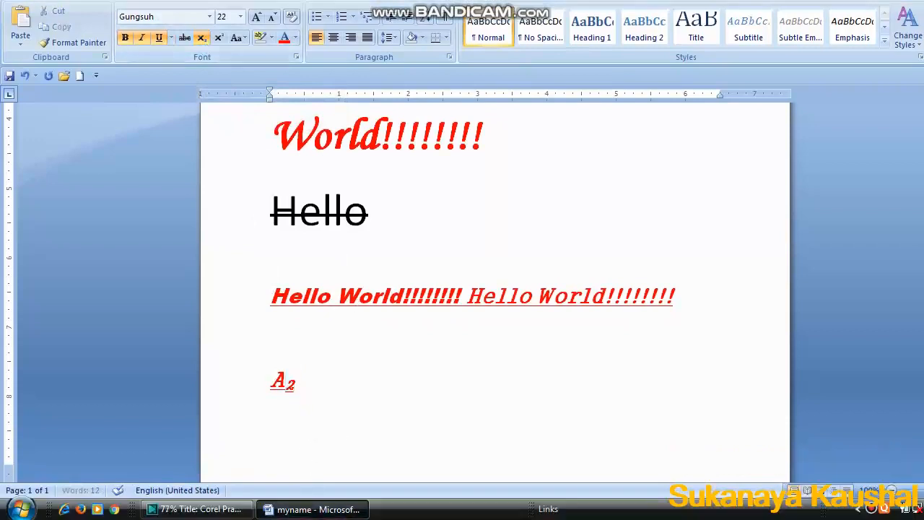
Type a2 after the subscript text and remove the underline from the whole line.
text(a2)
triple_click(339, 381)
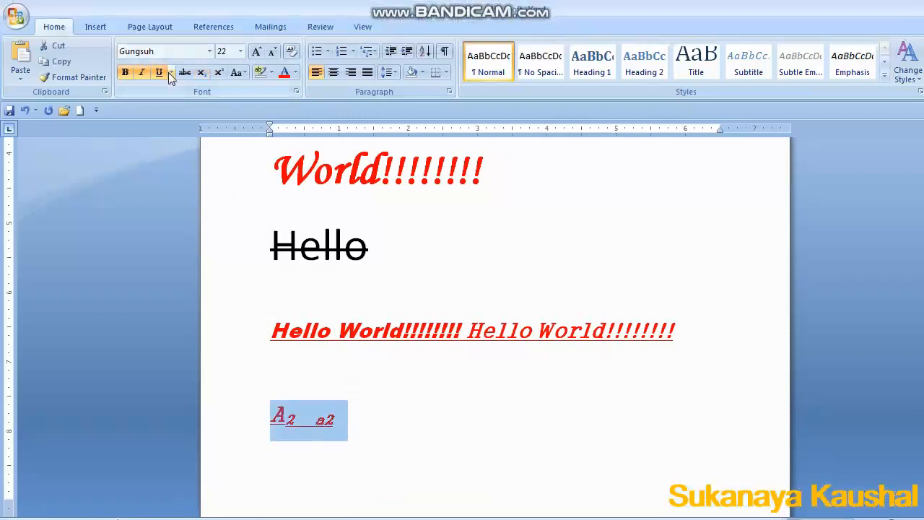
click(165, 72)
click(408, 485)
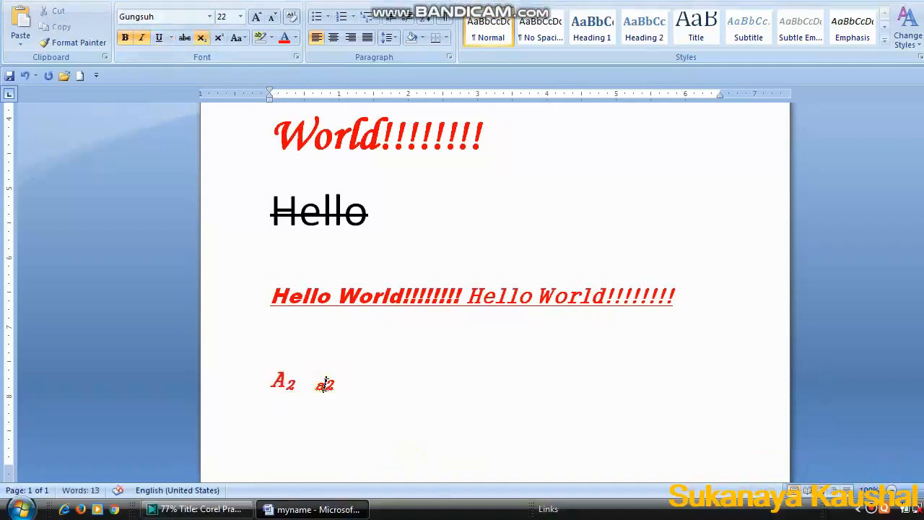
Make the 2 in a2 superscript.
drag(326, 384, 361, 384)
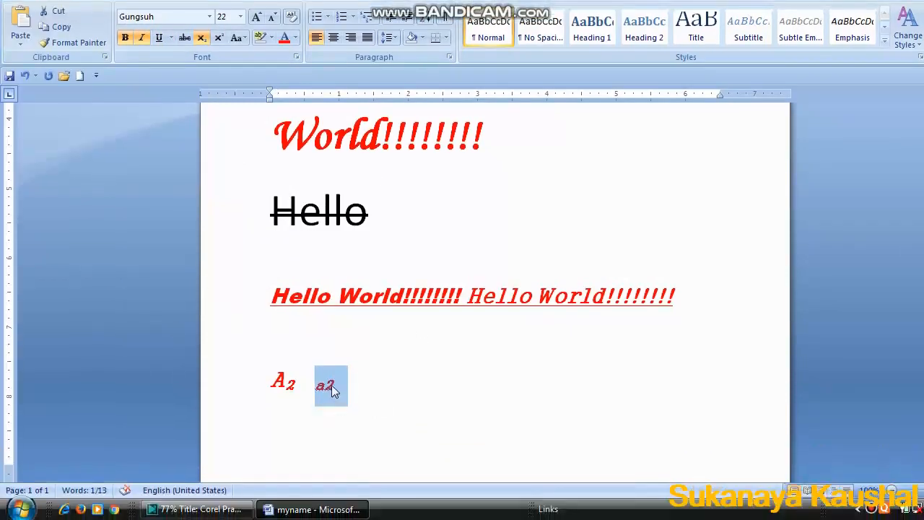
click(333, 390)
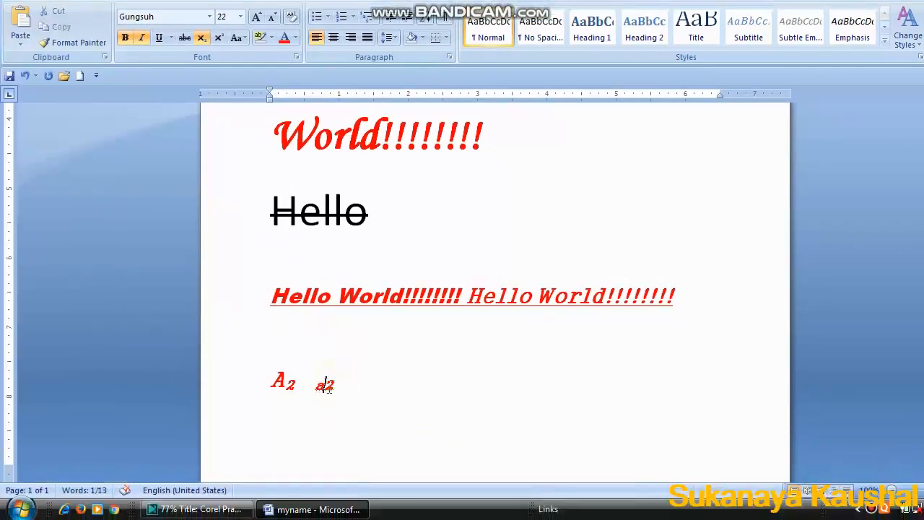
drag(335, 383, 324, 383)
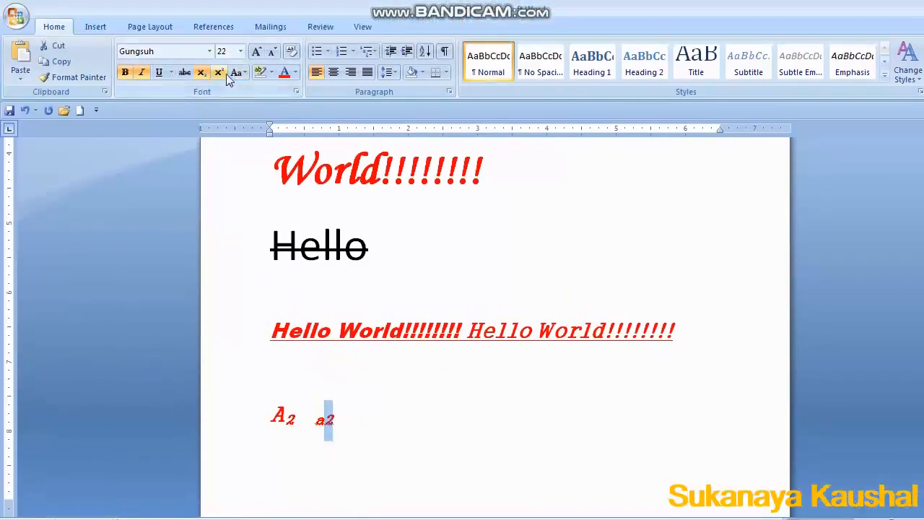
click(219, 73)
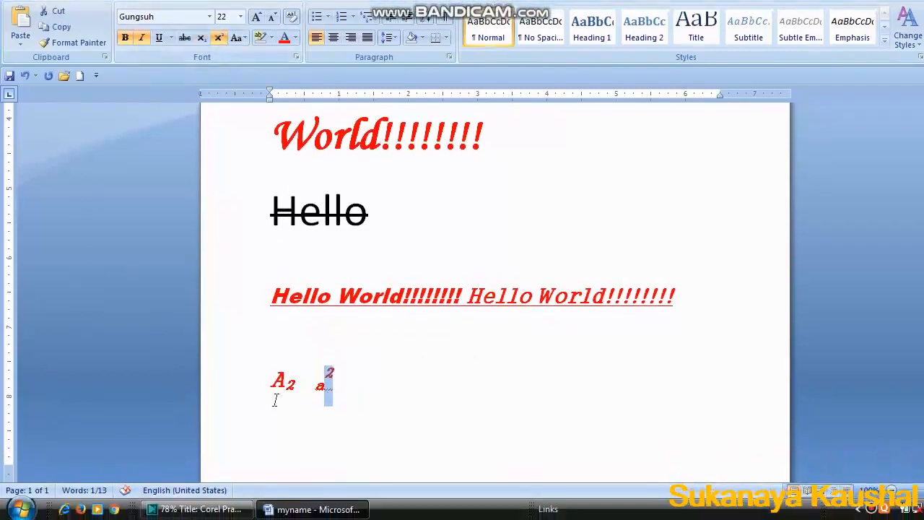
drag(284, 383, 324, 374)
click(331, 381)
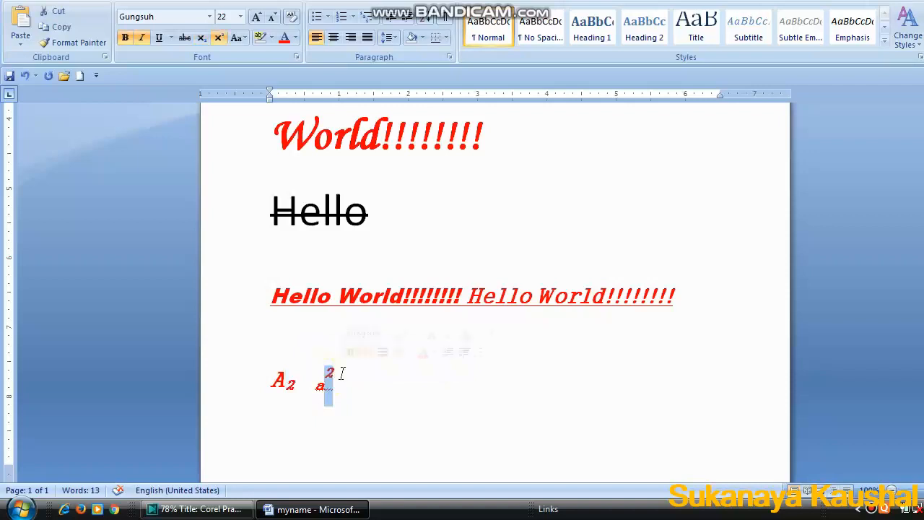
click(373, 423)
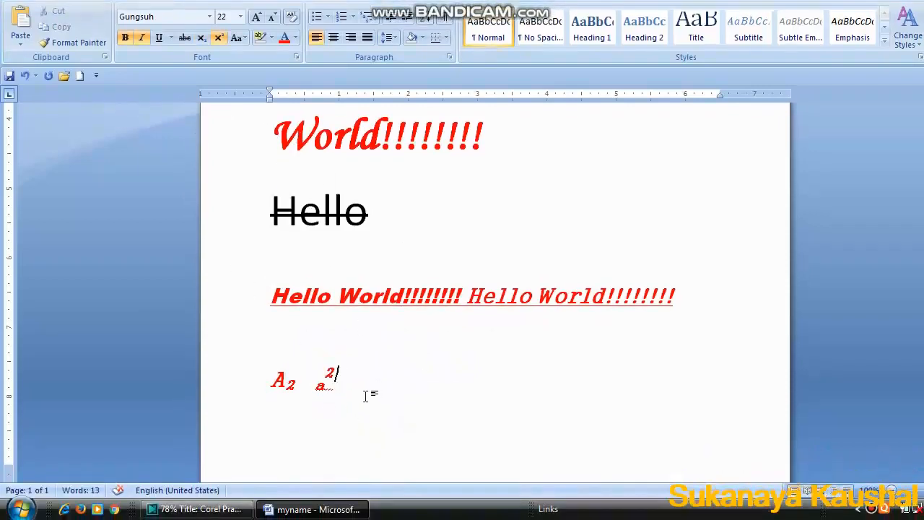
Add blank lines to move the cursor onto a new second page.
key(Return)
key(Return)
key(Return)
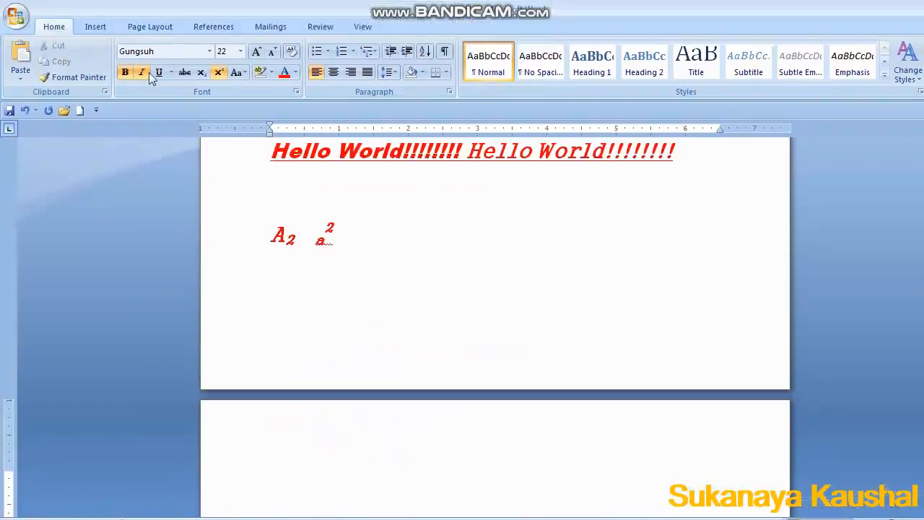
key(Return)
key(Return)
key(Return)
key(Return)
key(Return)
key(Return)
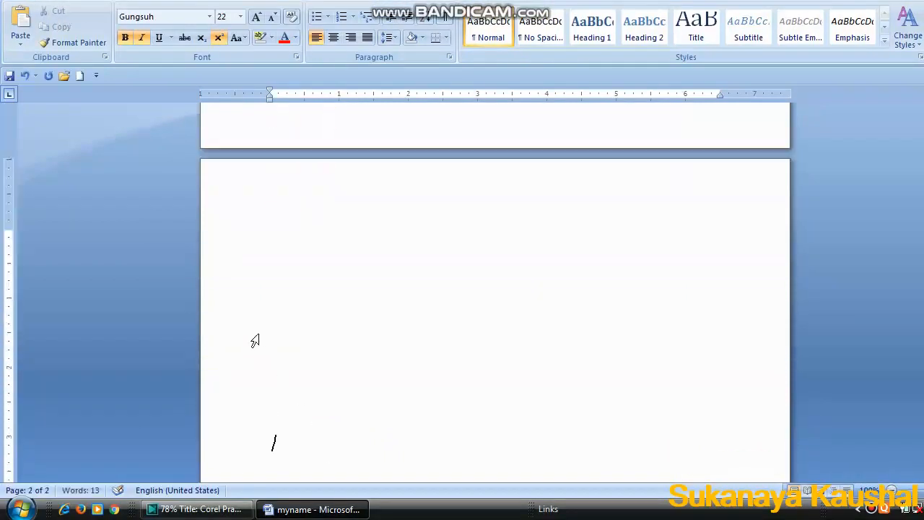
key(BackSpace)
key(BackSpace)
key(BackSpace)
key(BackSpace)
key(BackSpace)
key(BackSpace)
click(241, 40)
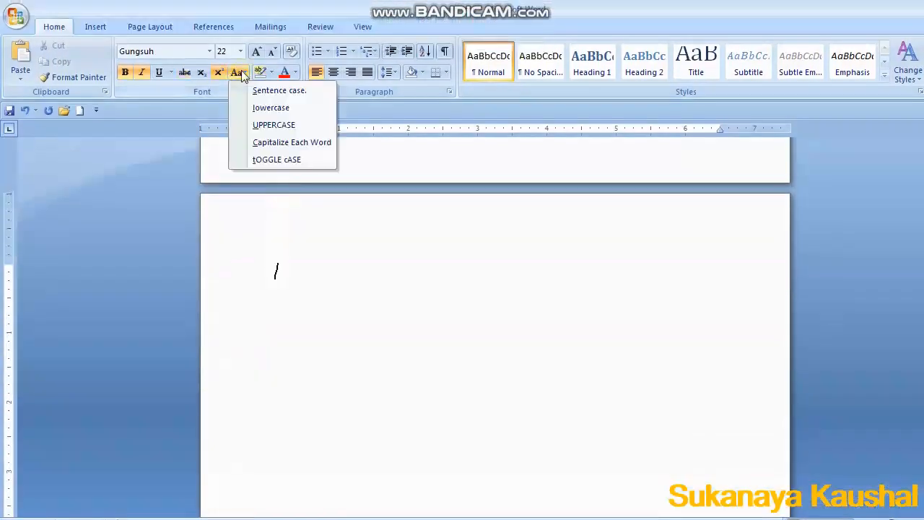
click(239, 72)
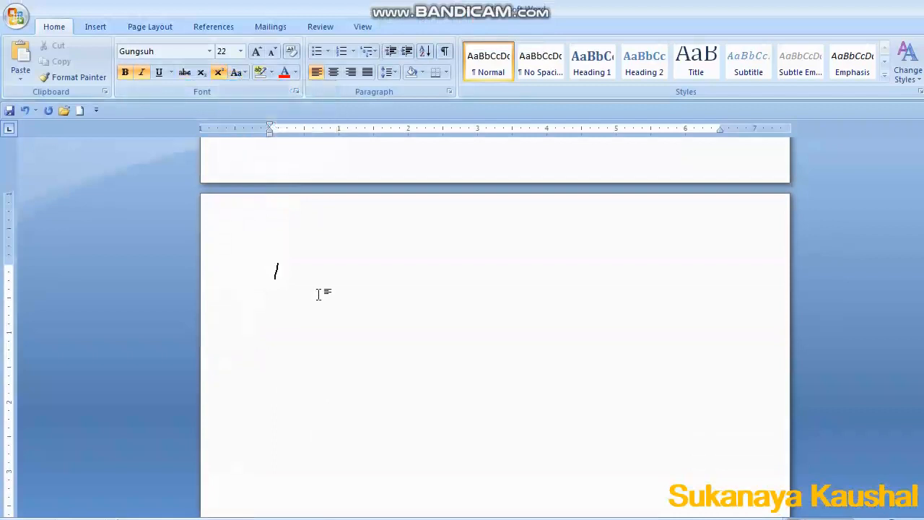
Type Hello on the new page and apply Sentence case.
text(Hello)
click(241, 72)
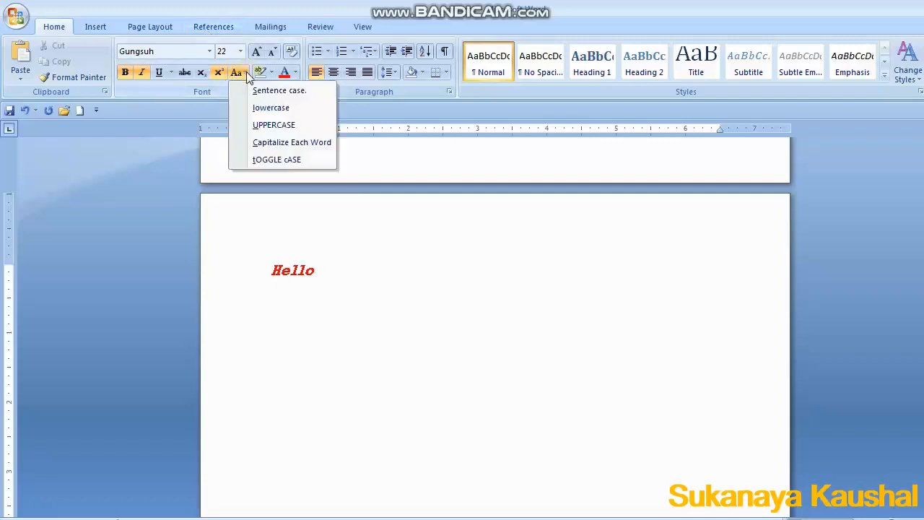
click(262, 92)
Select Hello and cycle its case through lowercase, UPPERCASE and Capitalize Each Word.
drag(268, 268, 330, 269)
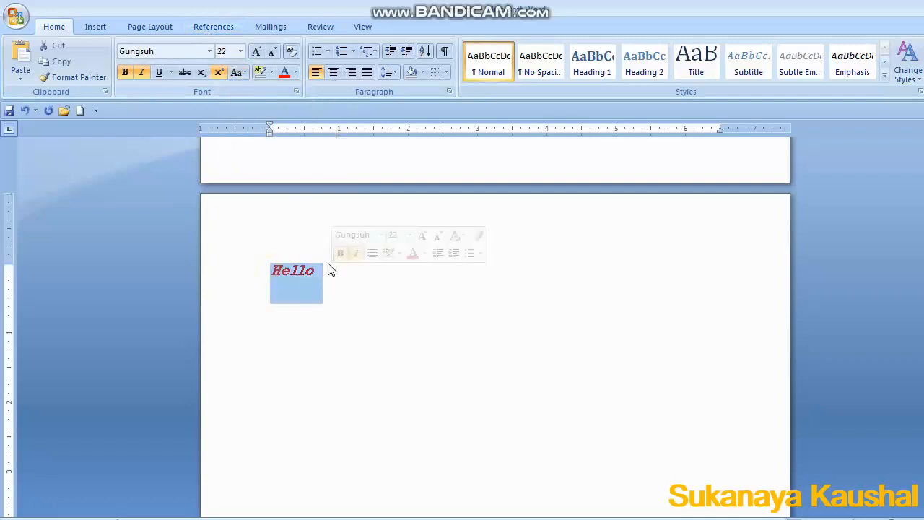
click(241, 73)
click(263, 108)
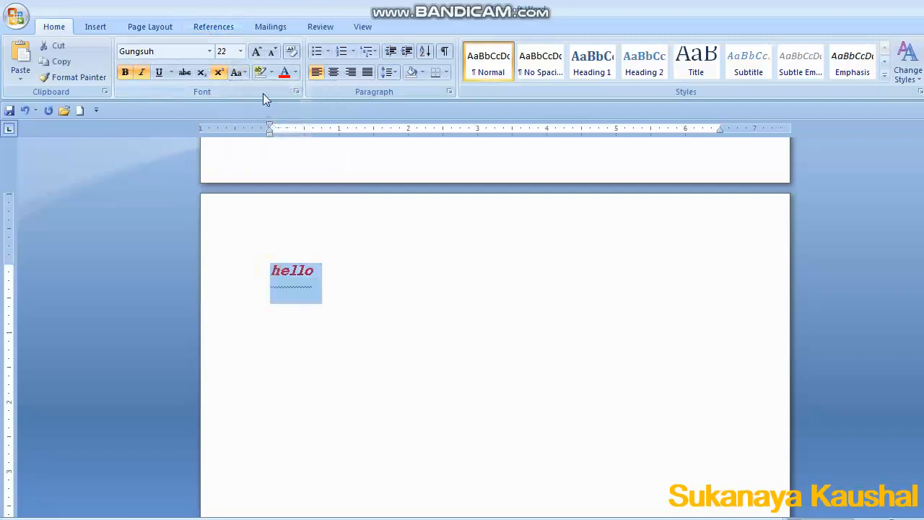
click(241, 72)
click(261, 127)
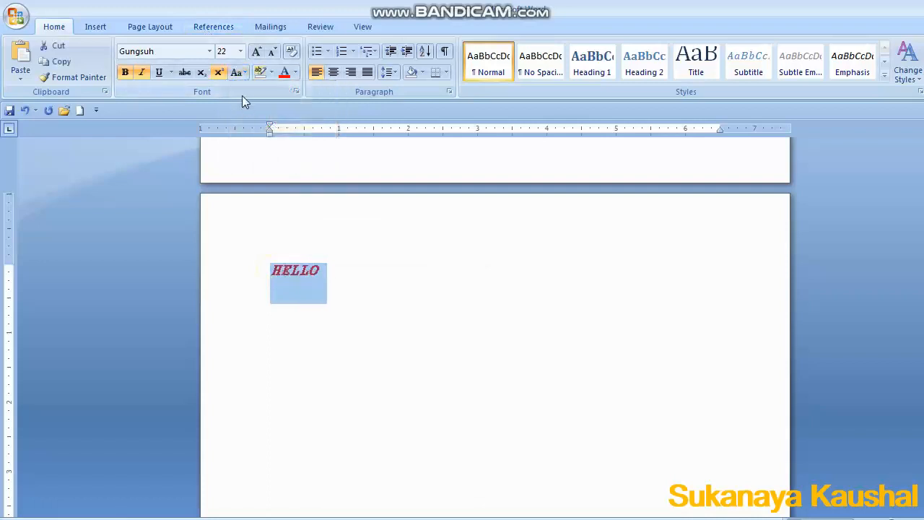
click(241, 75)
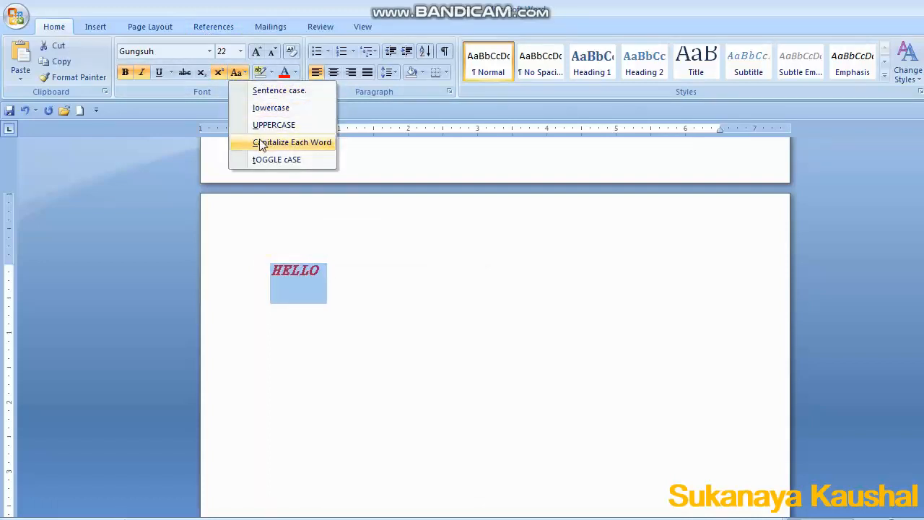
click(261, 144)
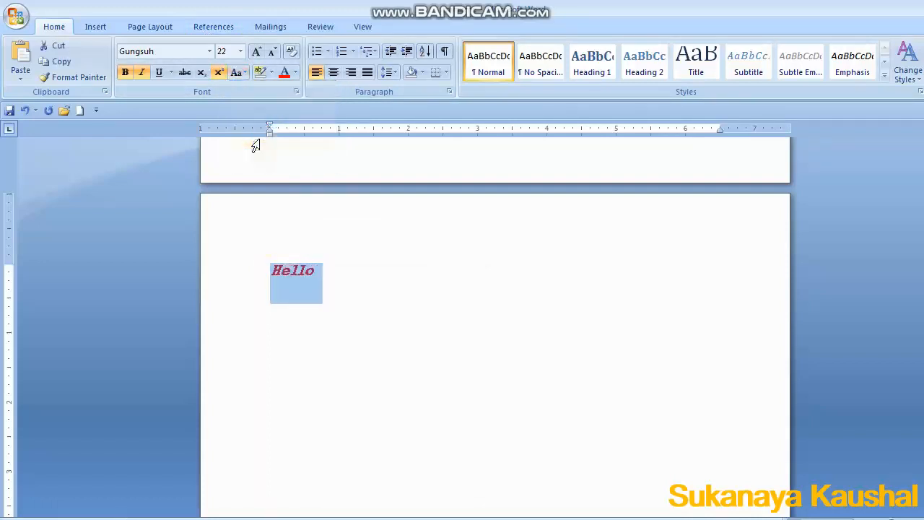
Extend the text to Hello World and select the whole line.
click(332, 279)
text(Wor)
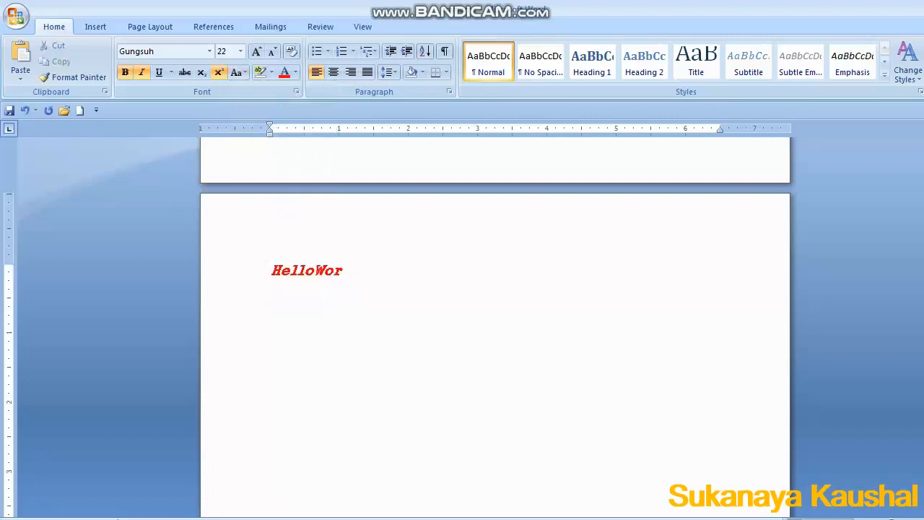
key(BackSpace)
key(BackSpace)
key(BackSpace)
click(336, 317)
drag(267, 279, 386, 264)
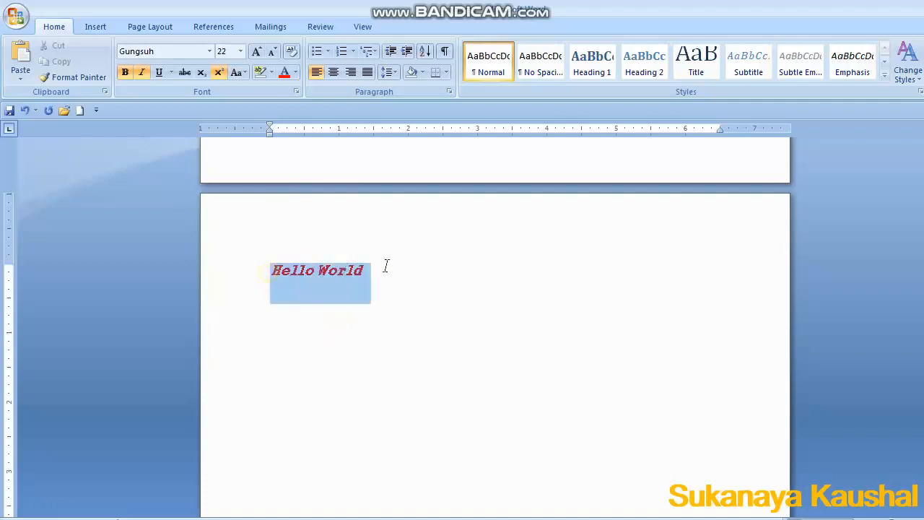
Cycle Hello World's case through Sentence case, lowercase and UPPERCASE.
click(239, 73)
click(260, 91)
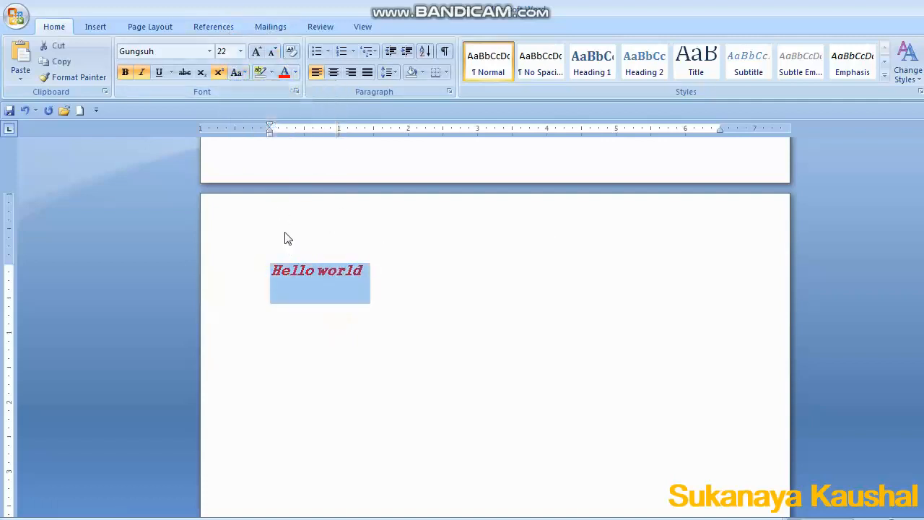
click(242, 71)
click(266, 108)
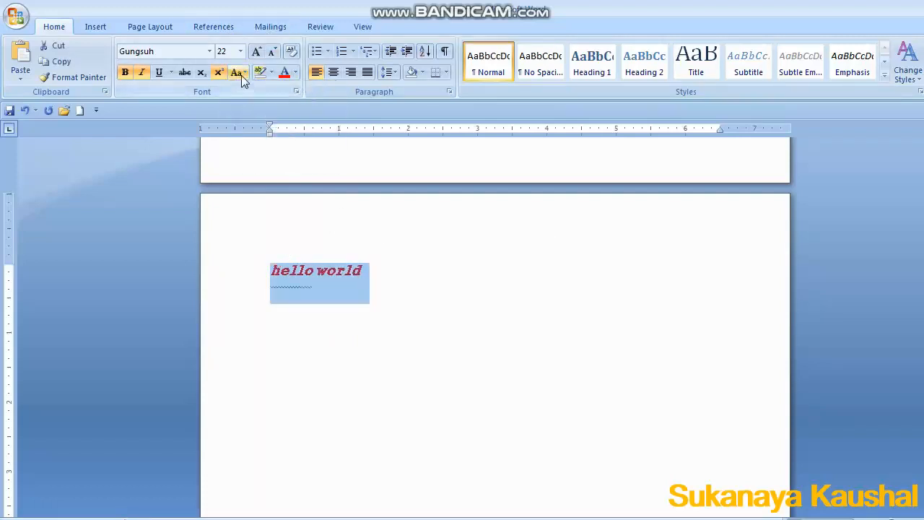
click(241, 72)
click(268, 123)
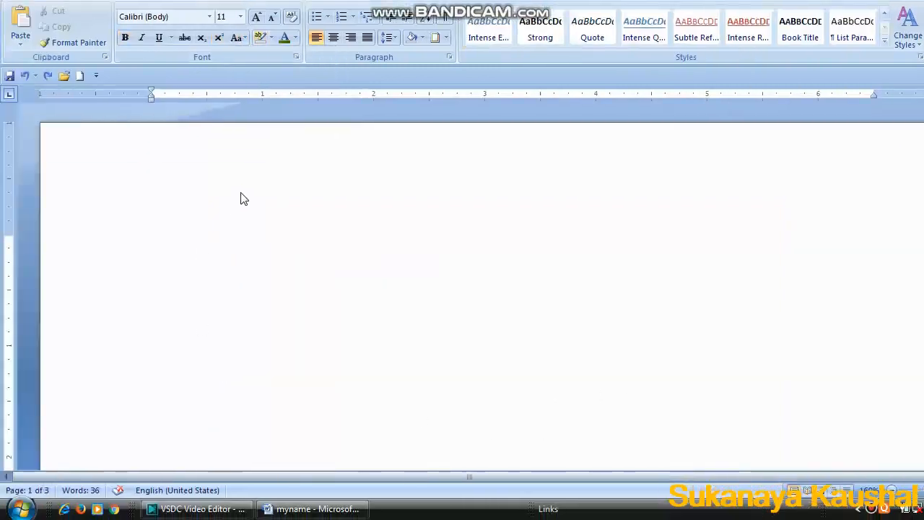
Type List, Computer and Hardware on separate lines.
text(Iis)
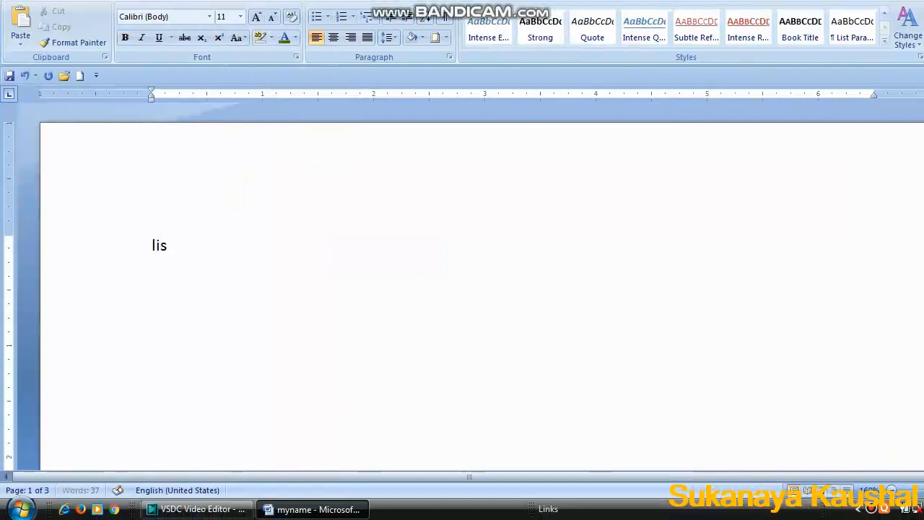
text(t)
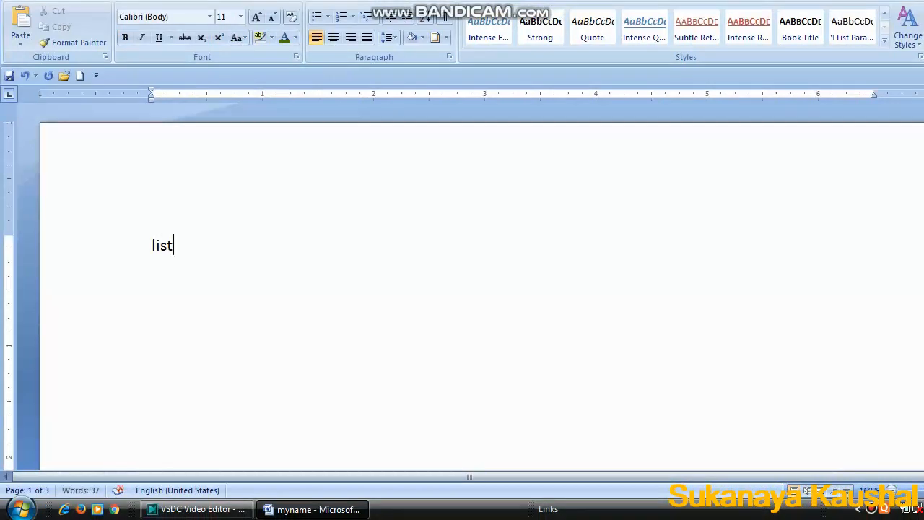
key(Return)
text(computer)
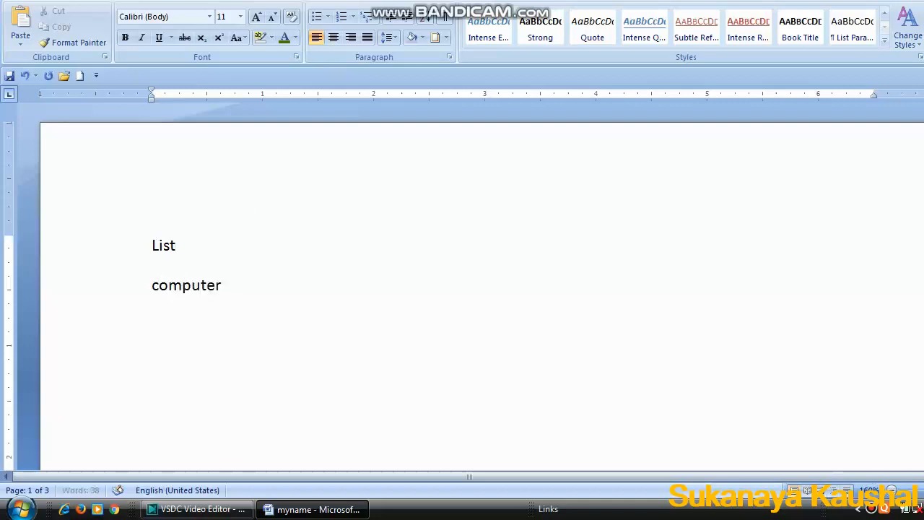
key(Return)
text(hardw)
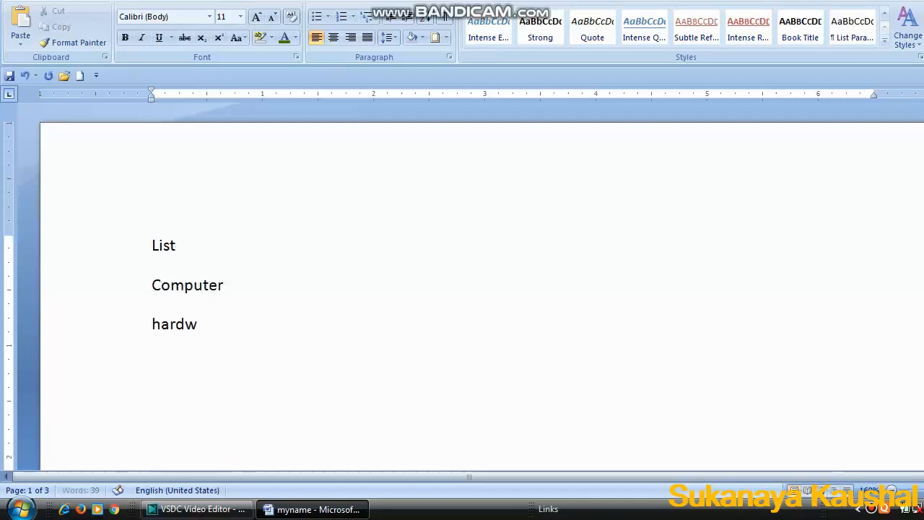
text(are)
key(Return)
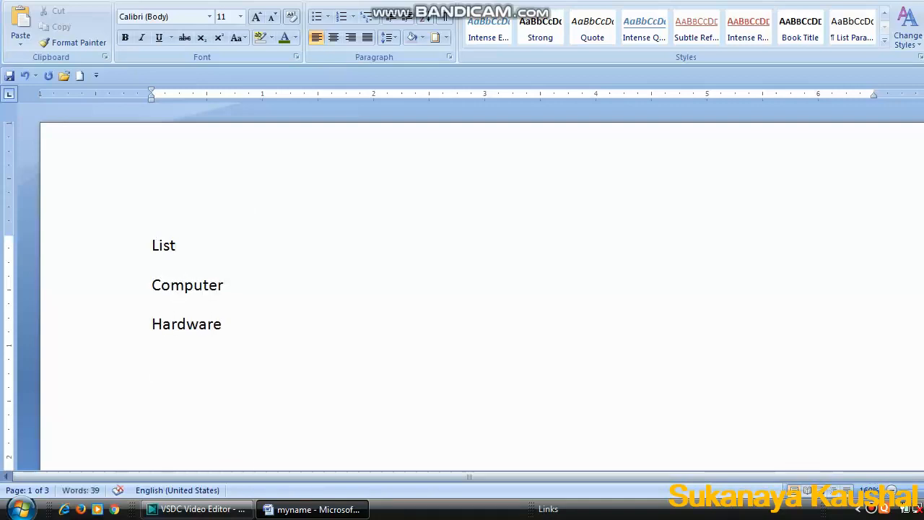
Add Software and Application on the following lines, correcting the misspelt application.
text(softw)
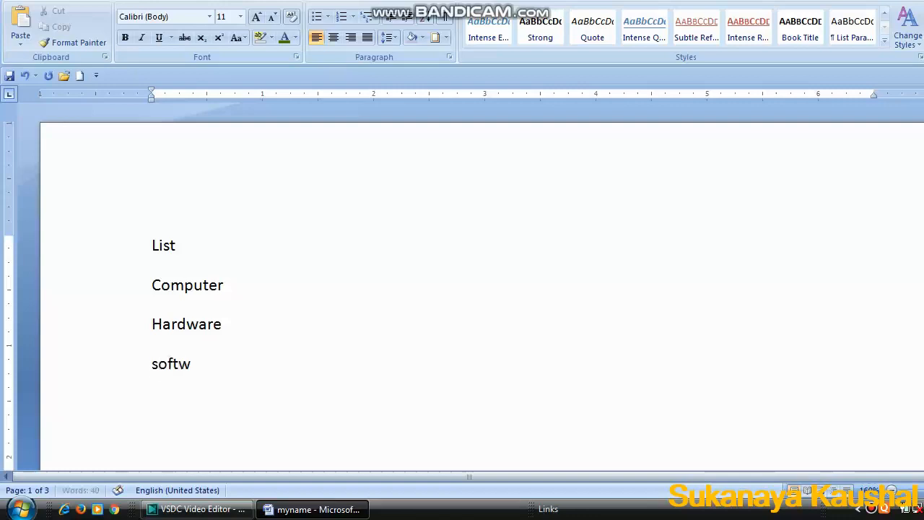
text(are)
key(Return)
text(ap)
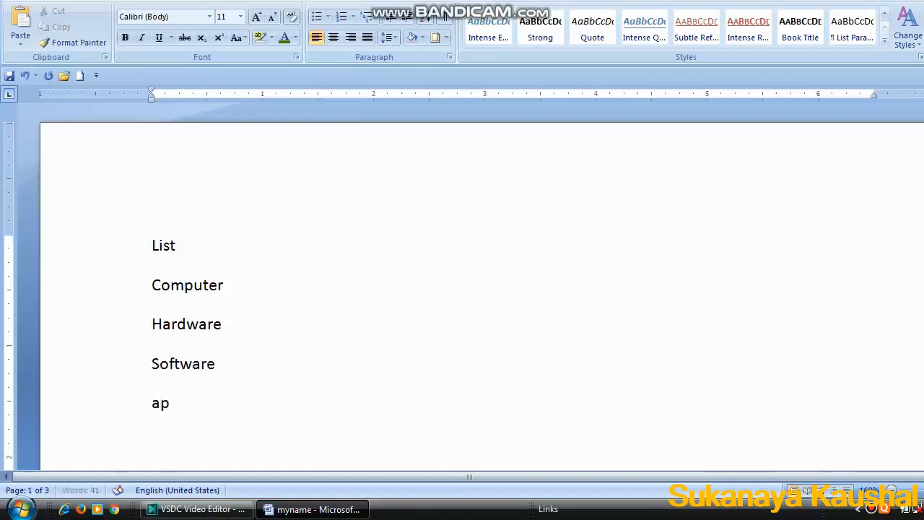
text(plcation)
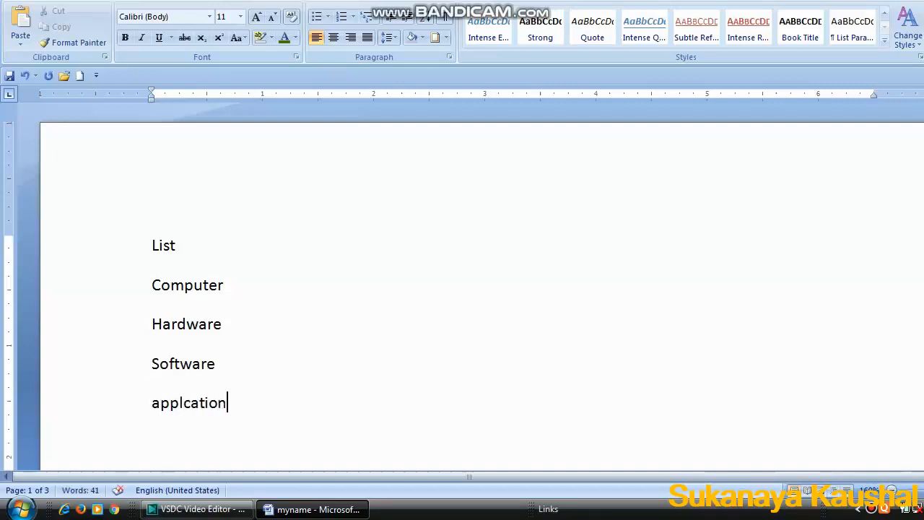
key(BackSpace)
text(ica)
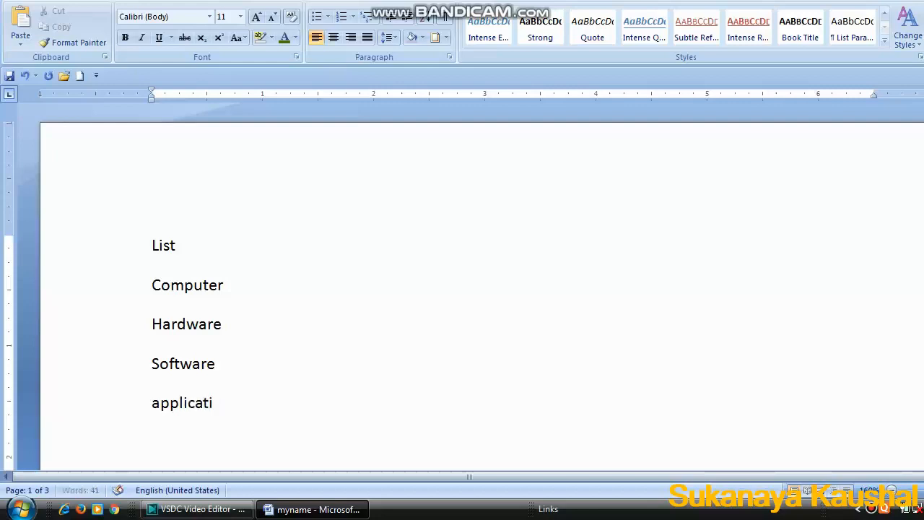
text(tion)
key(Return)
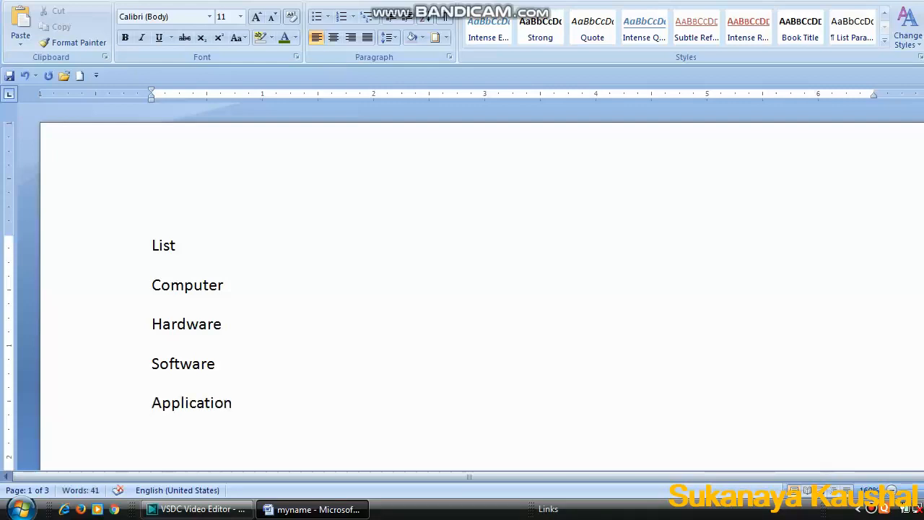
Select the four items below List and apply checkmark bullets.
scroll(178, 279, down, 3)
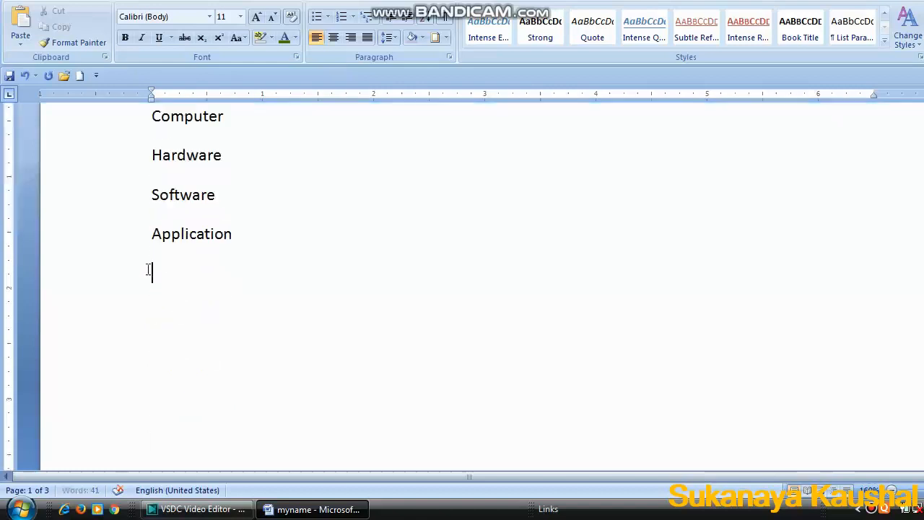
scroll(153, 279, up, 3)
drag(152, 285, 234, 403)
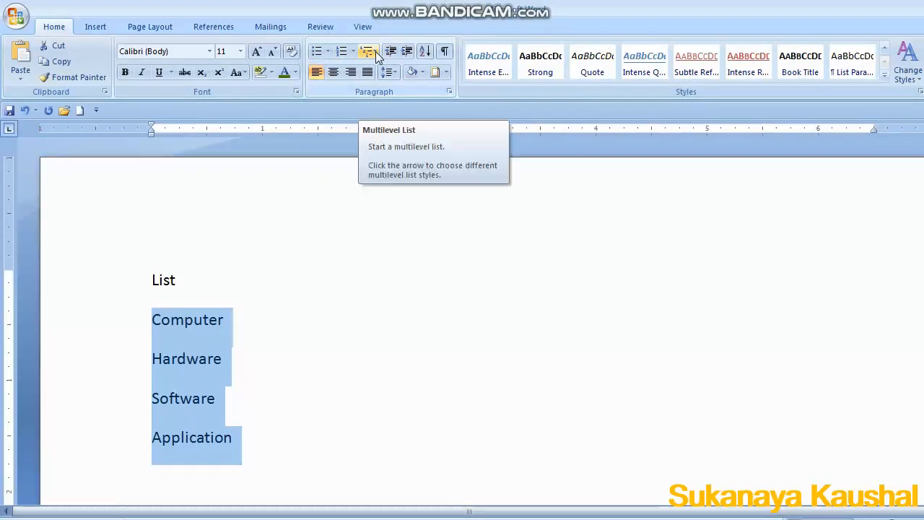
click(329, 58)
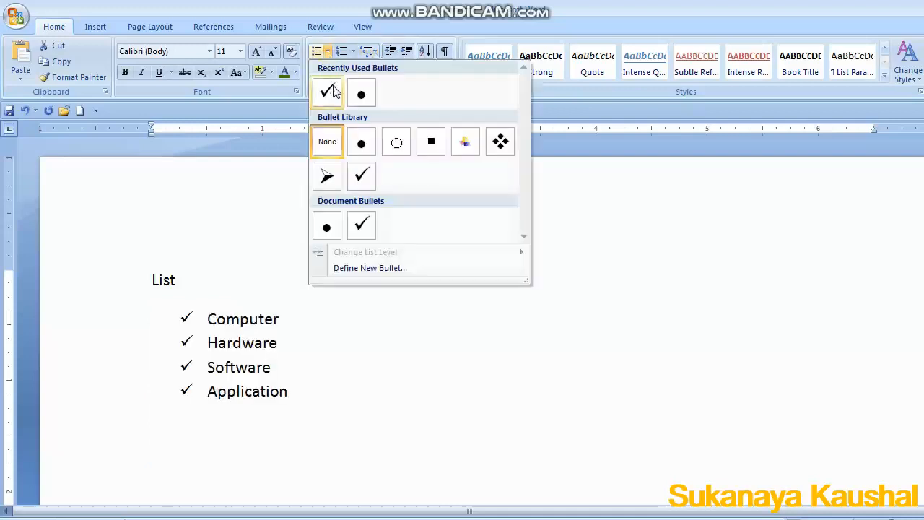
click(329, 91)
Change the bullets to filled dots and then to hollow circles.
click(328, 52)
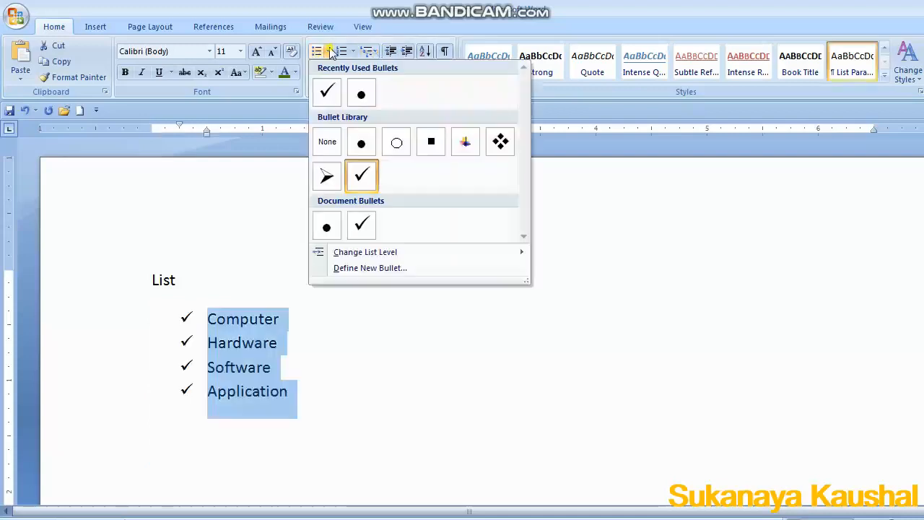
click(358, 96)
click(327, 58)
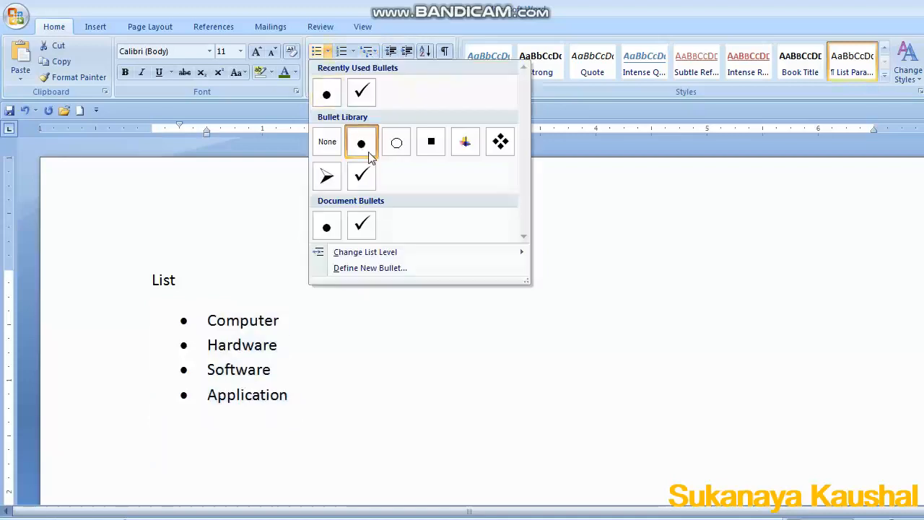
click(396, 140)
Select all five lines including List and apply A., B., C. numbering.
drag(180, 283, 317, 429)
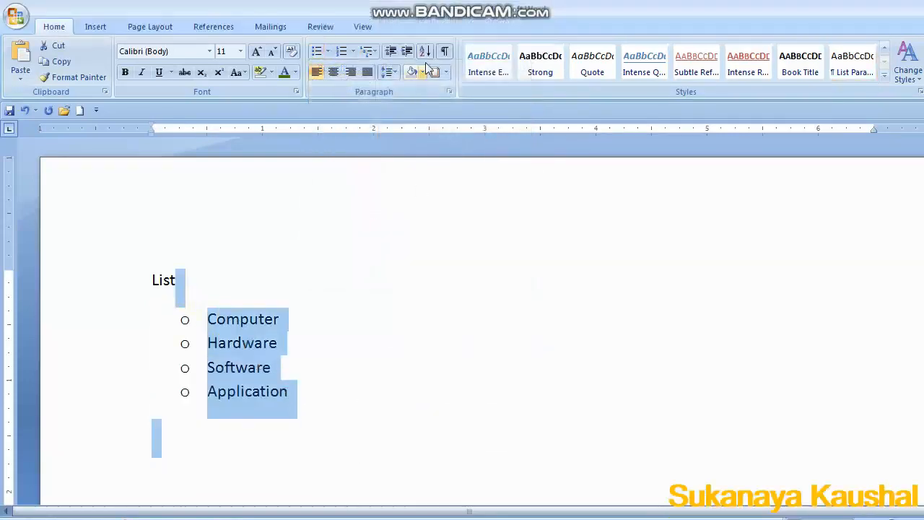
click(352, 16)
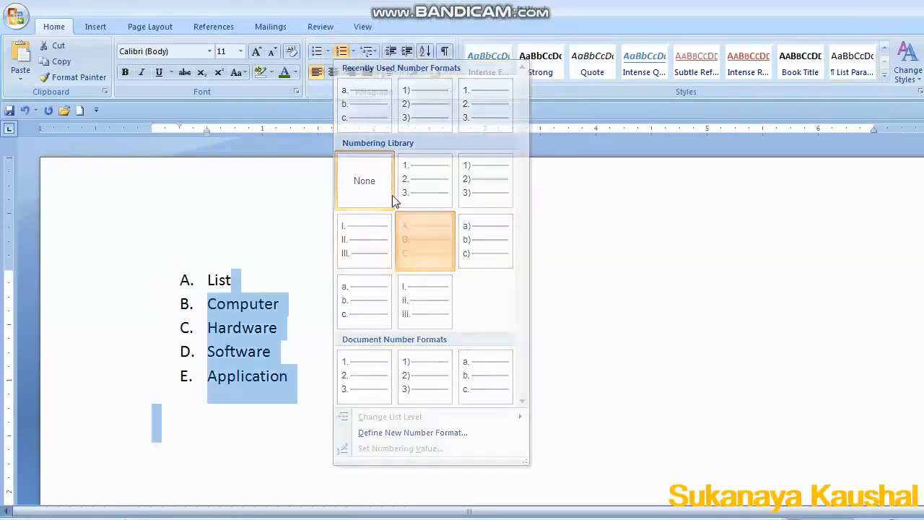
click(425, 240)
Change the numbering format to 1), 2), 3).
click(353, 52)
click(349, 127)
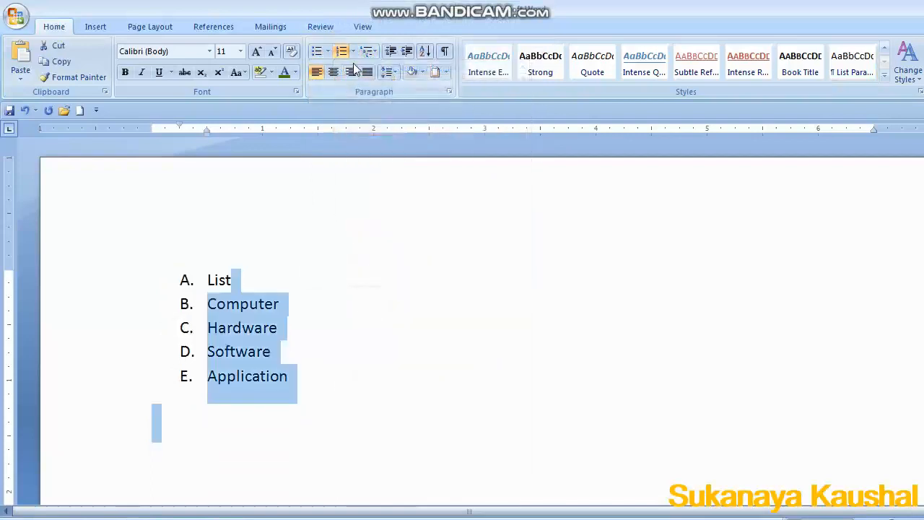
click(352, 52)
click(480, 115)
click(382, 330)
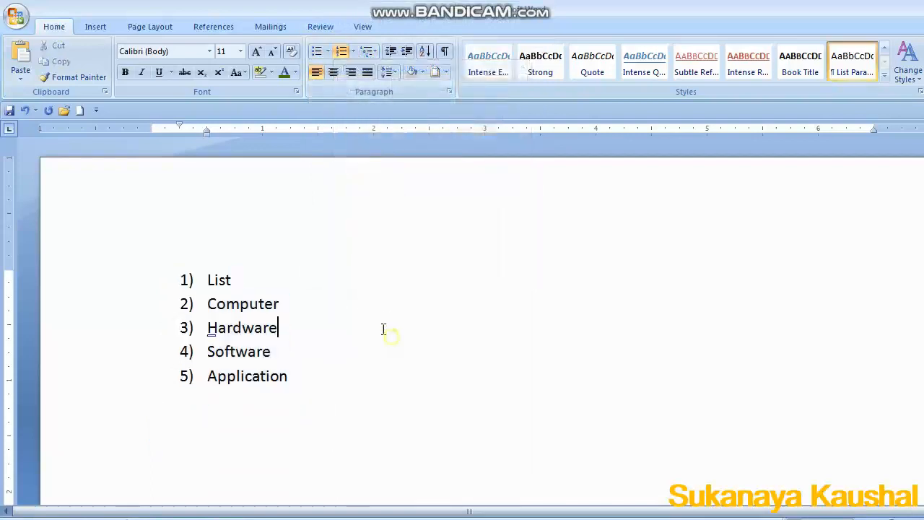
Reselect the whole list and set its multilevel list style to None.
click(302, 309)
drag(183, 280, 296, 399)
click(372, 54)
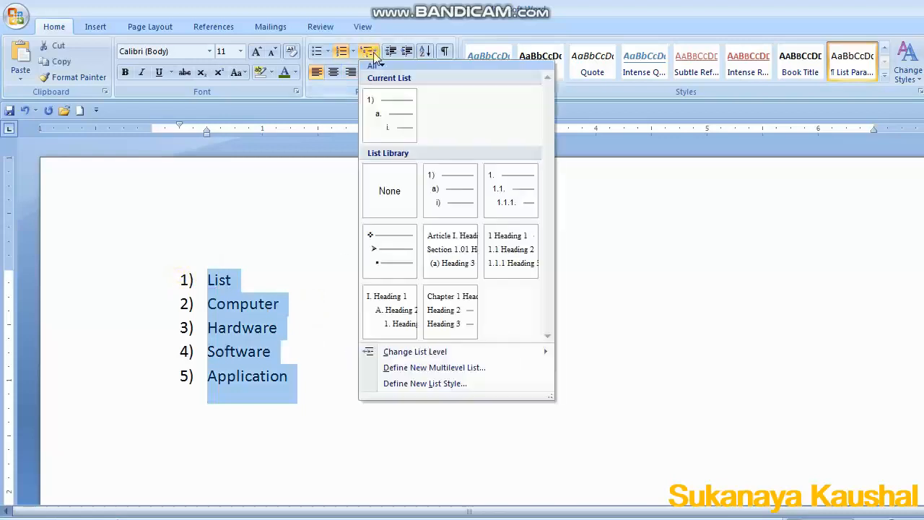
click(389, 191)
Apply the 1) a) i) multilevel list style, then switch to the 1. 1.1. 1.1.1. style.
click(374, 53)
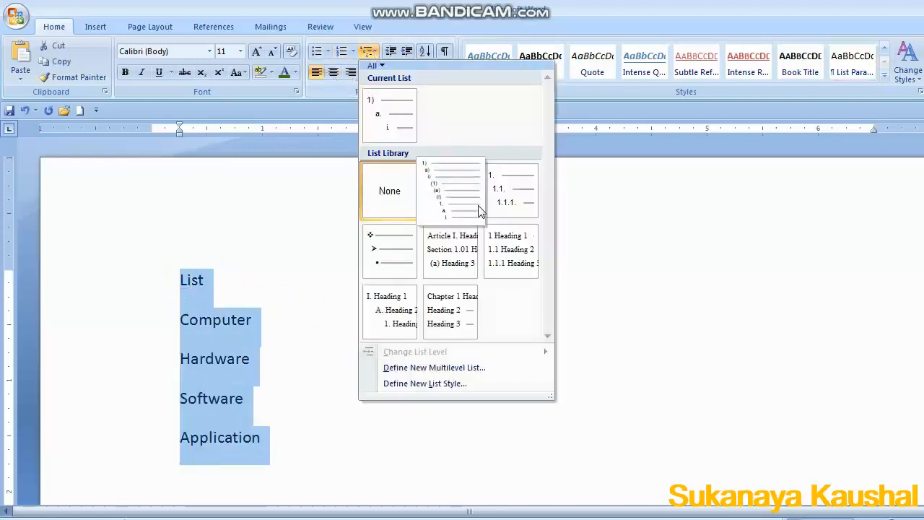
click(441, 173)
click(372, 53)
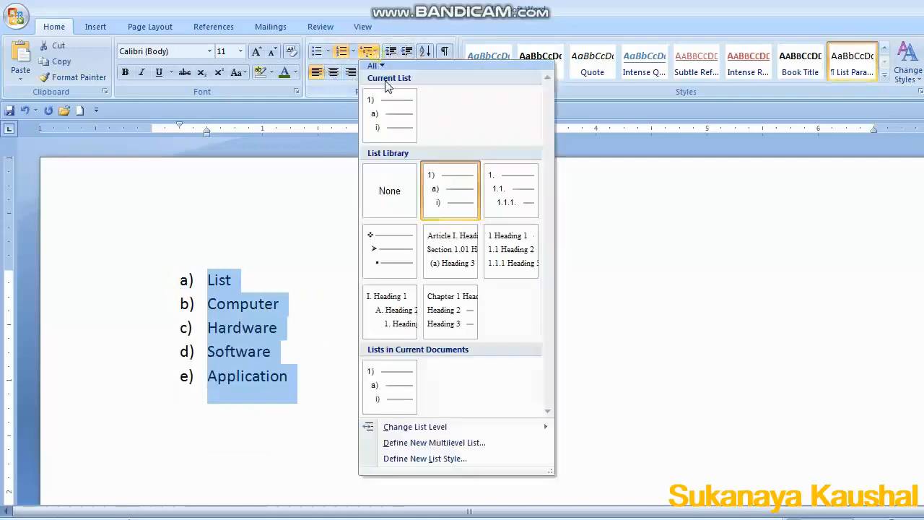
click(511, 209)
click(276, 368)
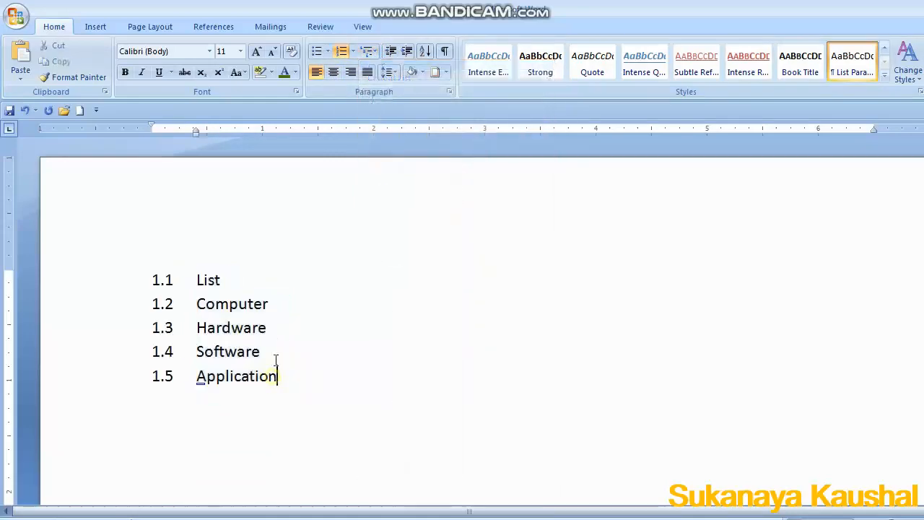
Apply a multilevel list style with A., B., C. labels to the list.
click(372, 54)
click(407, 324)
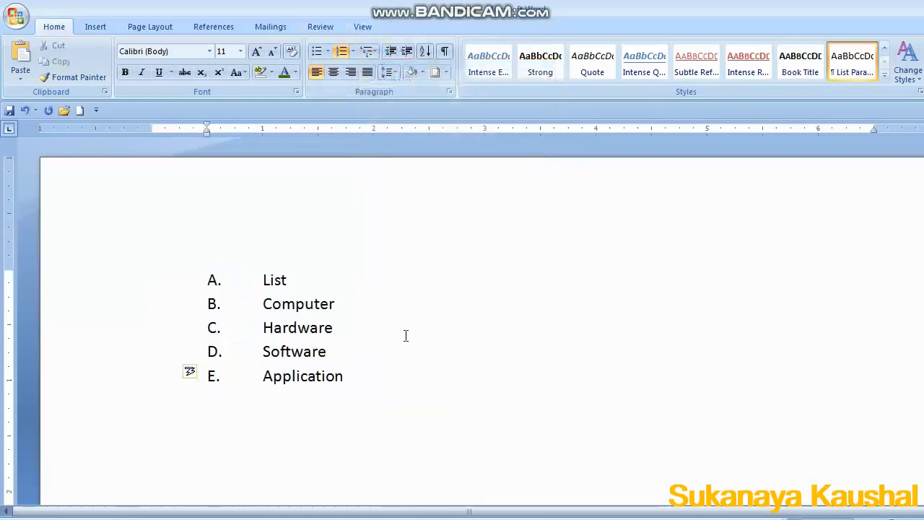
click(405, 335)
Increase the indent of the Computer item four times.
click(364, 304)
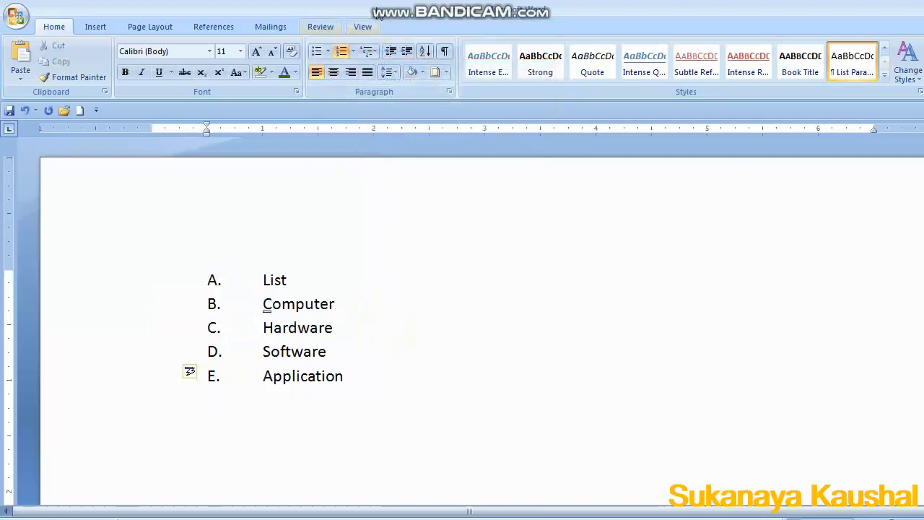
click(408, 54)
click(408, 54)
click(408, 55)
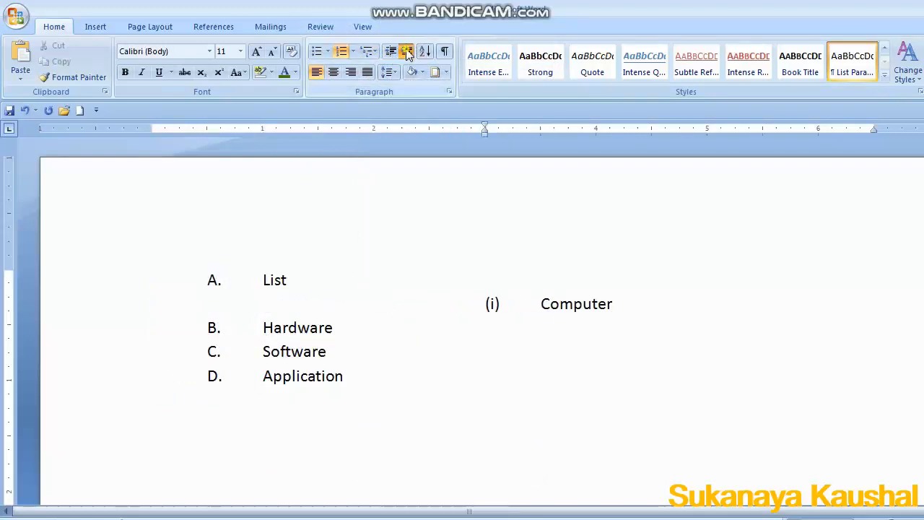
click(408, 54)
Decrease the Computer item's indent four times.
click(389, 54)
click(389, 54)
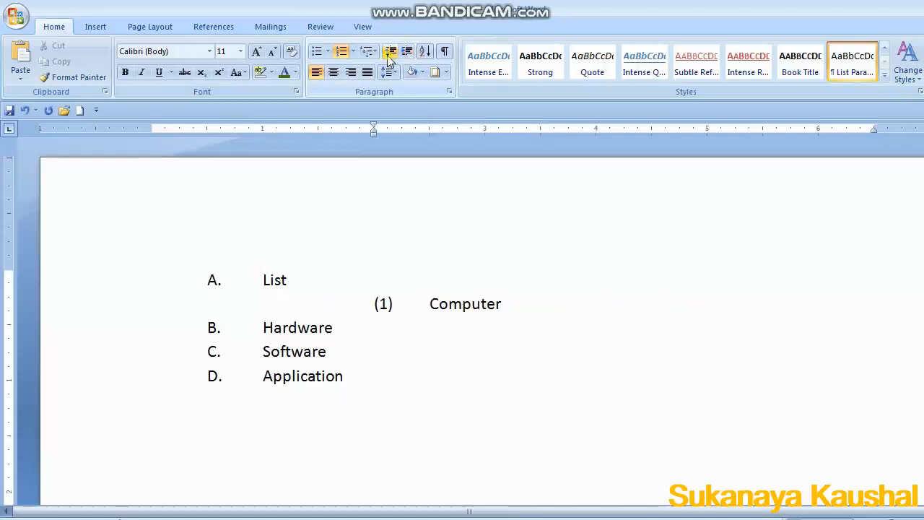
click(389, 54)
click(389, 54)
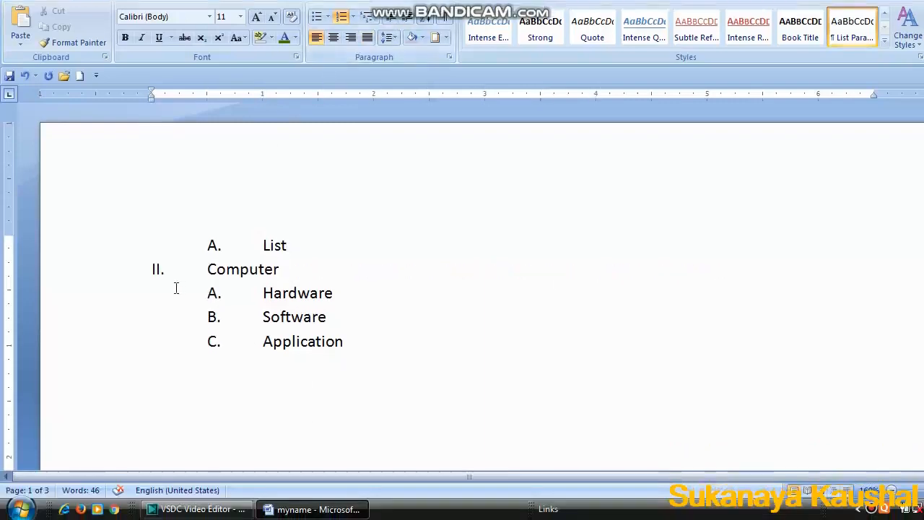
Select the whole list and try justified, centred and right alignment, ending with justified.
click(128, 272)
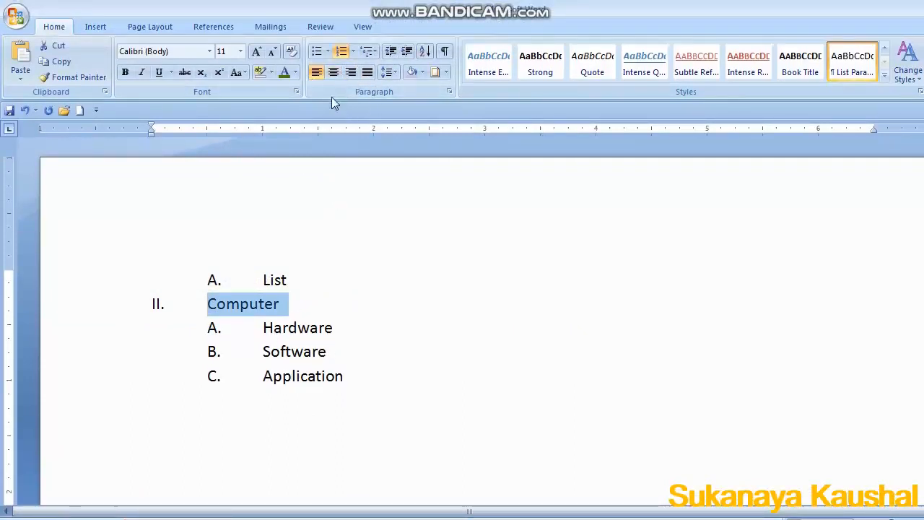
click(292, 295)
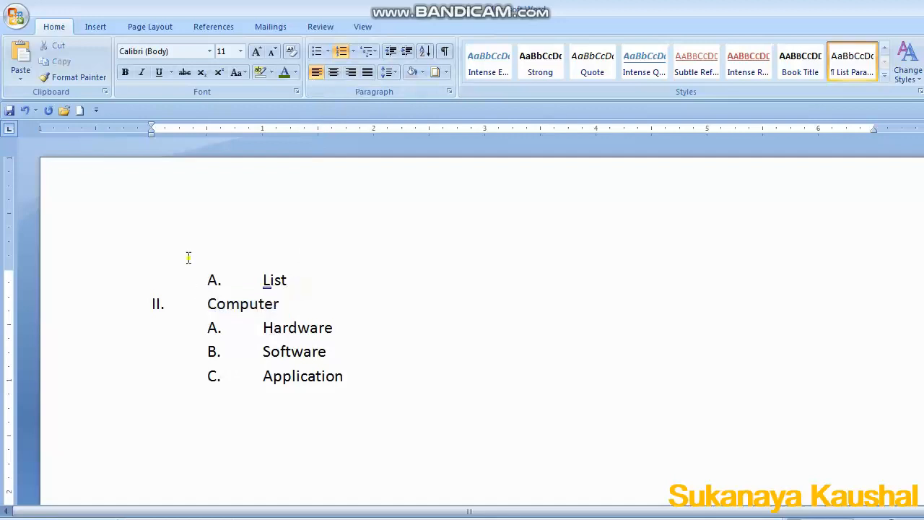
drag(188, 258, 341, 379)
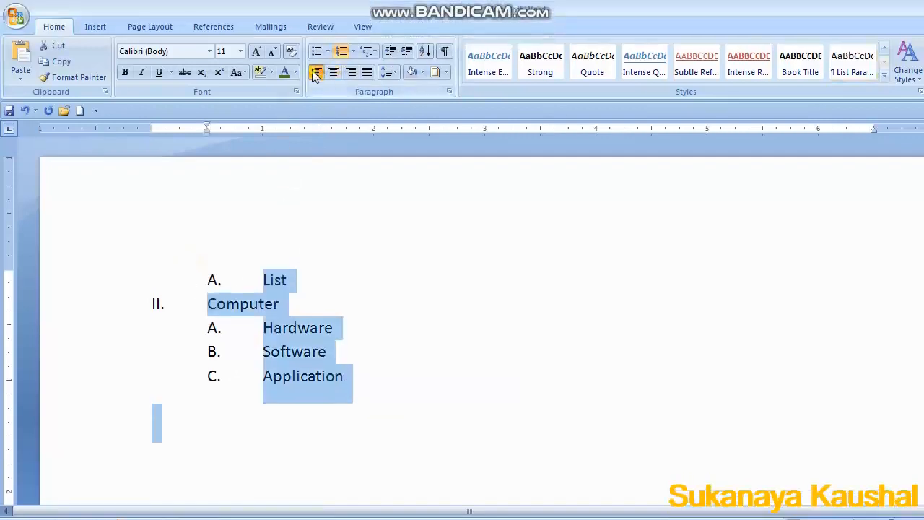
key(ctrl+j)
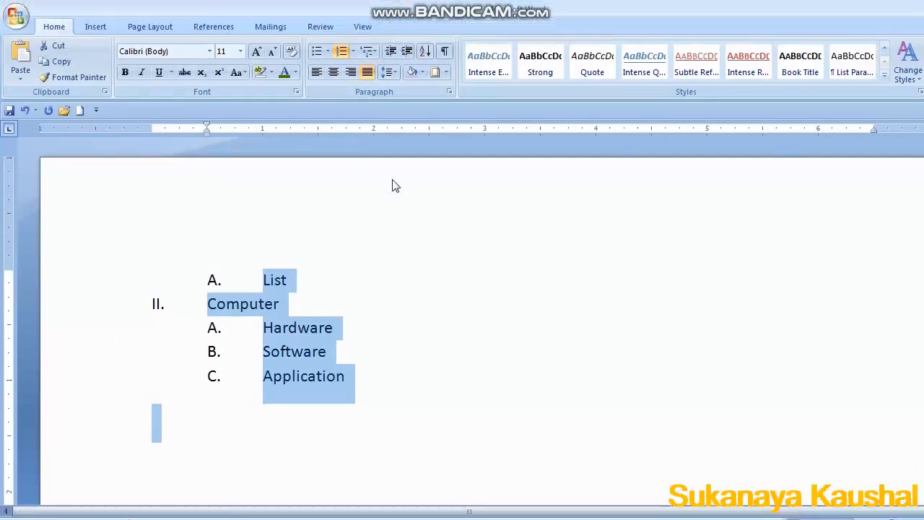
click(335, 73)
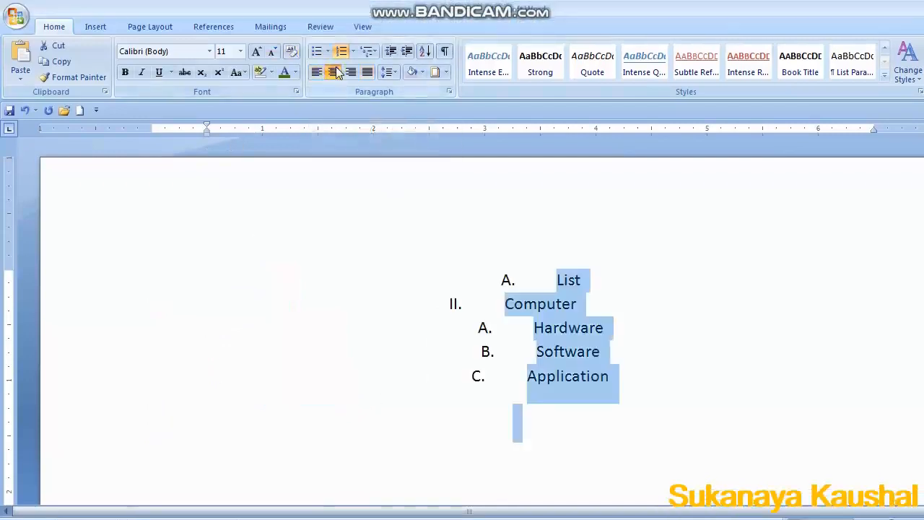
click(352, 75)
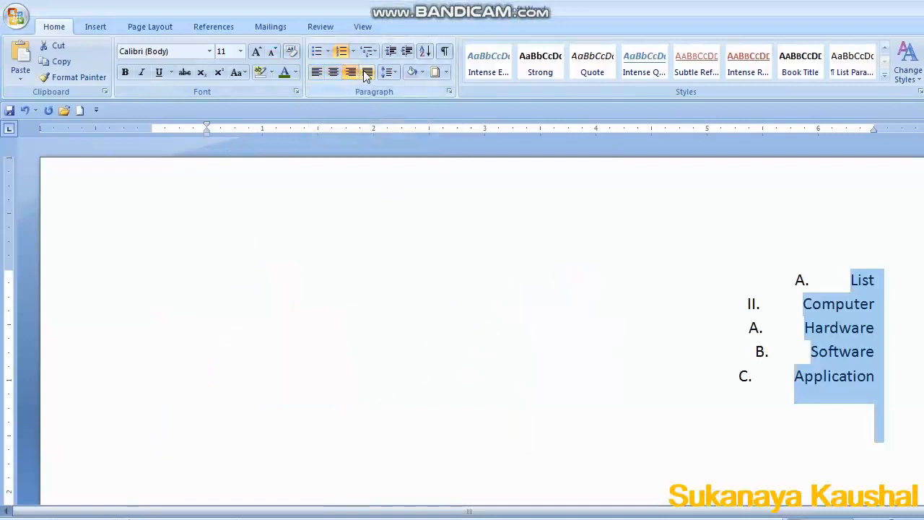
click(366, 73)
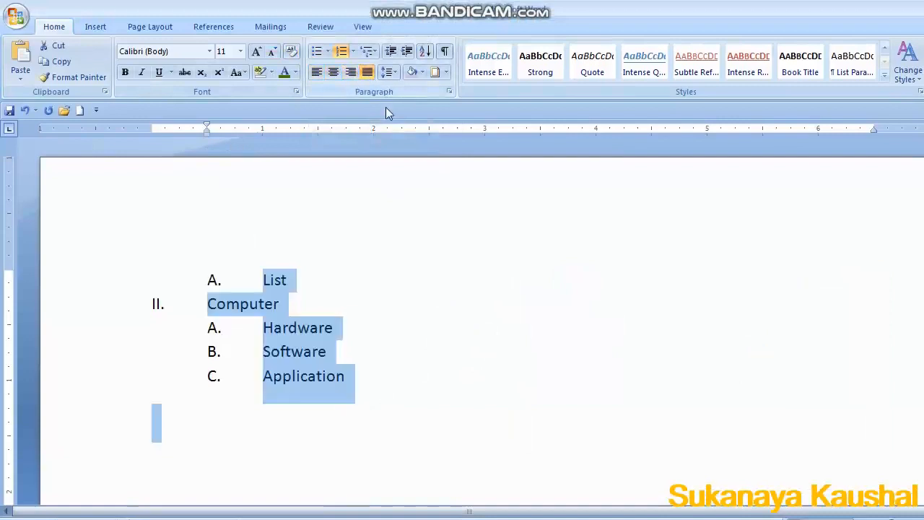
Select the whole list and set its line spacing, trying 1.5, 2.5 and 1.0 before settling on 3.0.
click(371, 337)
drag(180, 273, 342, 414)
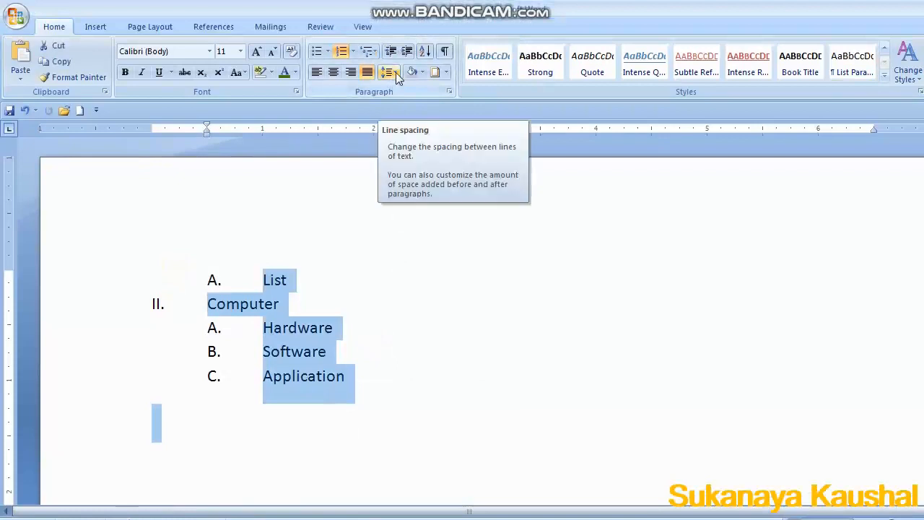
click(396, 74)
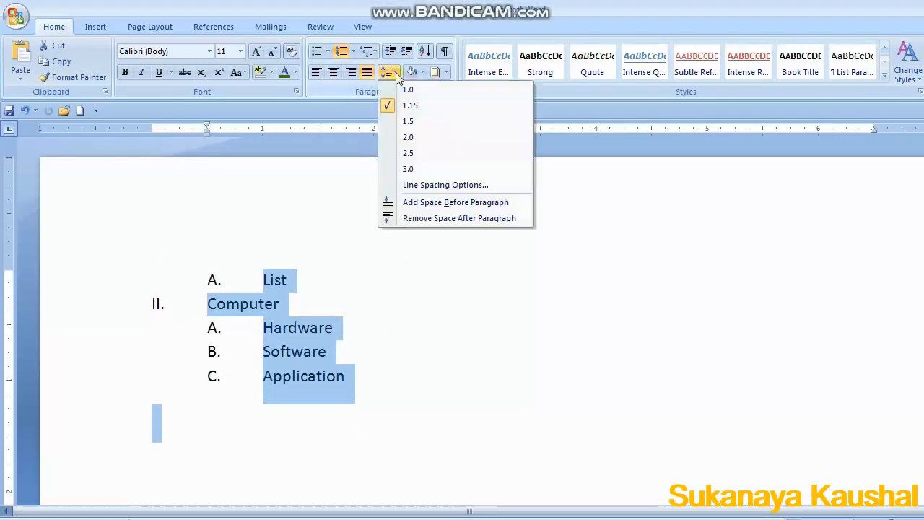
click(400, 120)
click(388, 73)
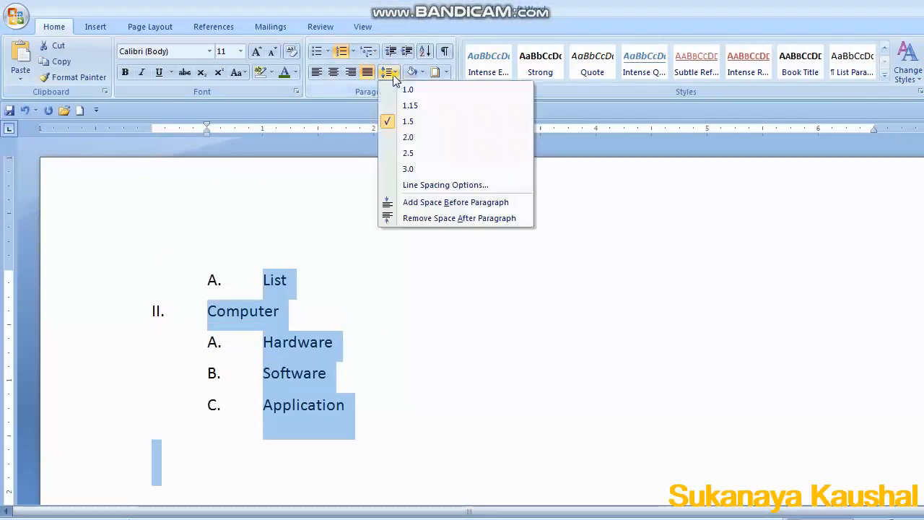
click(396, 160)
click(388, 73)
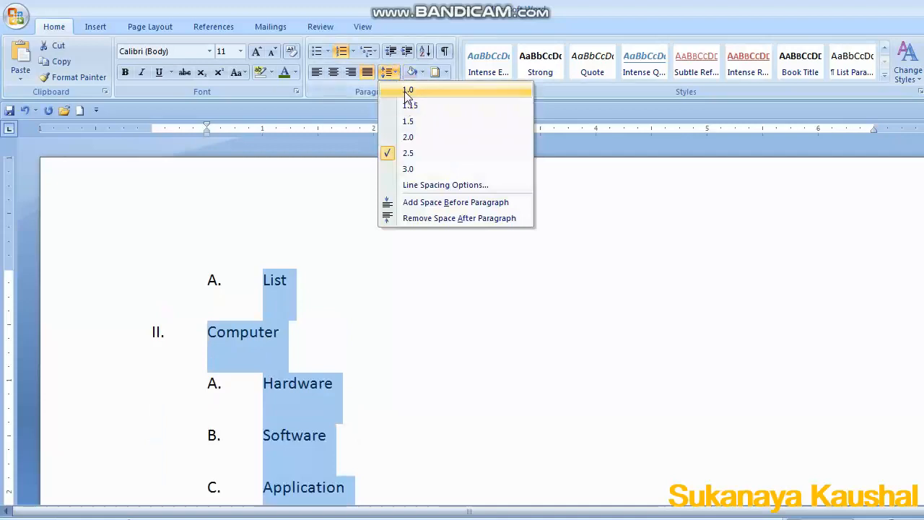
click(406, 90)
click(390, 73)
click(404, 168)
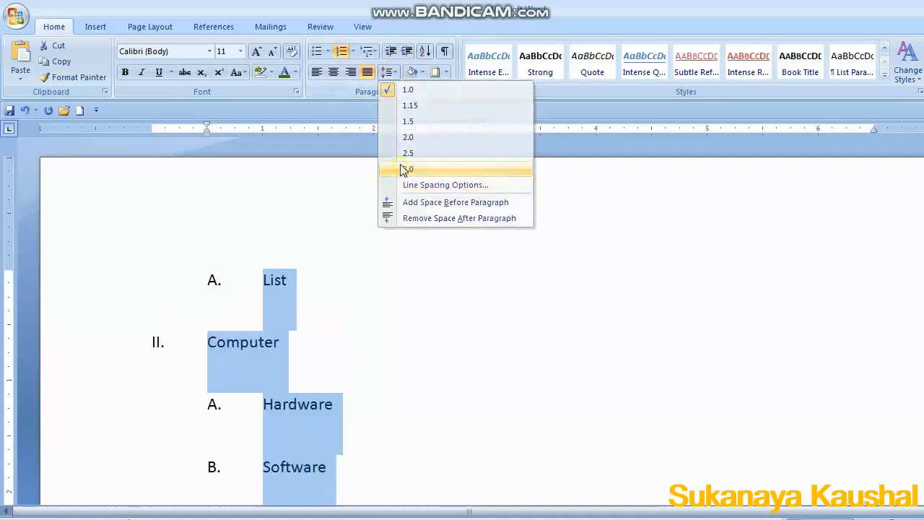
Apply a light olive green shading to the selected list.
click(420, 73)
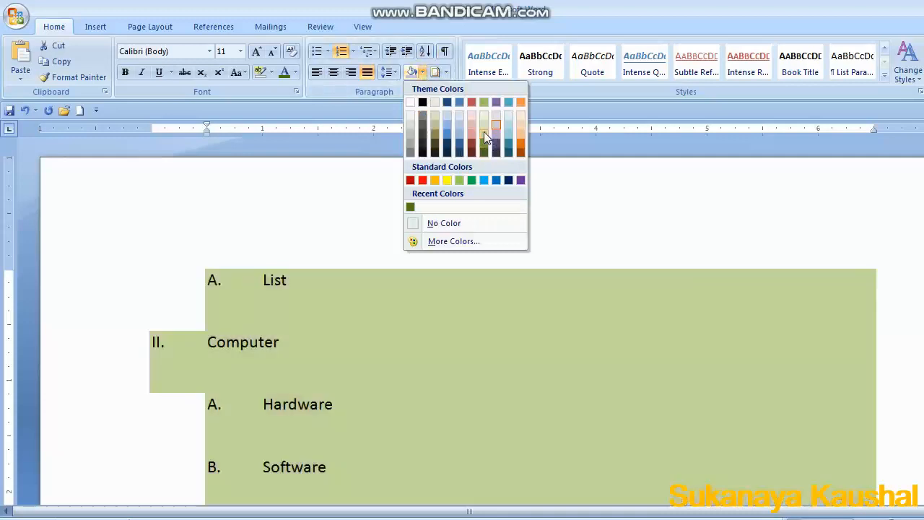
click(484, 132)
scroll(383, 229, down, 3)
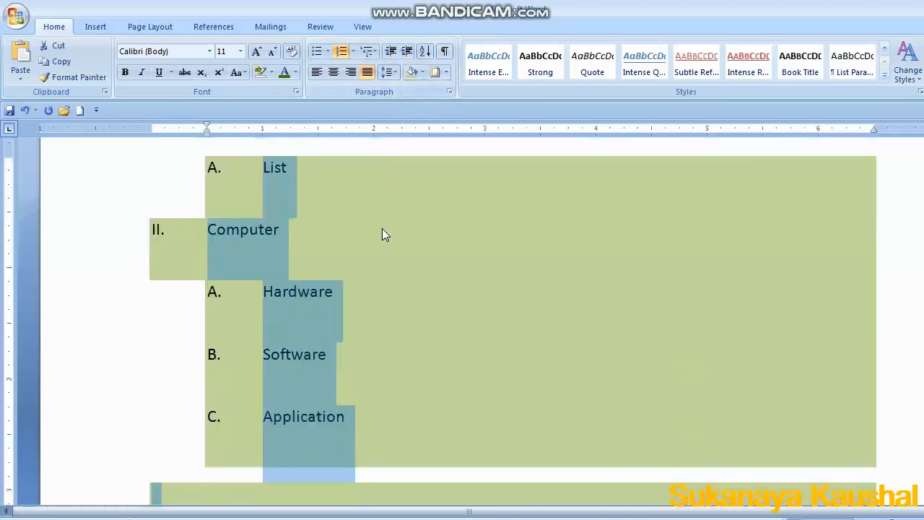
Sort the list paragraphs by text in ascending order.
click(426, 53)
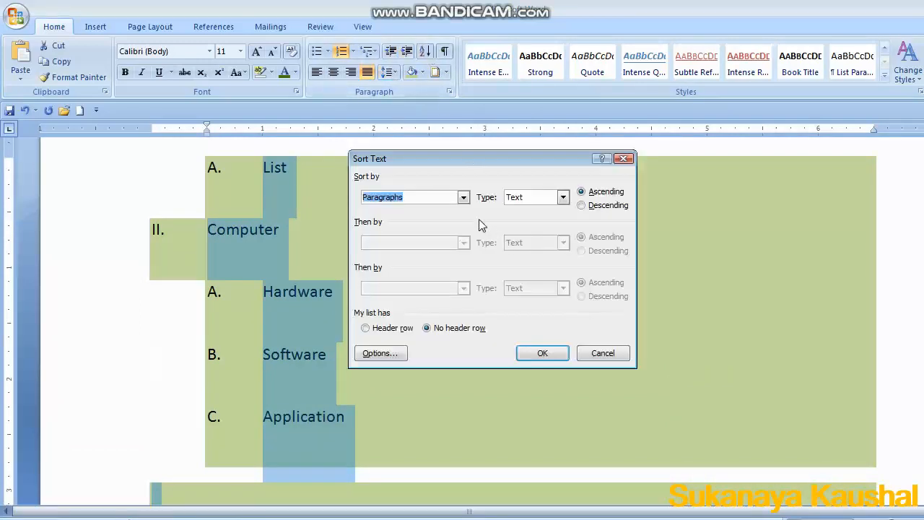
click(464, 197)
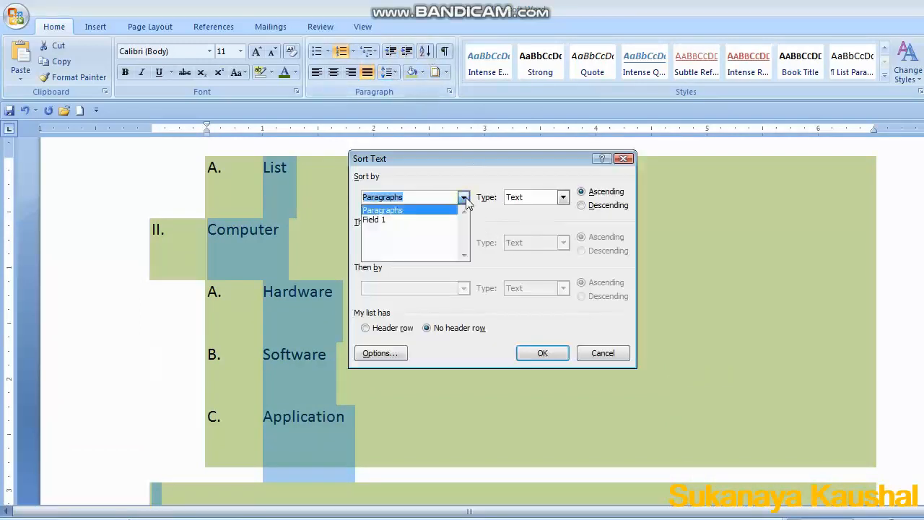
click(392, 211)
click(562, 197)
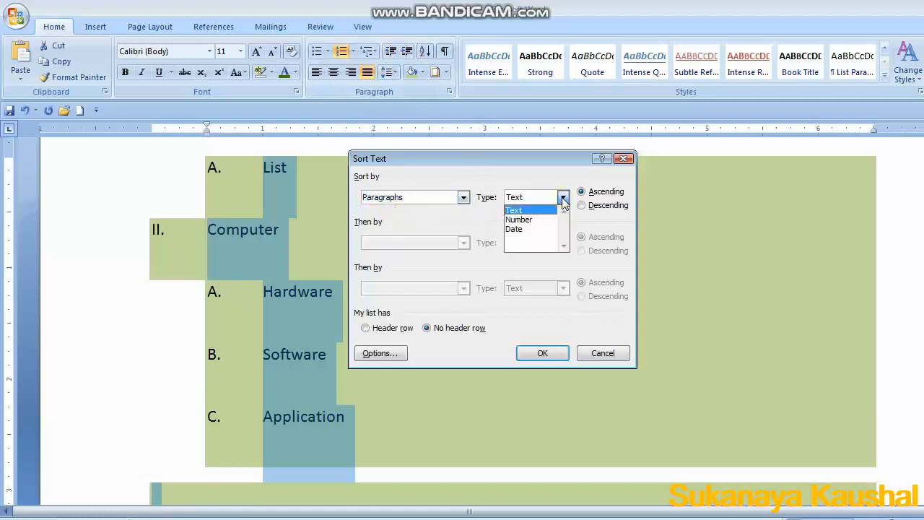
click(563, 197)
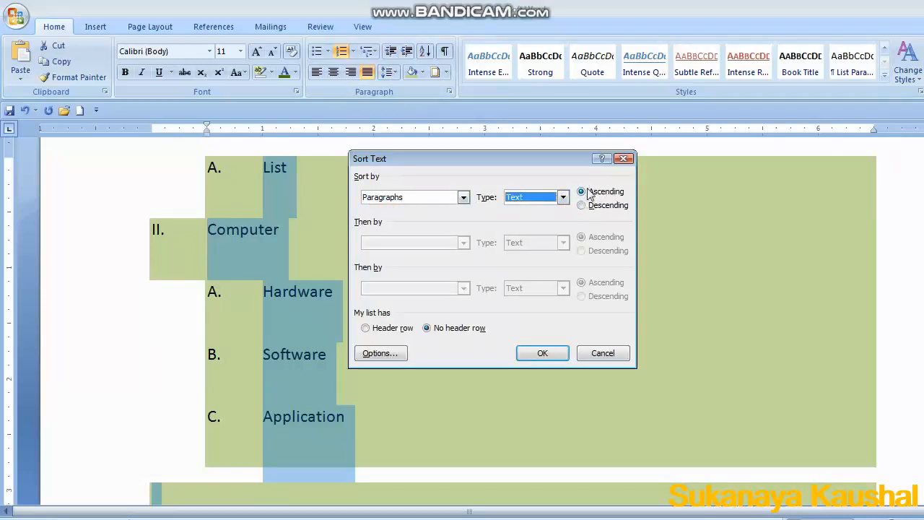
click(543, 356)
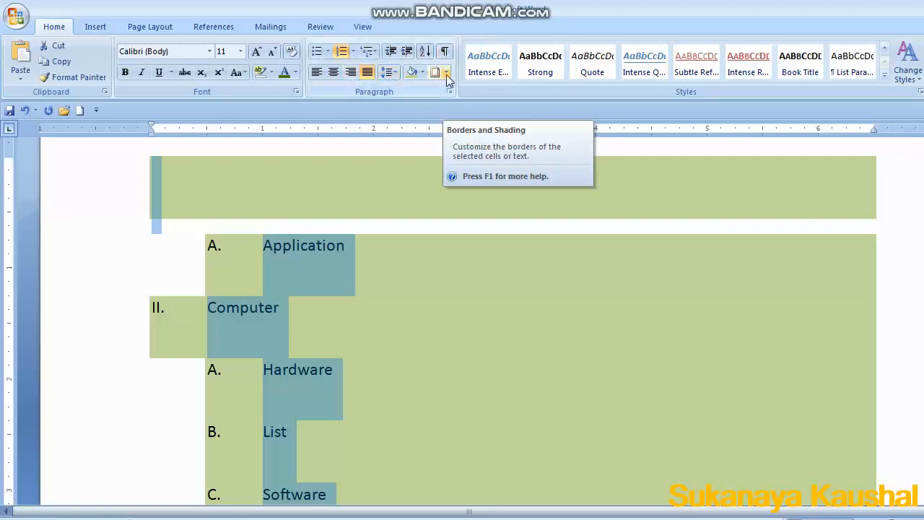
Set up a paragraph box border with a multi-line style, dark blue colour and 1½ pt width.
click(462, 333)
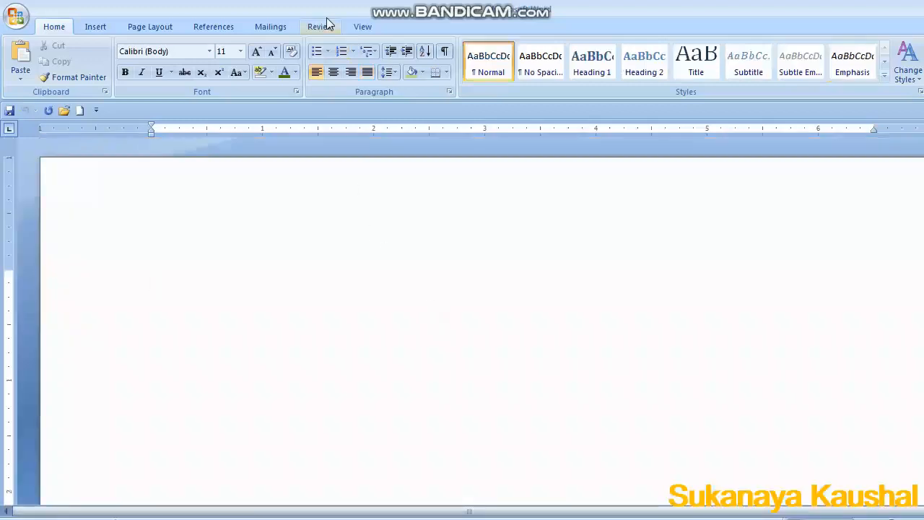
click(446, 71)
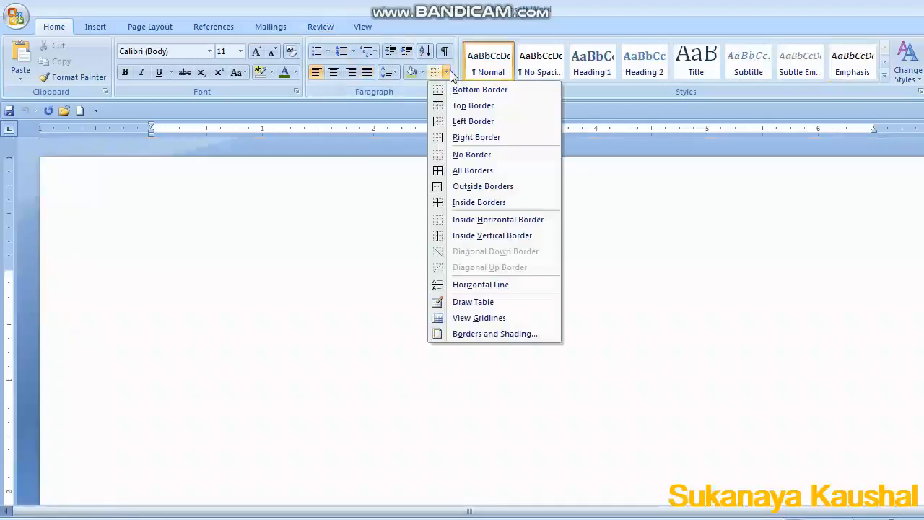
click(488, 335)
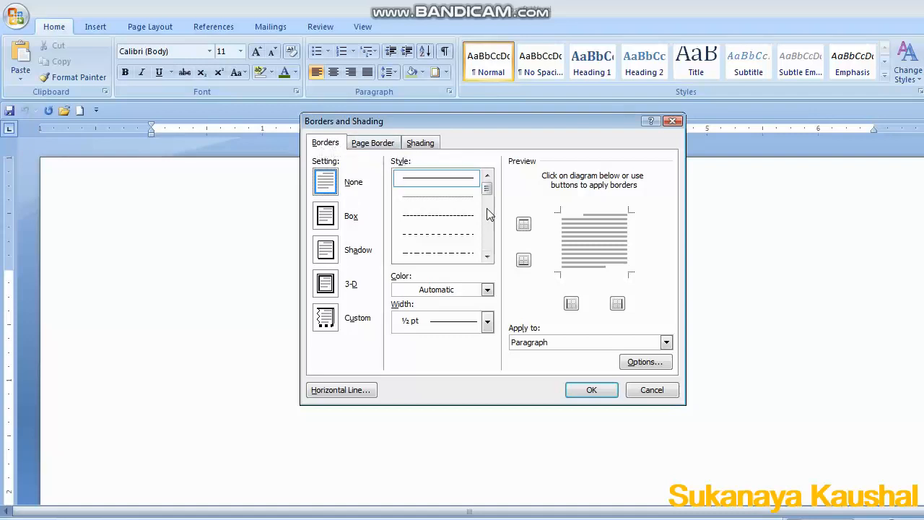
drag(488, 185, 488, 215)
click(449, 231)
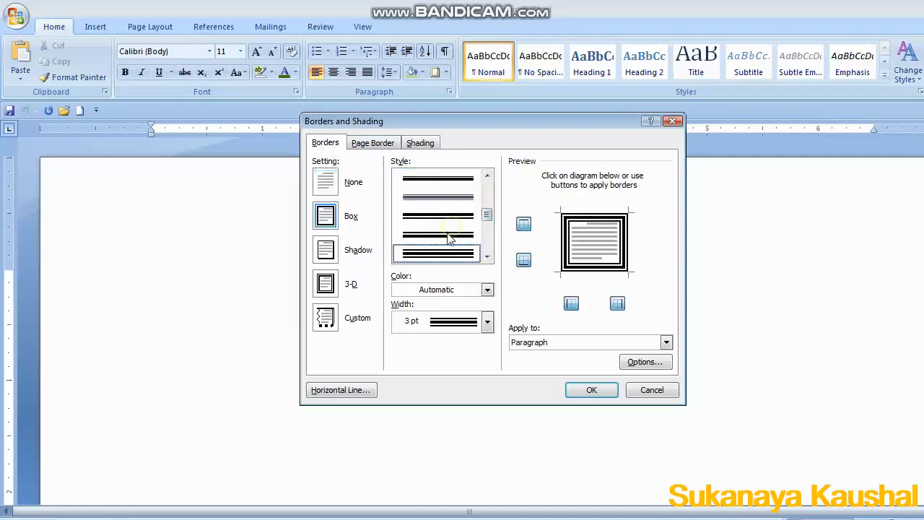
click(488, 290)
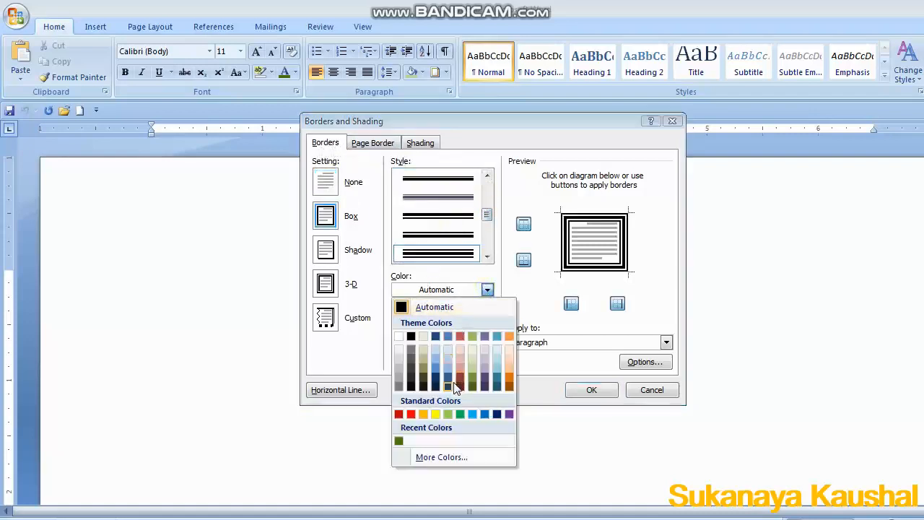
click(449, 385)
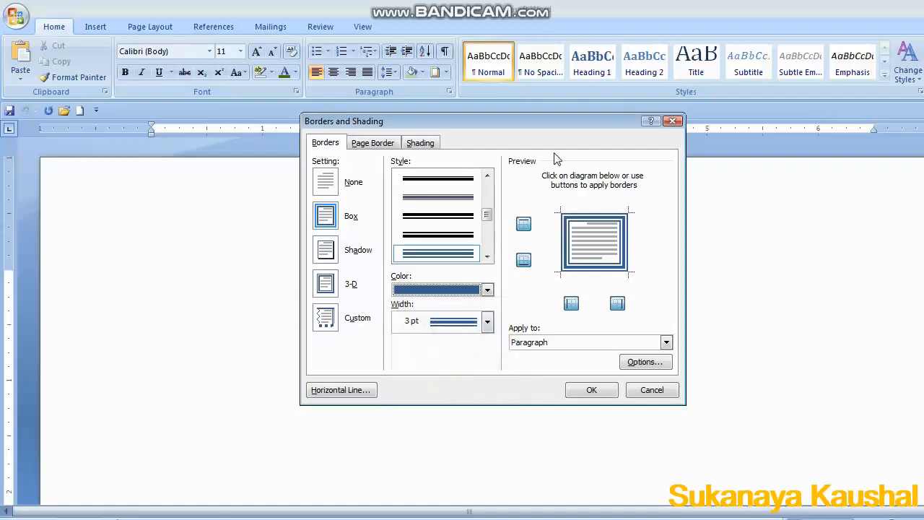
click(487, 325)
click(439, 418)
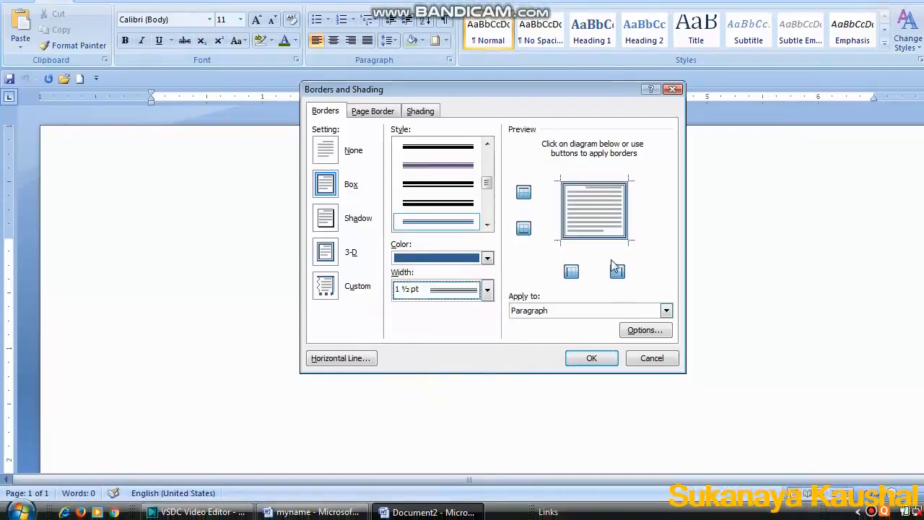
click(524, 193)
click(523, 229)
click(524, 193)
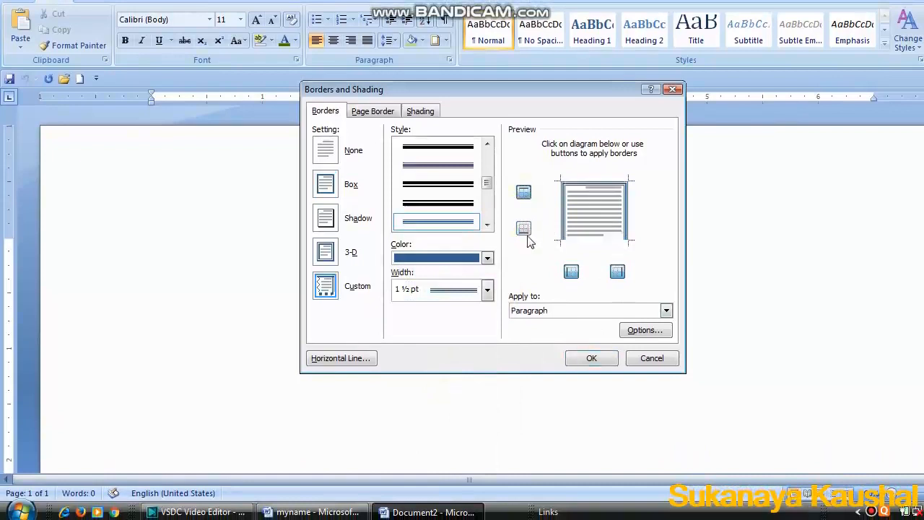
click(524, 228)
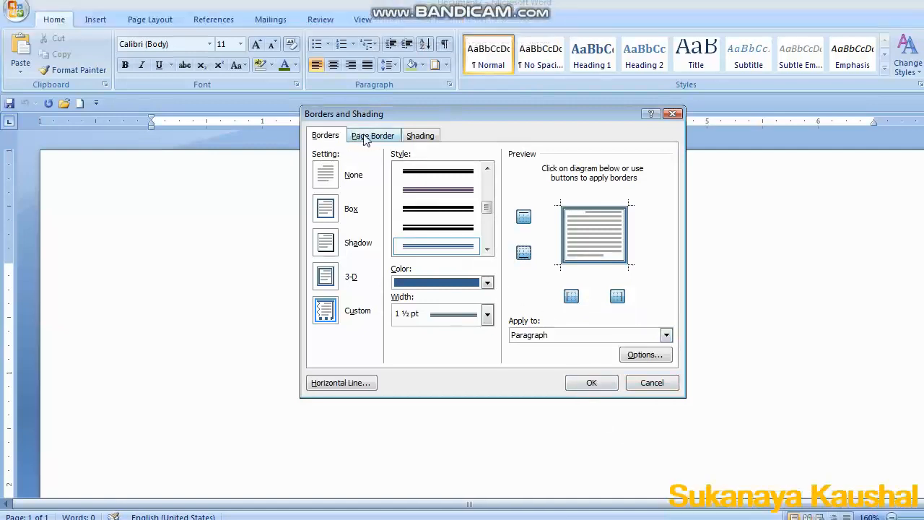
Add a box page border to the whole document with a thick double-line style, dark red colour and 4½ pt width.
click(368, 110)
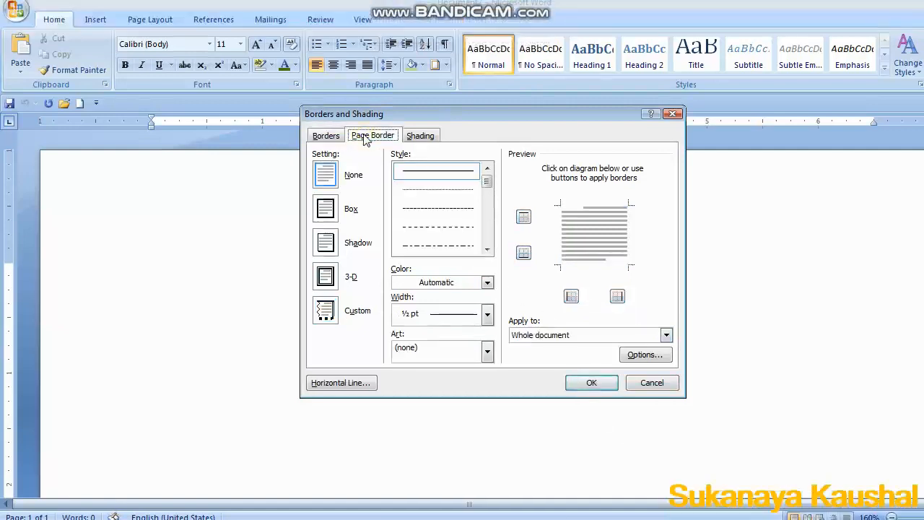
click(488, 250)
click(487, 250)
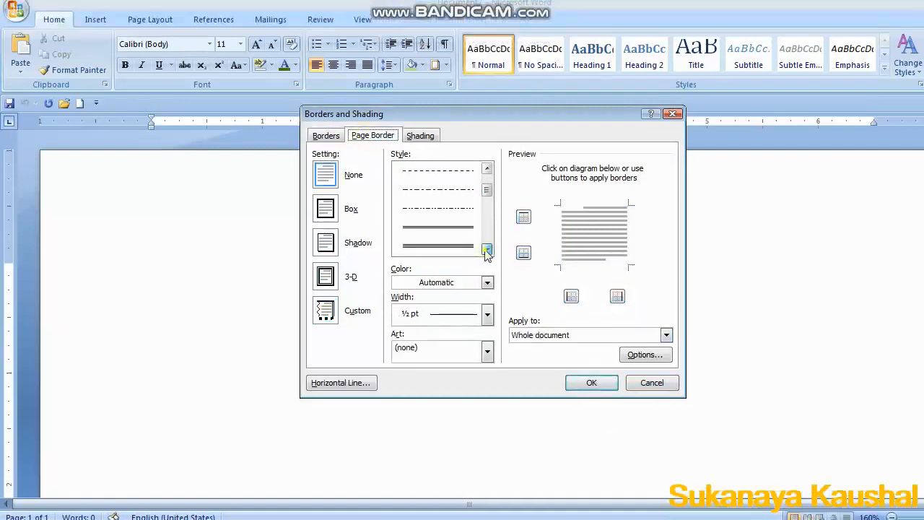
click(488, 250)
click(442, 246)
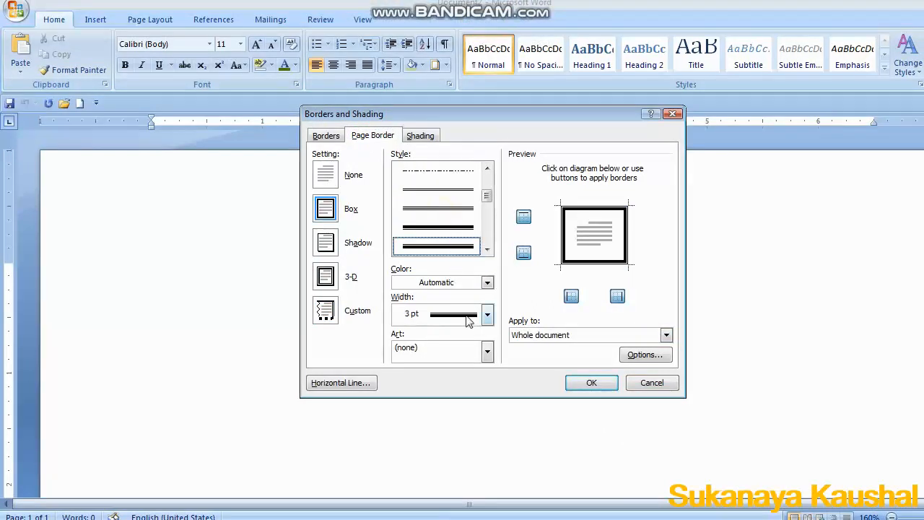
click(487, 282)
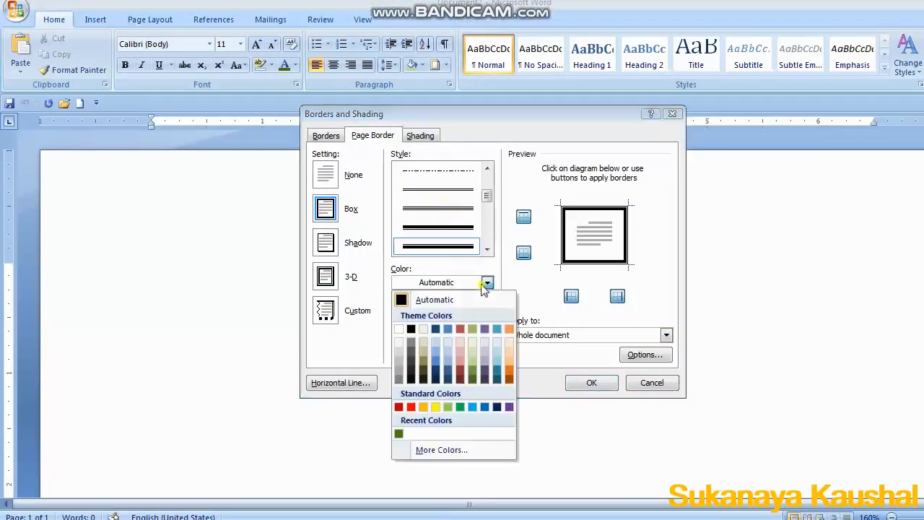
click(459, 369)
click(488, 314)
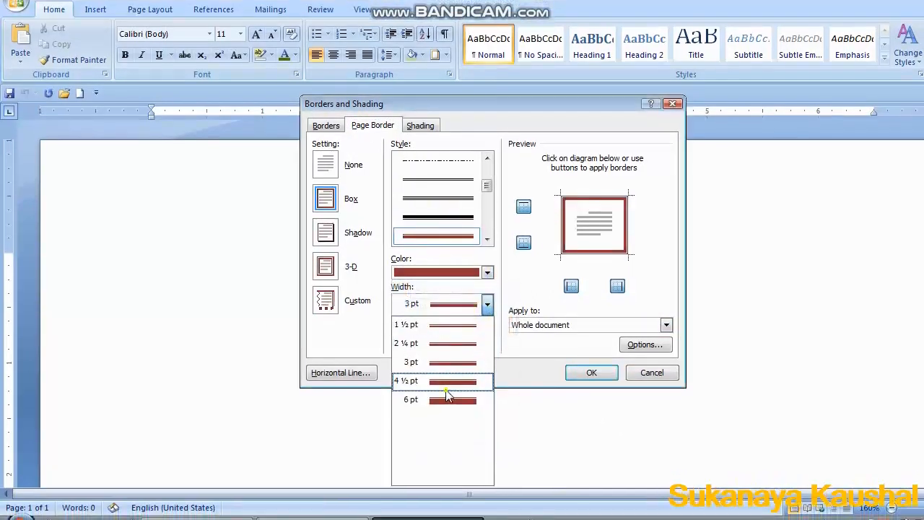
click(458, 390)
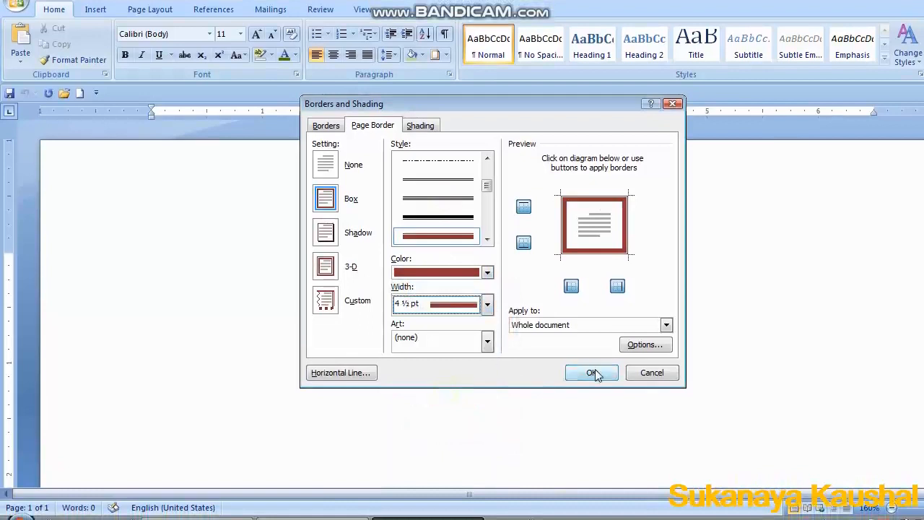
click(666, 326)
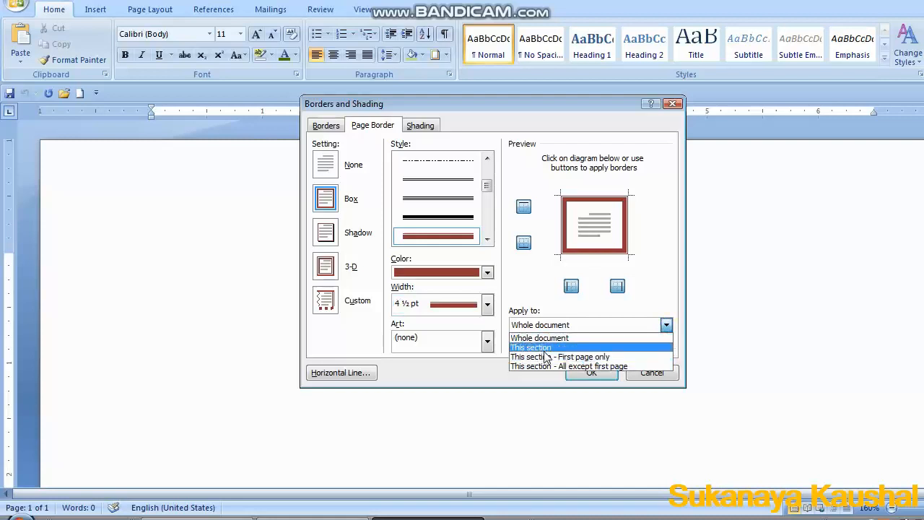
click(665, 326)
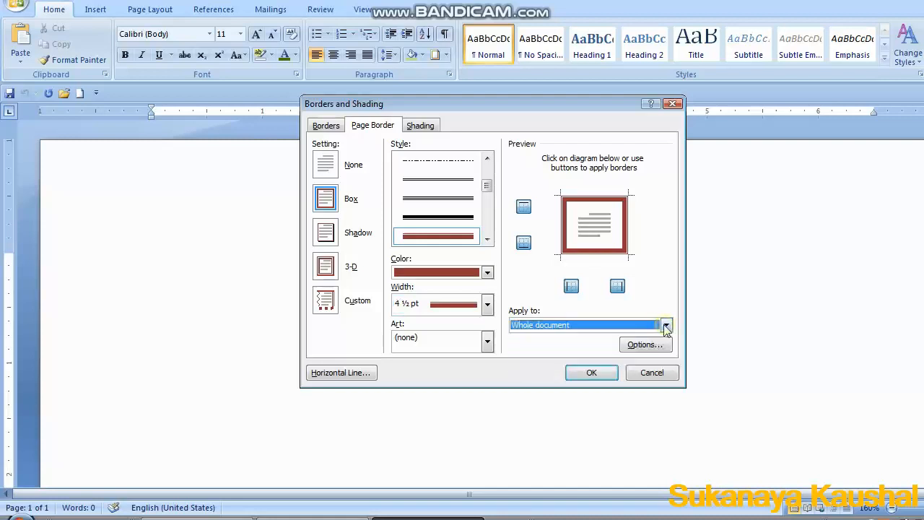
click(592, 373)
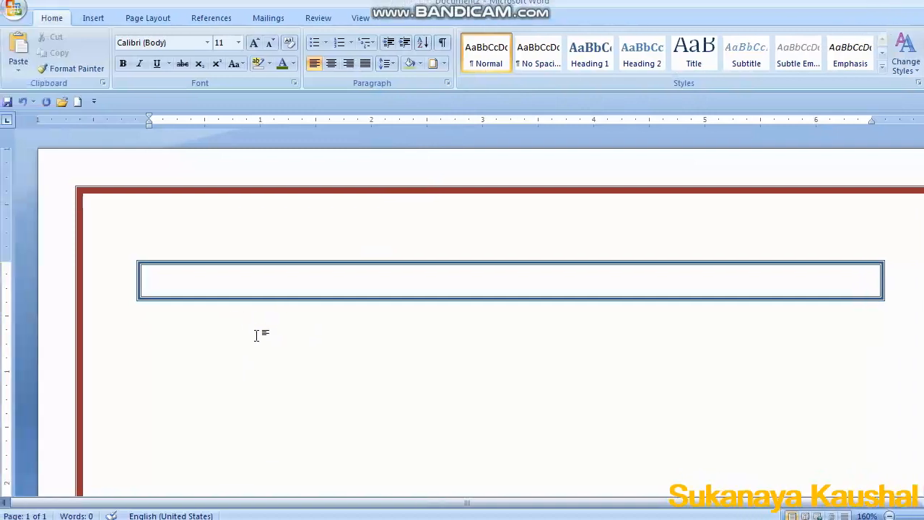
Type Hello World!!!!!!! inside the bordered paragraph.
text(He)
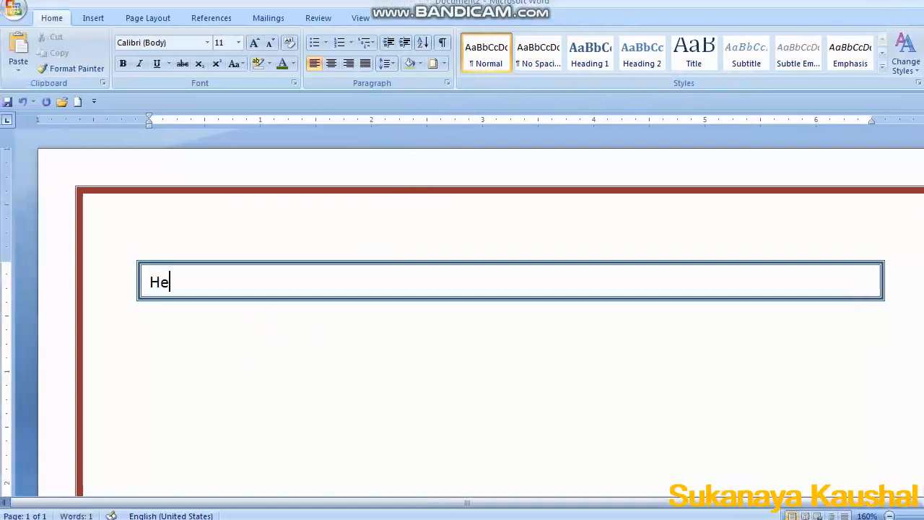
text(llo World)
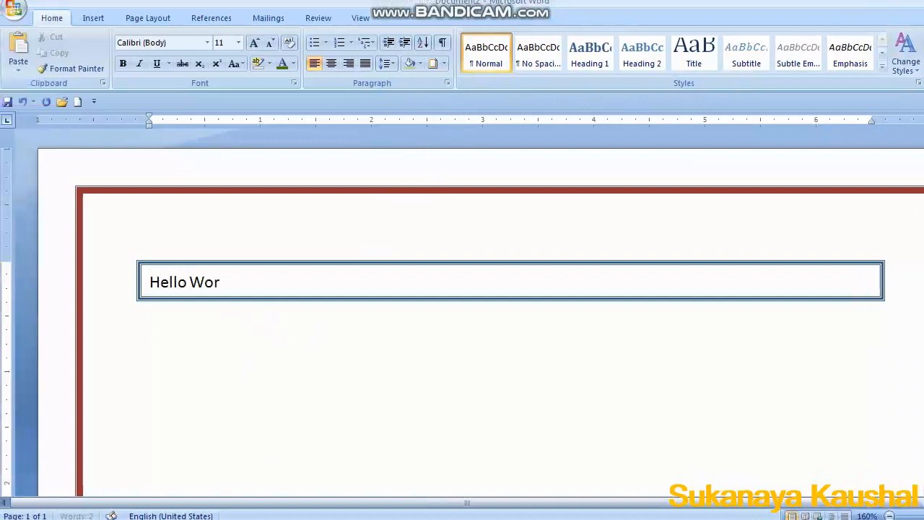
text(!!!!!!!)
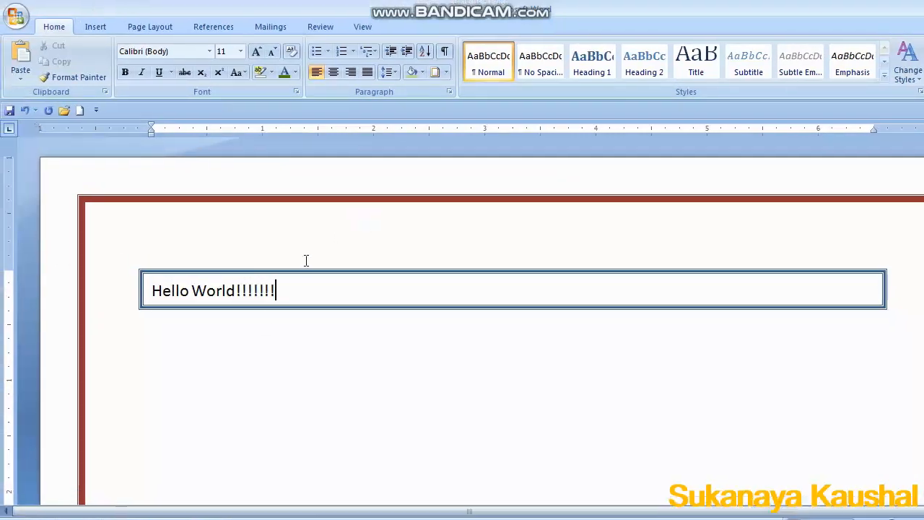
Select the Hello World!!!!!!! text and remove its paragraph border.
drag(303, 282, 136, 275)
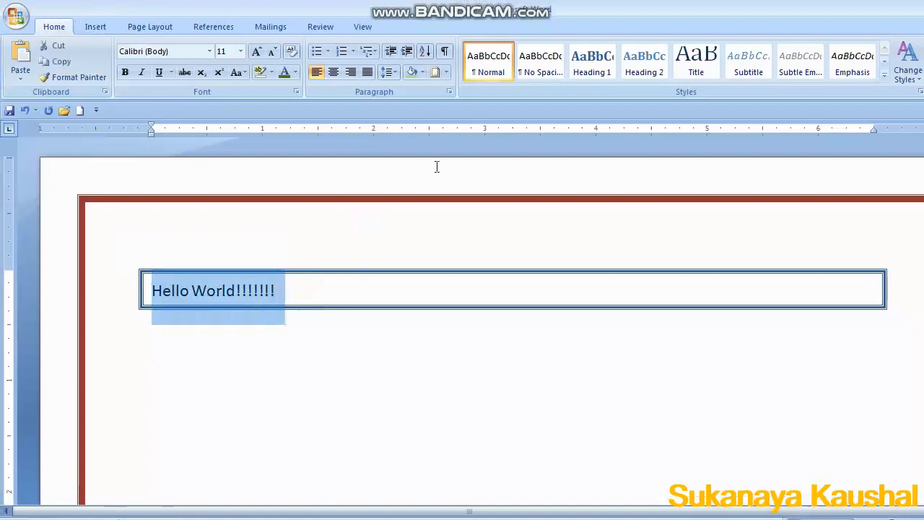
click(426, 67)
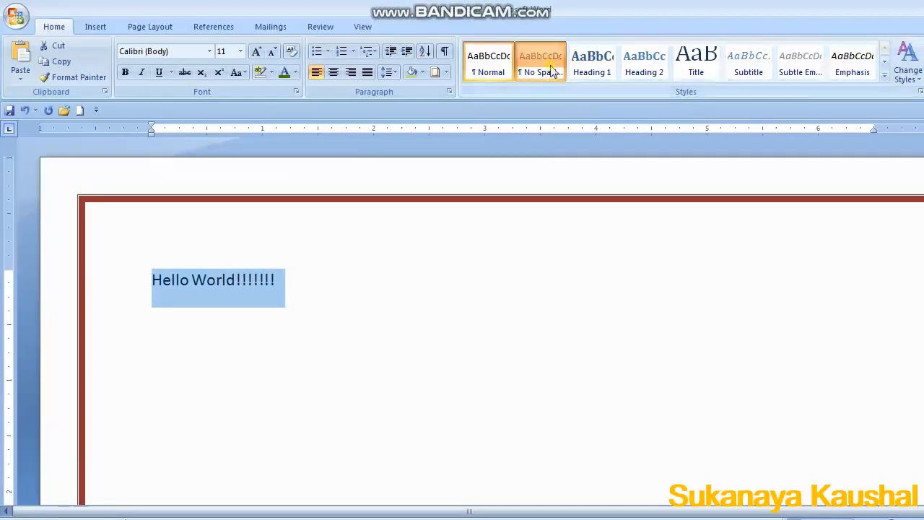
Try several quick styles on the Hello World!!!!!!! text, ending with Heading 6.
click(552, 26)
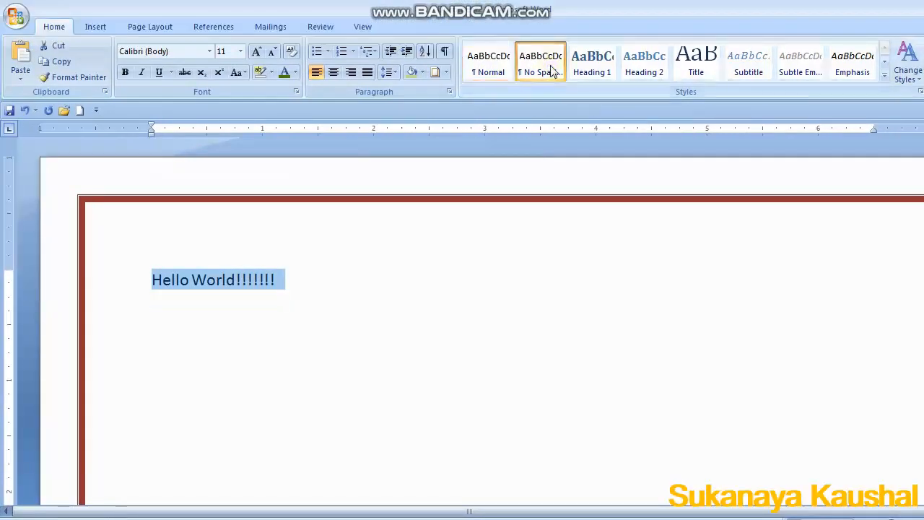
click(591, 78)
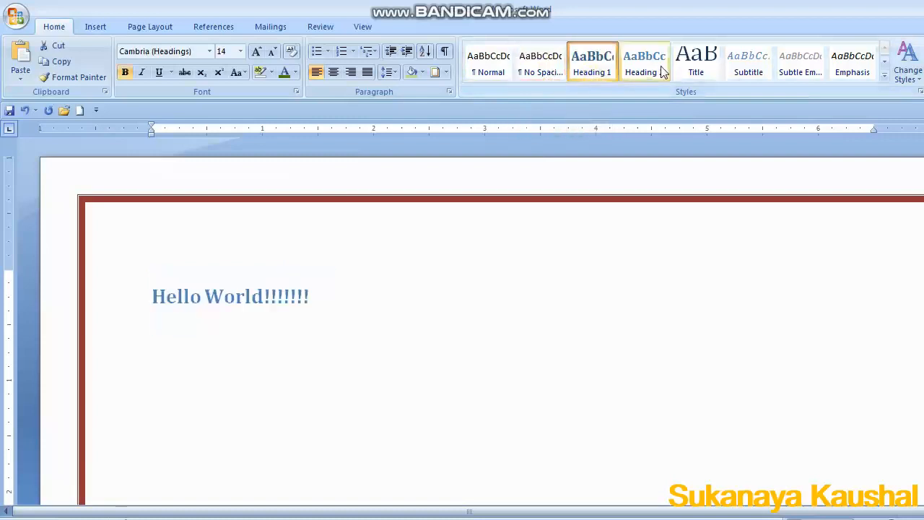
click(652, 70)
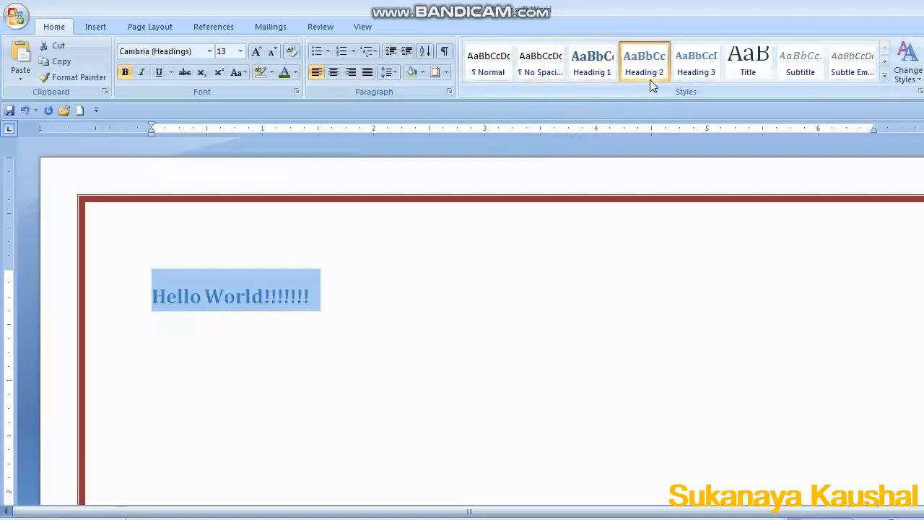
click(693, 77)
click(705, 75)
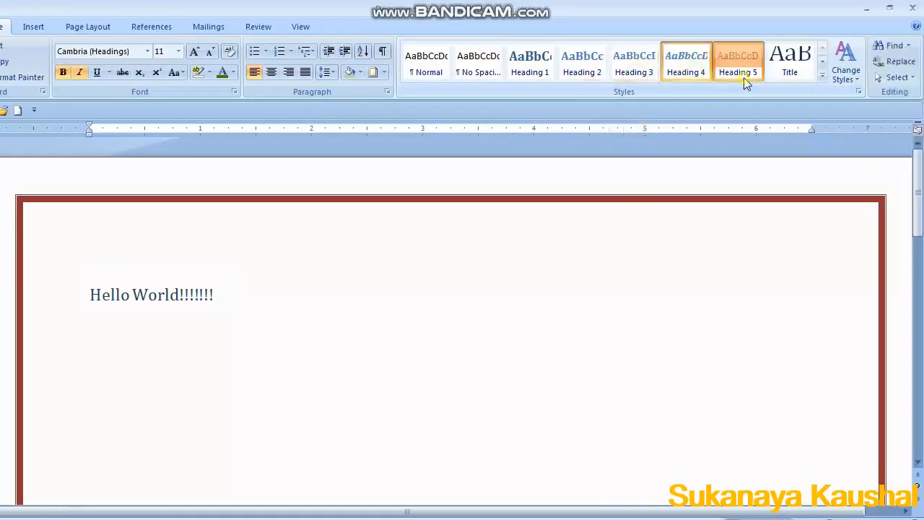
click(744, 78)
click(790, 72)
click(822, 75)
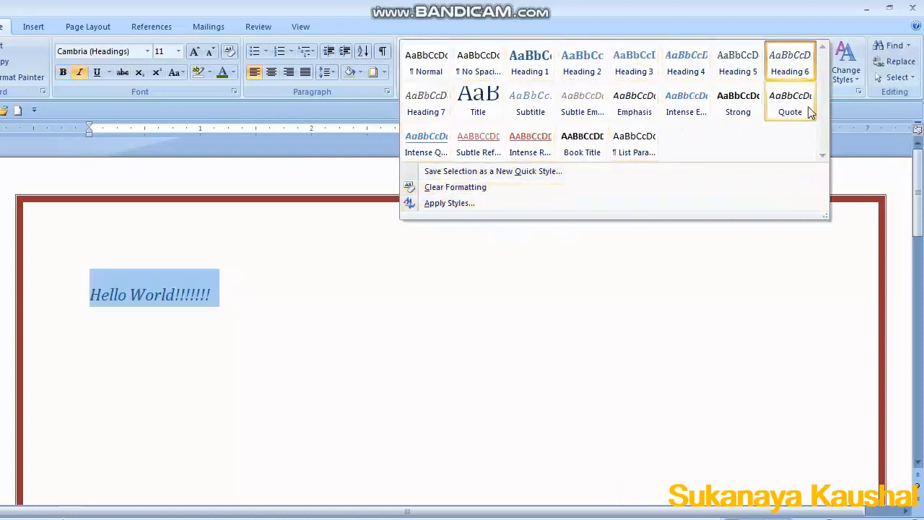
Change the document's style set to Simple.
click(853, 72)
mouse_move(848, 95)
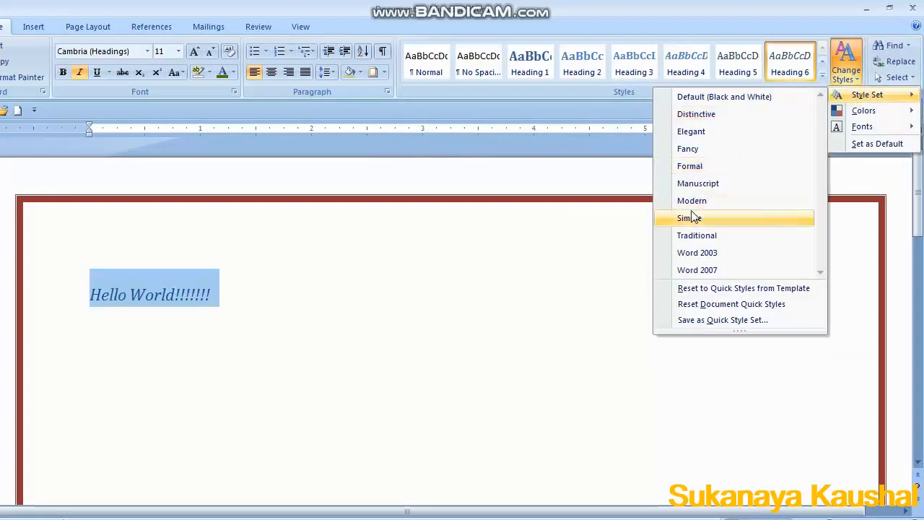
click(689, 218)
Change the theme fonts to Apex (Lucida Sans / Book Antiqua).
click(844, 69)
mouse_move(860, 127)
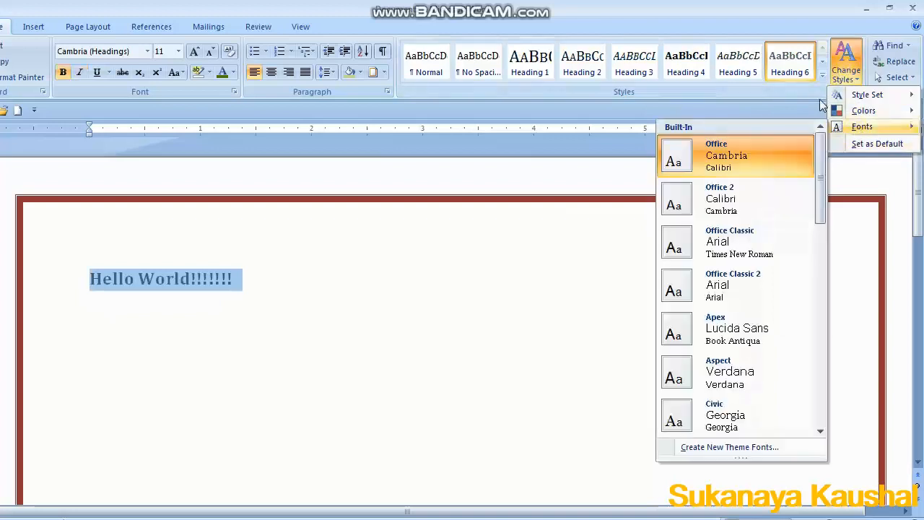
click(701, 328)
Change the theme colours, trying Solstice and settling on Civic, then deselect the text.
click(847, 70)
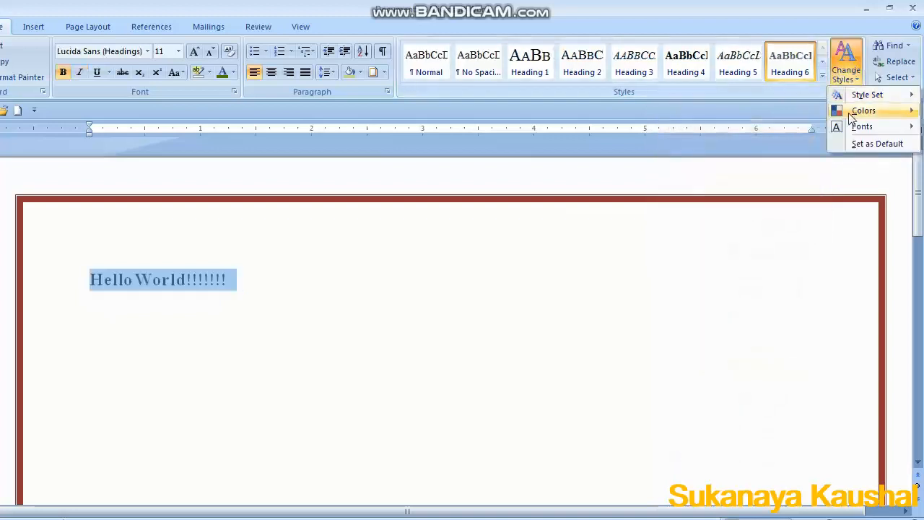
click(717, 354)
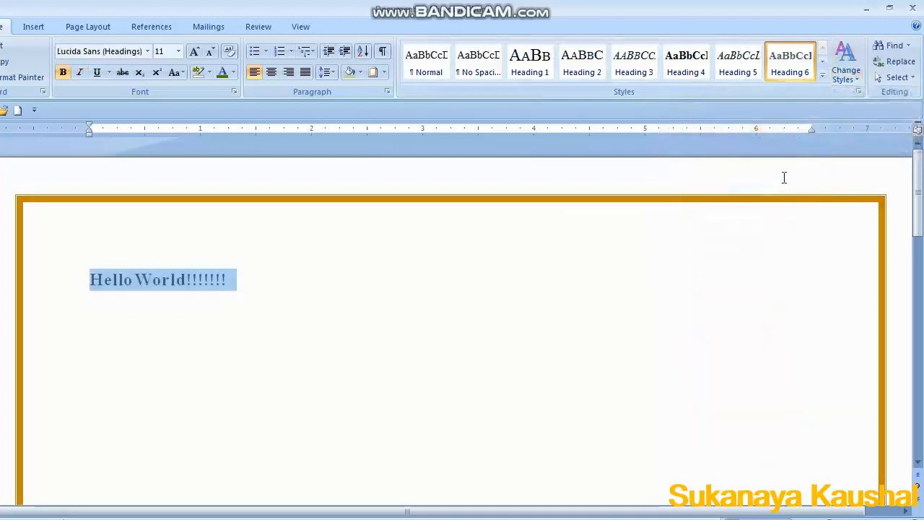
click(847, 69)
mouse_move(859, 111)
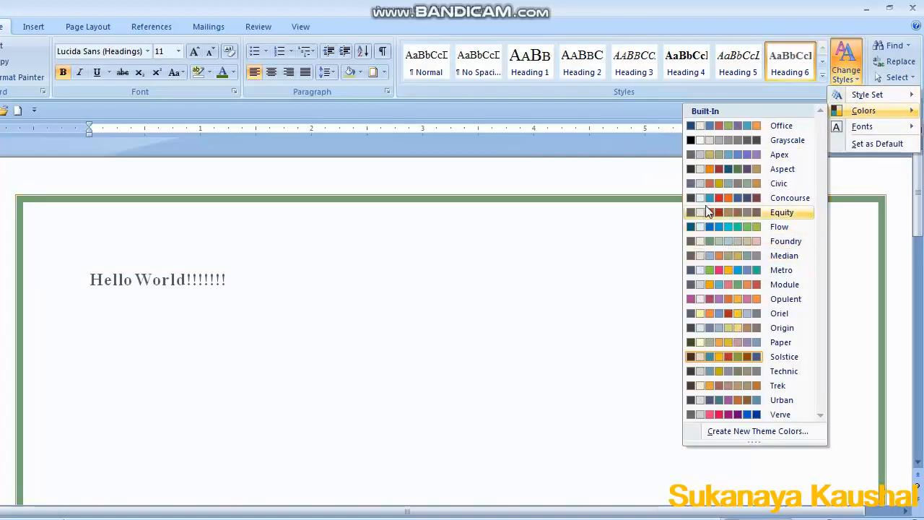
click(723, 187)
click(340, 373)
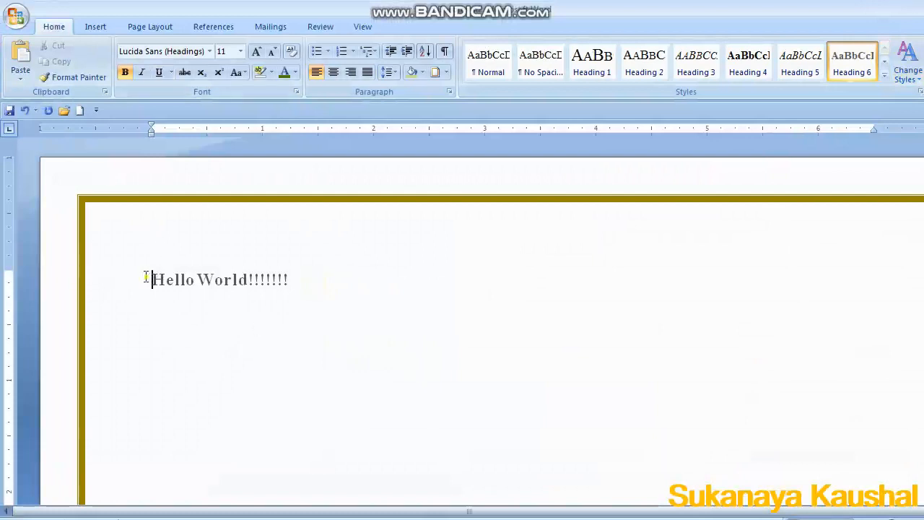
Copy the Hello World!!!!!!! line and paste it seven times on new lines below.
drag(145, 278, 334, 270)
key(ctrl+c)
click(325, 281)
key(Return)
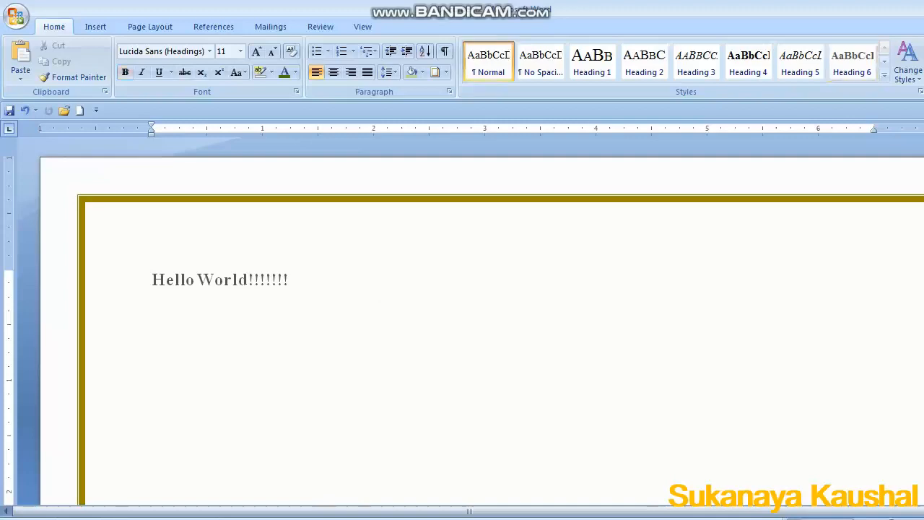
key(ctrl+v)
key(ctrl+v)
key(ctrl+v)
key(ctrl+v)
key(ctrl+v)
key(ctrl+v)
key(ctrl+v)
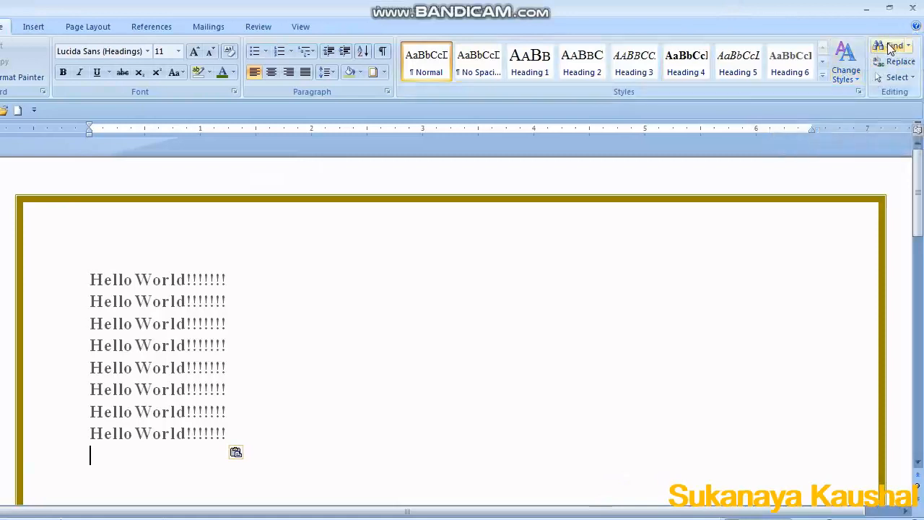
Use Find to step through each occurrence of Hello in the document.
click(891, 48)
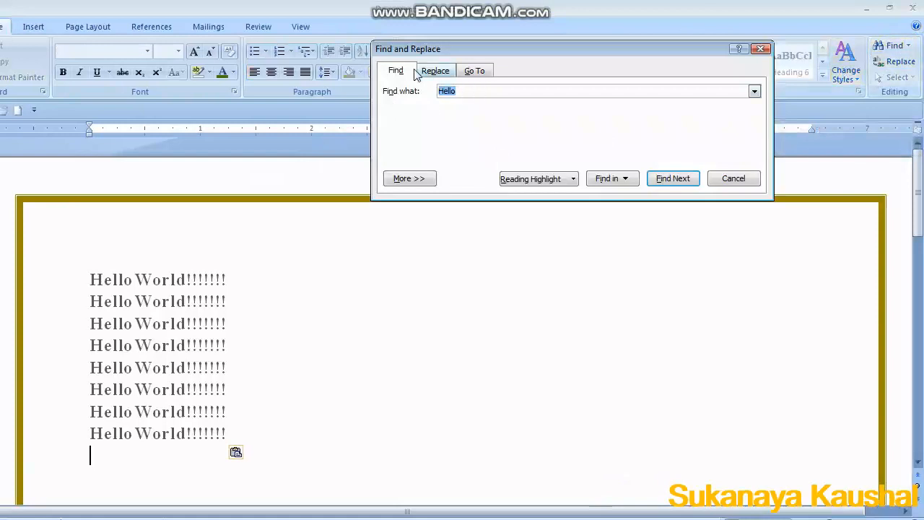
click(688, 183)
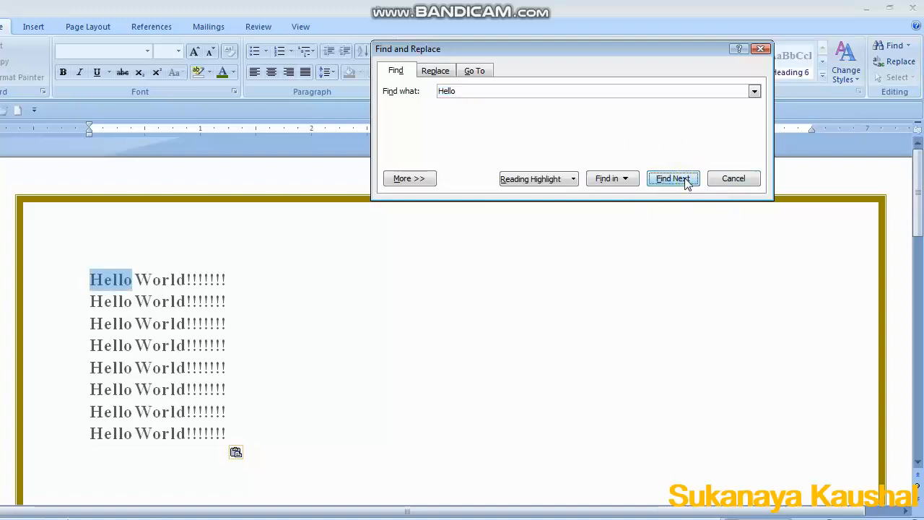
click(686, 182)
click(686, 183)
click(684, 182)
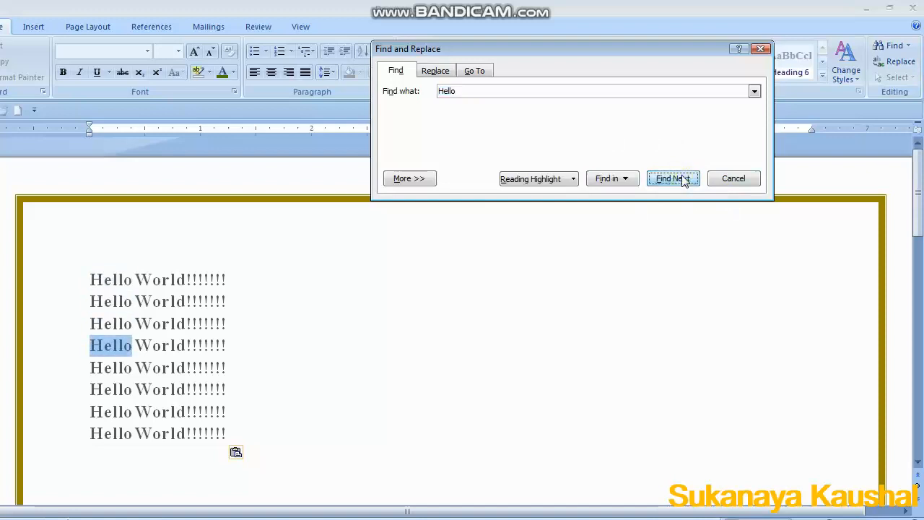
click(684, 180)
click(684, 181)
click(684, 181)
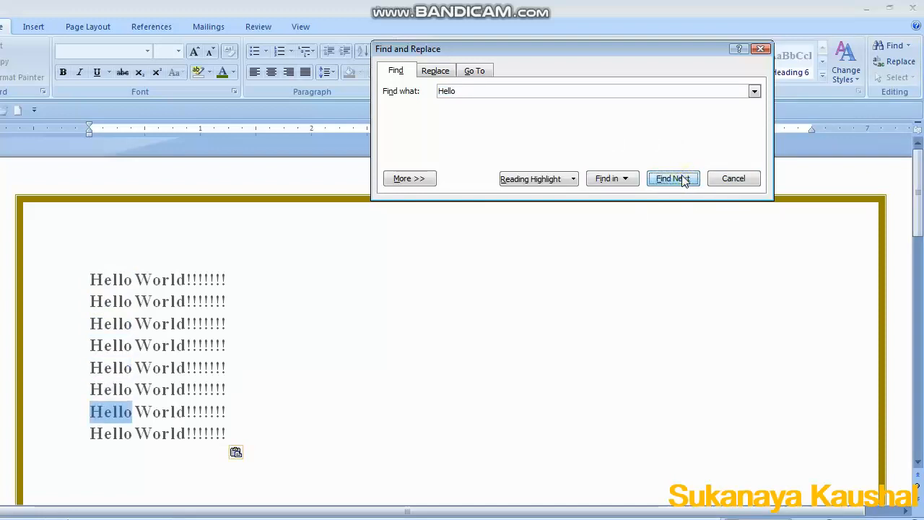
click(684, 180)
click(684, 181)
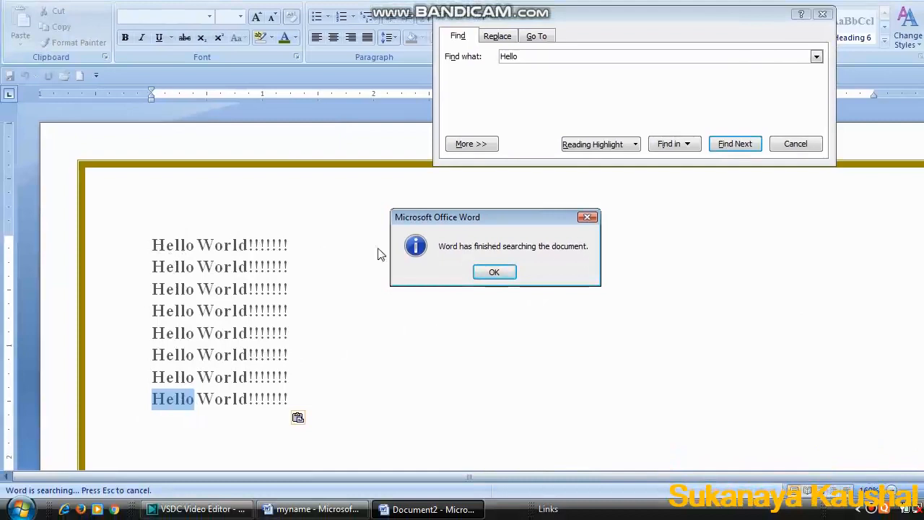
click(494, 273)
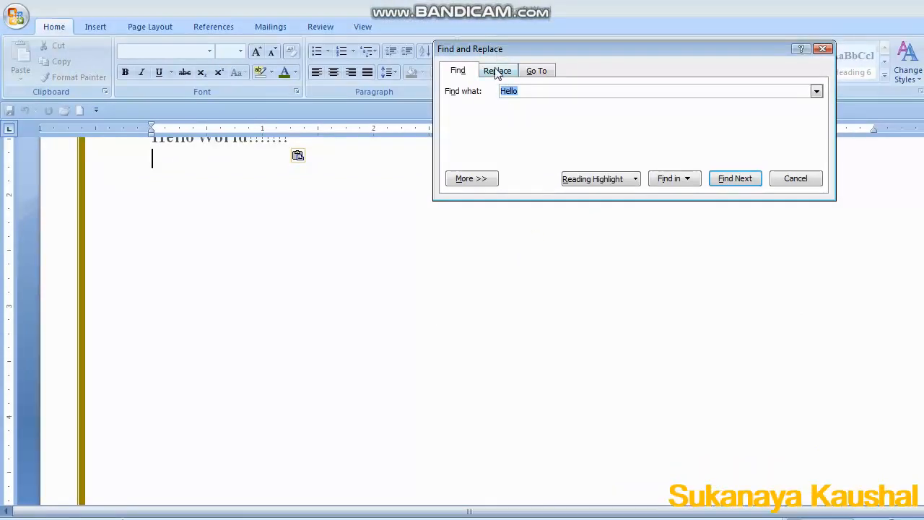
Replace Hello with good Afternoon, first one occurrence singly, then all remaining occurrences.
click(496, 71)
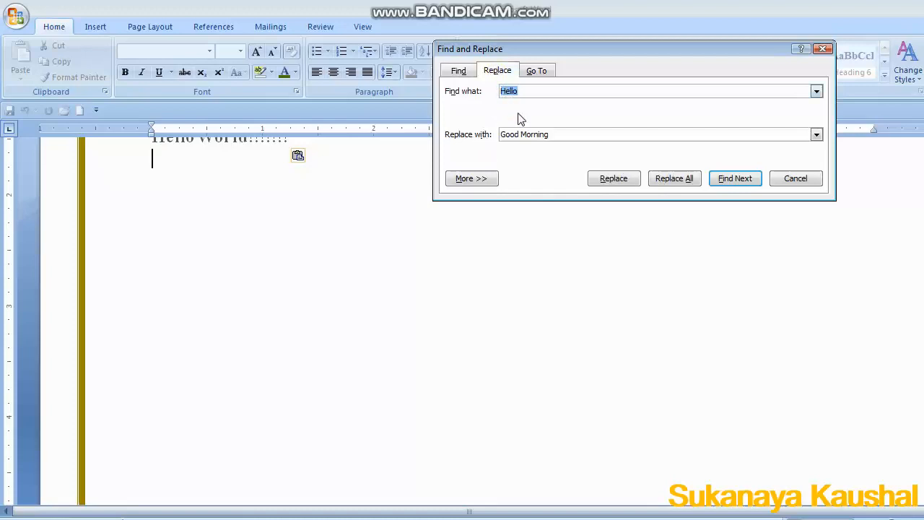
drag(922, 260, 923, 188)
click(495, 133)
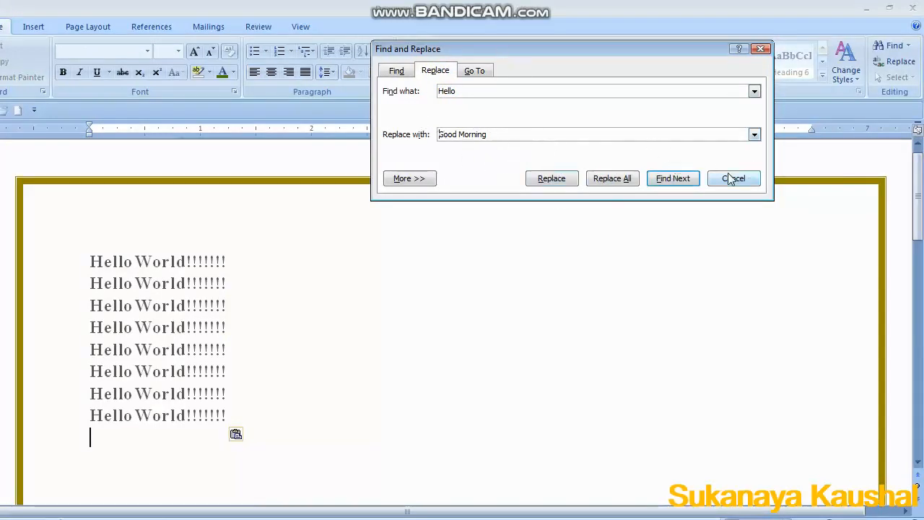
drag(510, 137, 404, 124)
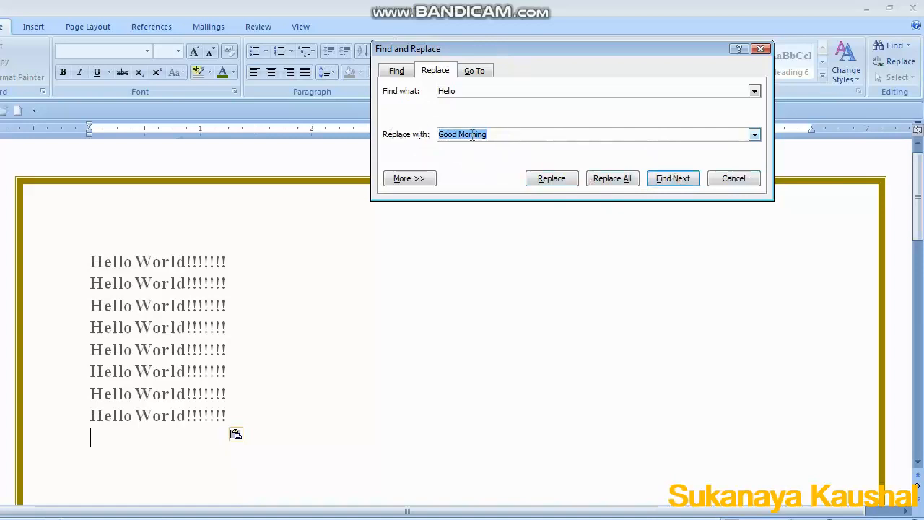
text(good)
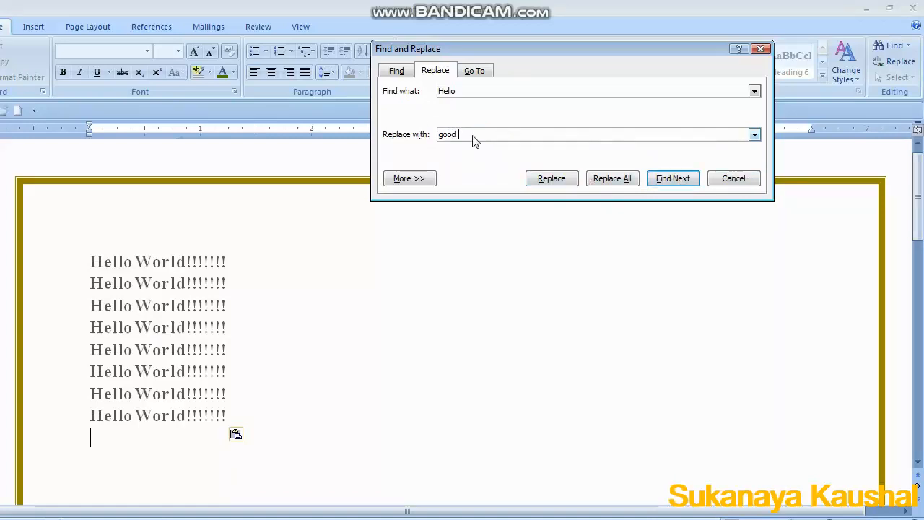
text( Afternoon)
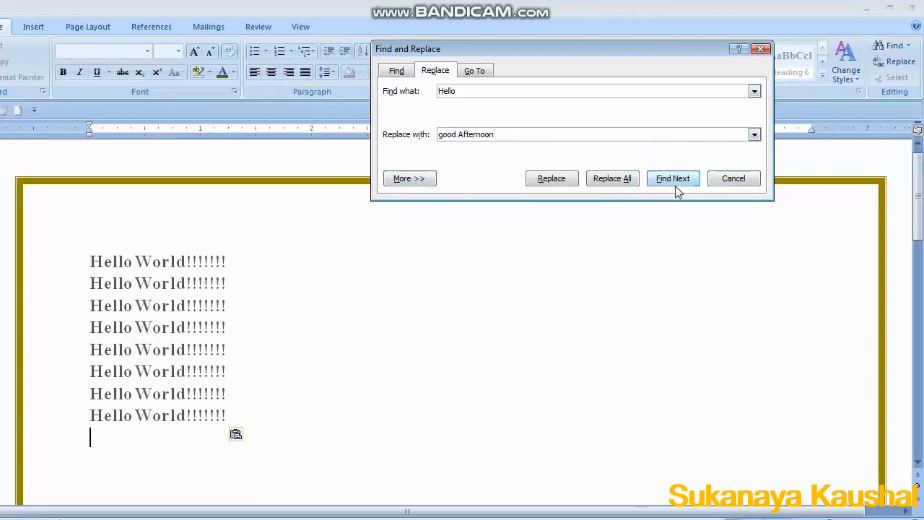
click(543, 182)
click(550, 178)
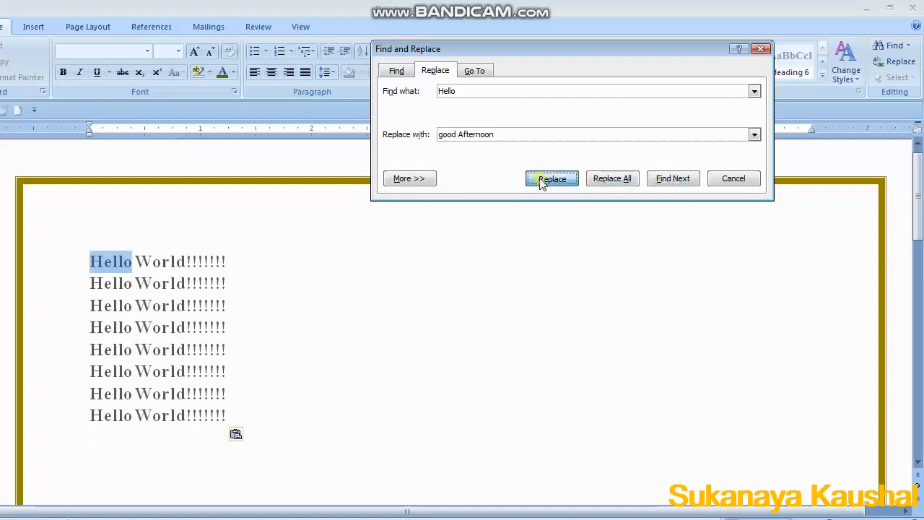
click(626, 183)
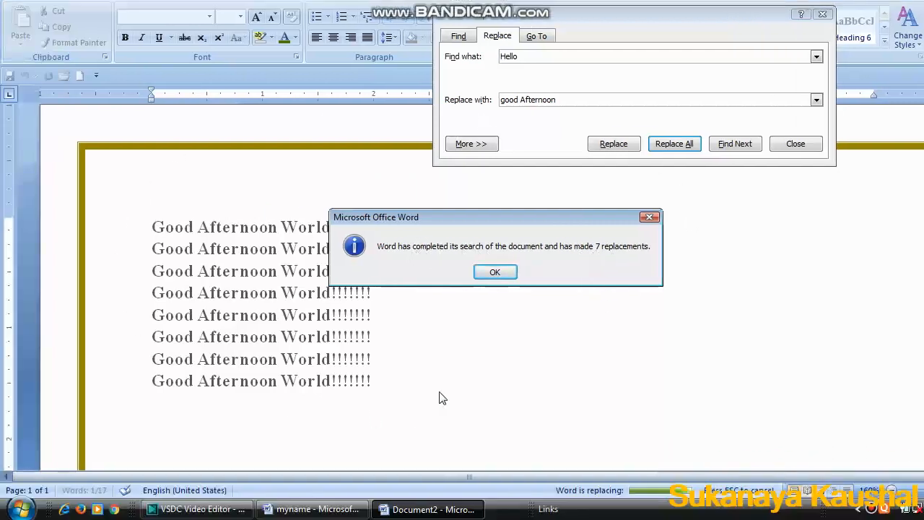
click(506, 273)
Use Go To to jump to page 1, then enter page 2.
click(540, 36)
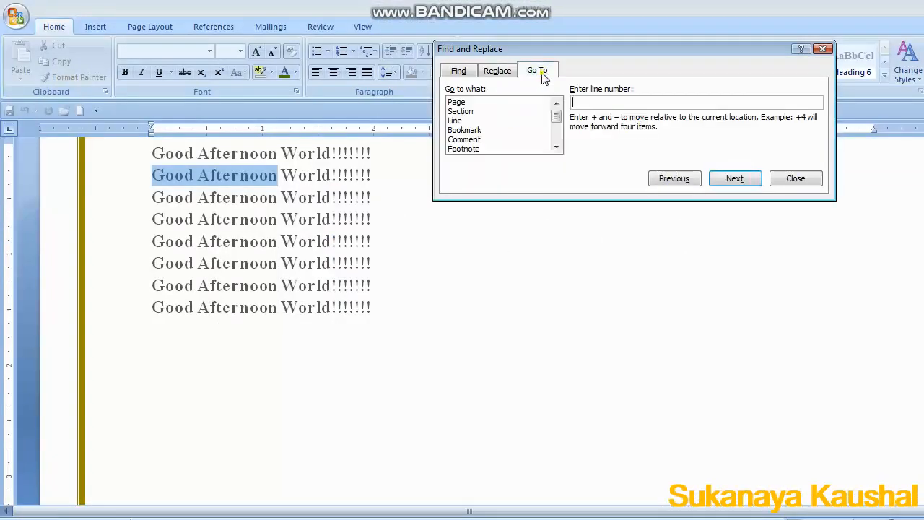
click(485, 102)
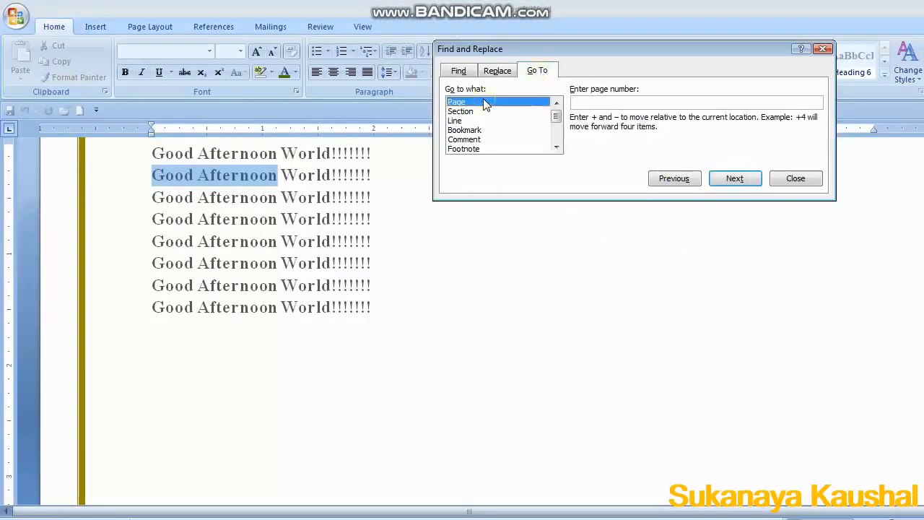
click(596, 104)
text(1)
key(Return)
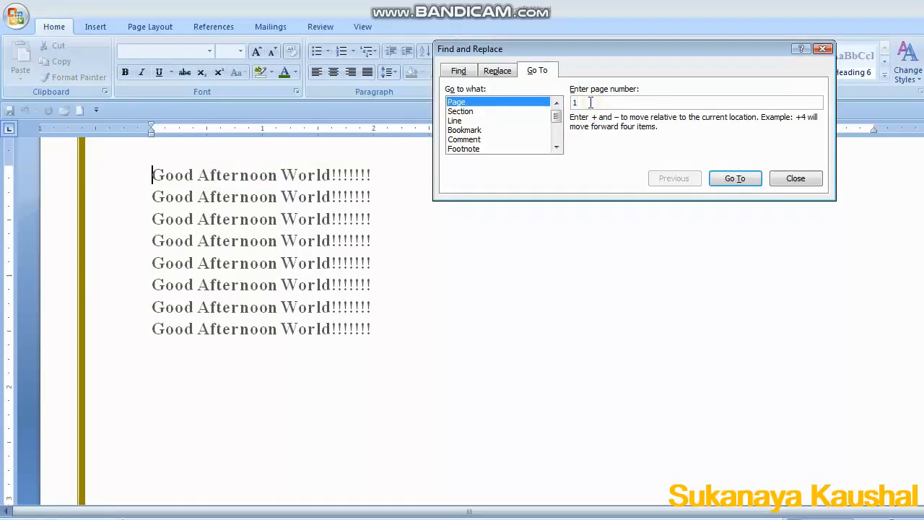
key(BackSpace)
text(2)
Use Go To to jump to section 1 and then section 2.
click(497, 113)
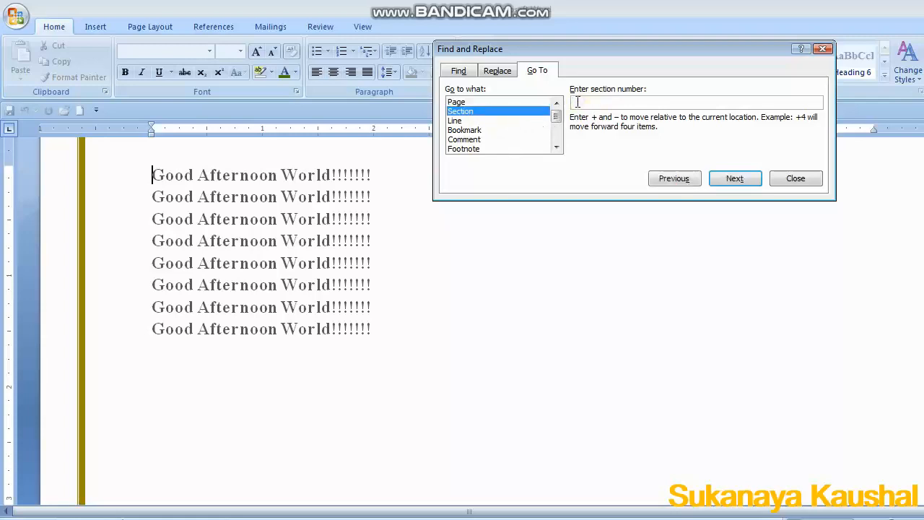
text(1)
click(735, 179)
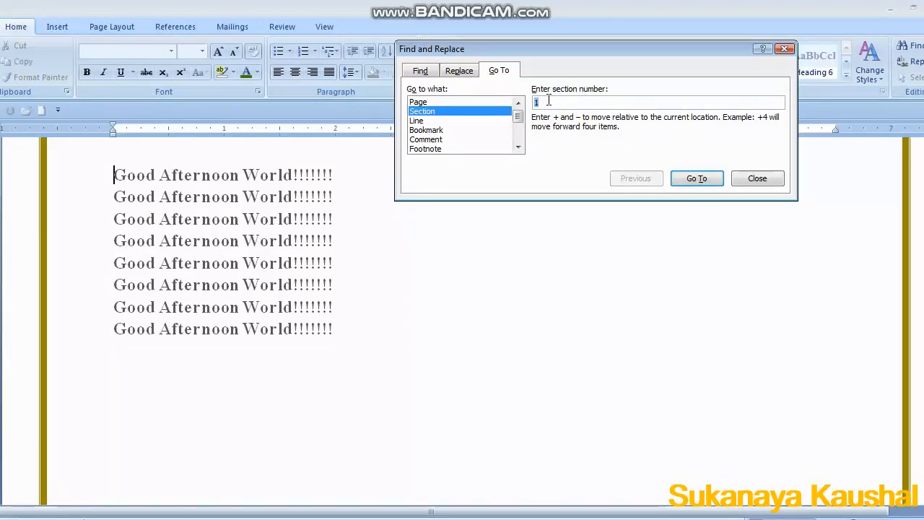
text(2)
click(697, 178)
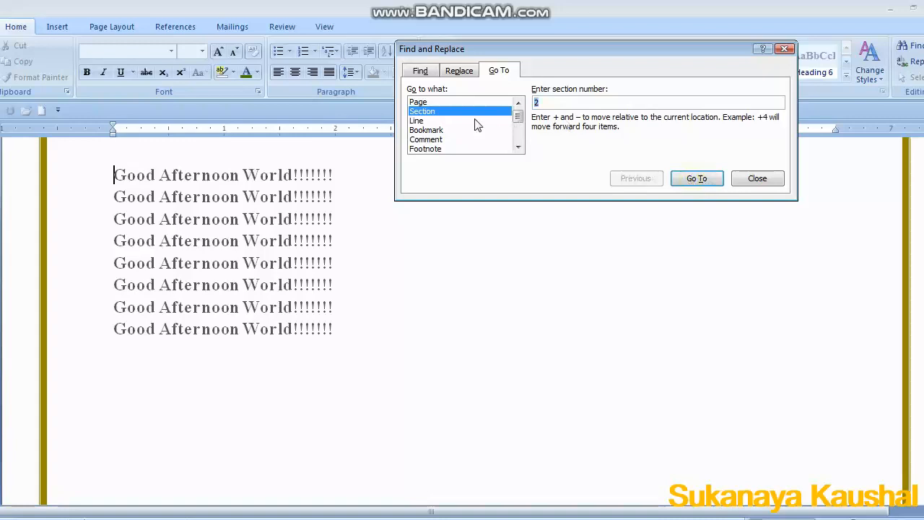
Use Go To to jump to line 3, then browse the Bookmark and Comment targets.
click(433, 120)
text(3)
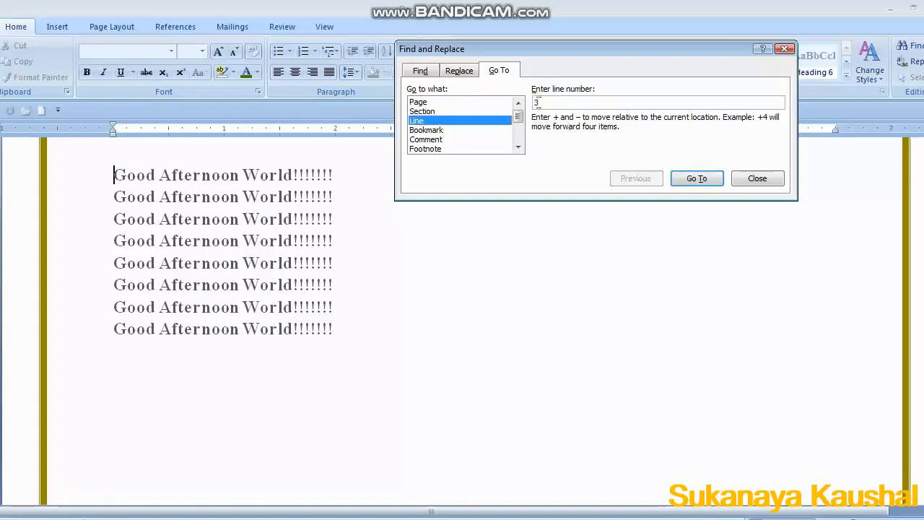
key(Return)
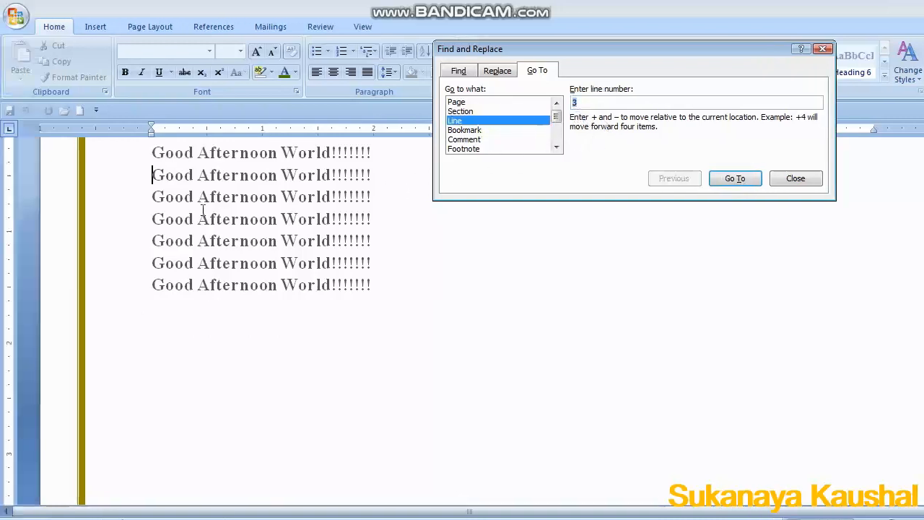
drag(918, 229, 918, 202)
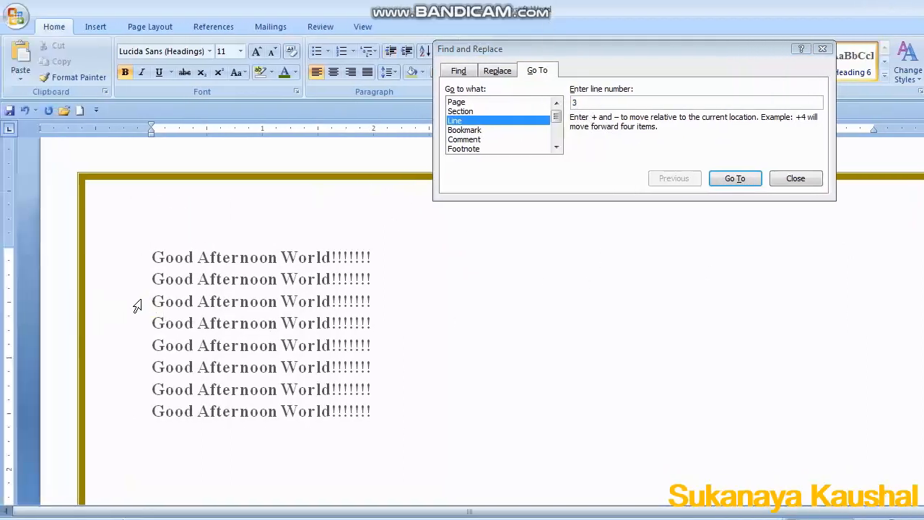
click(497, 130)
click(488, 141)
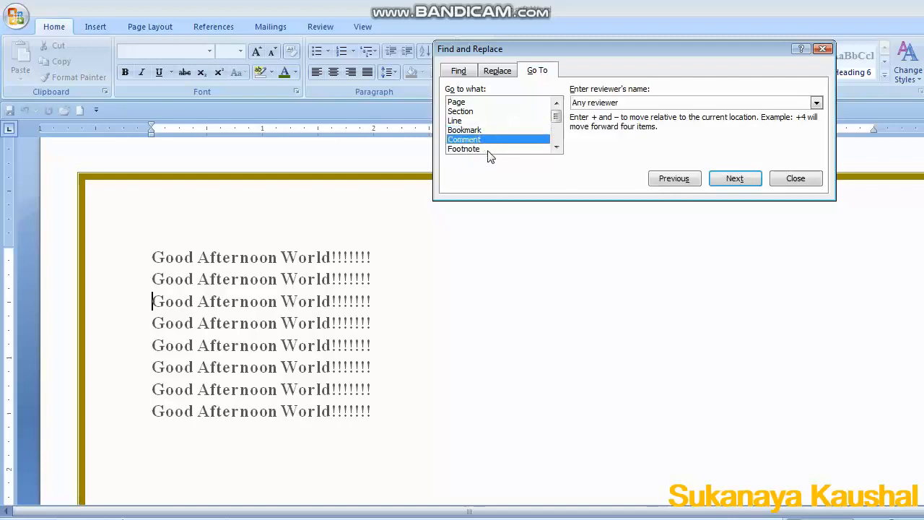
Use Go To to browse to the next Footnote, then close the Find and Replace dialog.
click(488, 150)
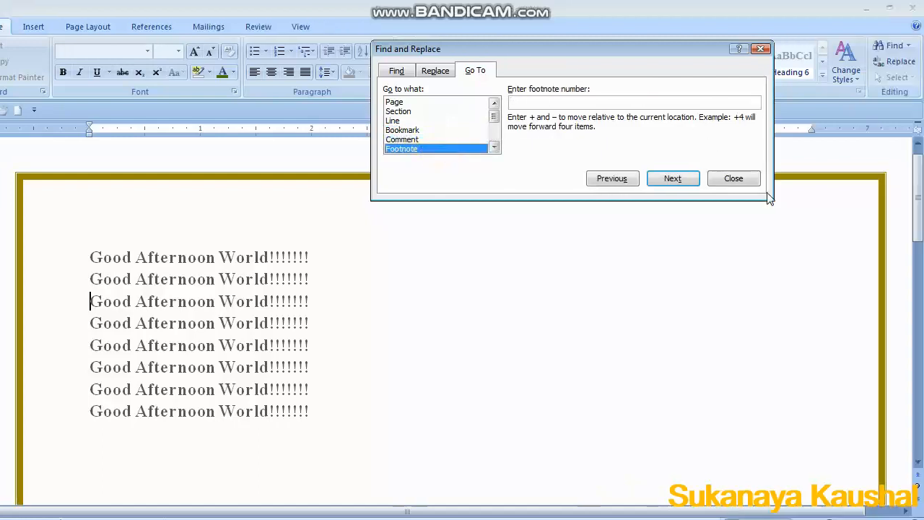
click(683, 181)
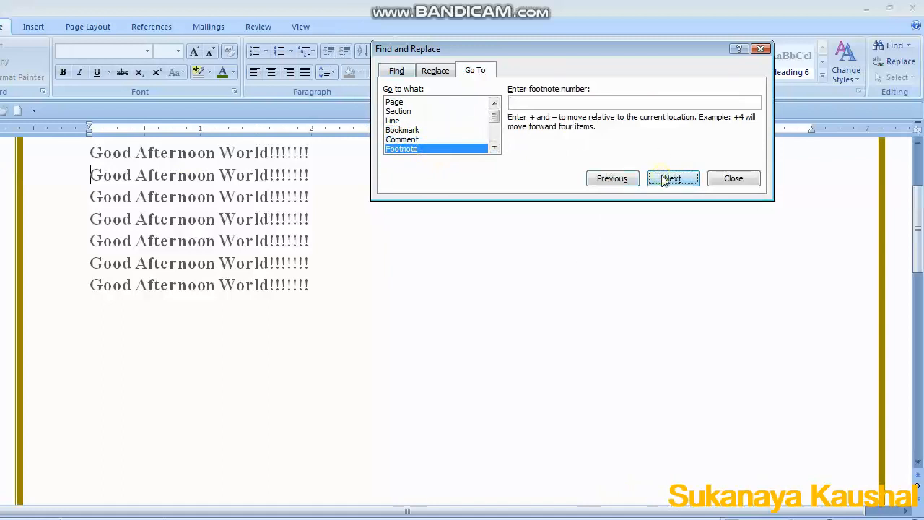
click(759, 48)
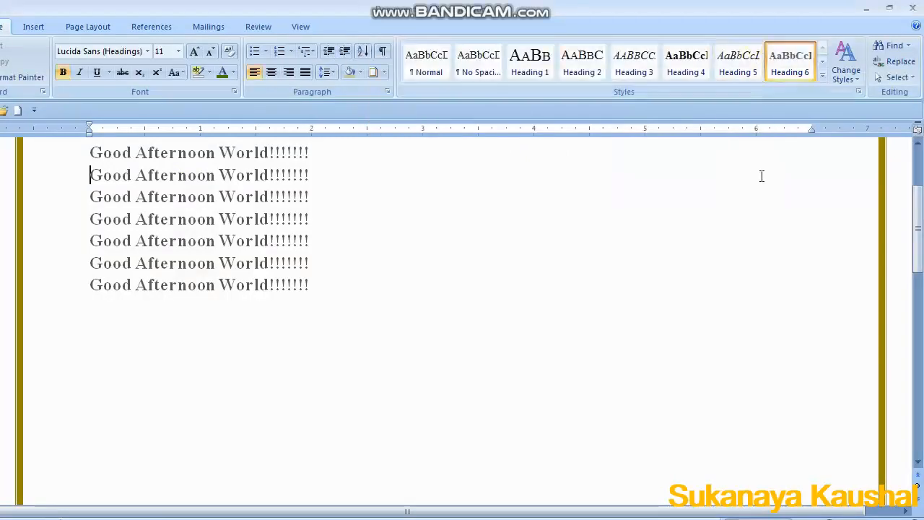
Select all the document text with the Select command, then deselect it.
click(893, 78)
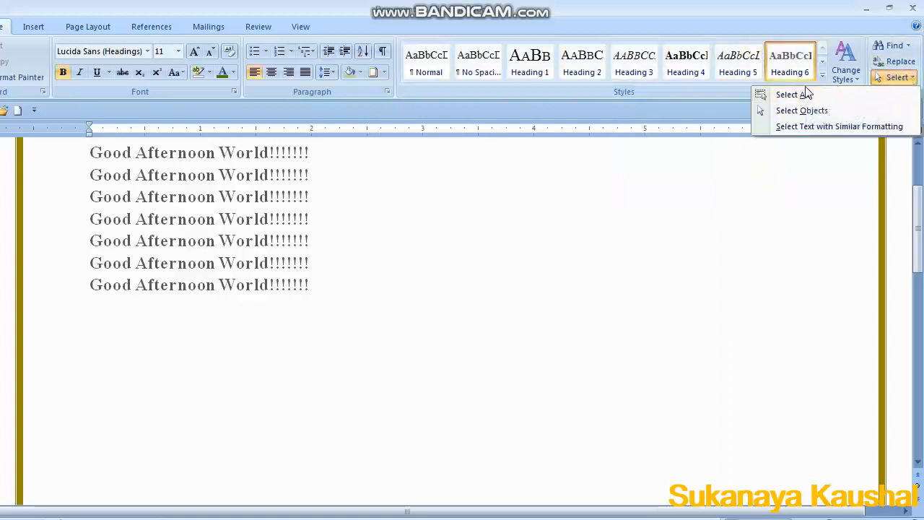
click(807, 94)
click(895, 77)
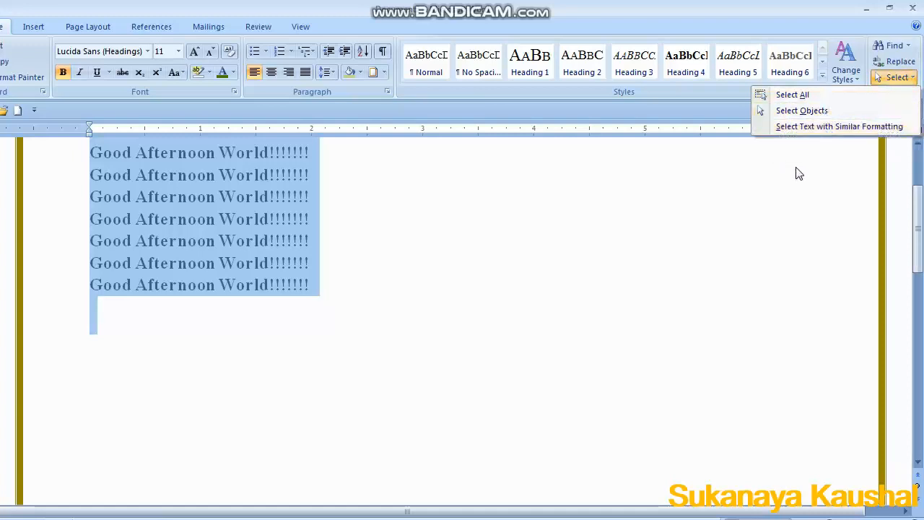
click(518, 249)
click(239, 241)
click(443, 296)
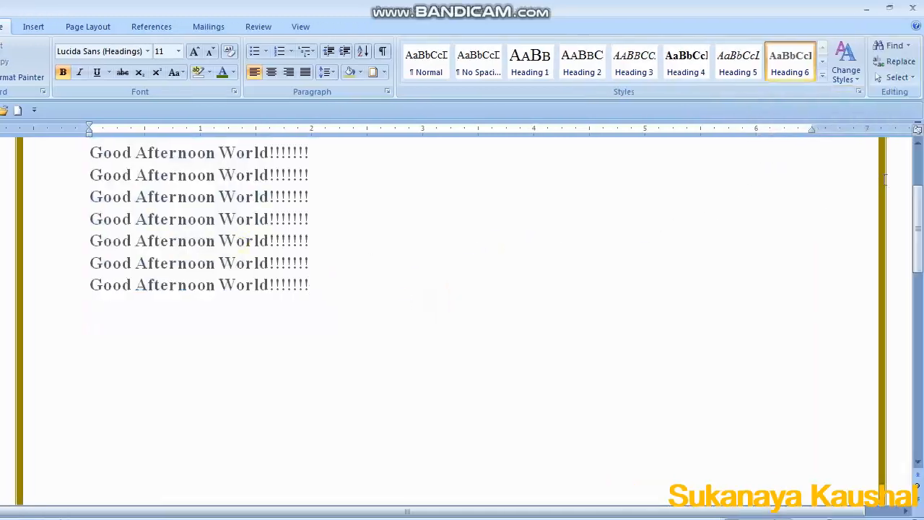
Select the first Good Afternoon World line, then select several following lines by dragging, and deselect.
drag(918, 246, 919, 224)
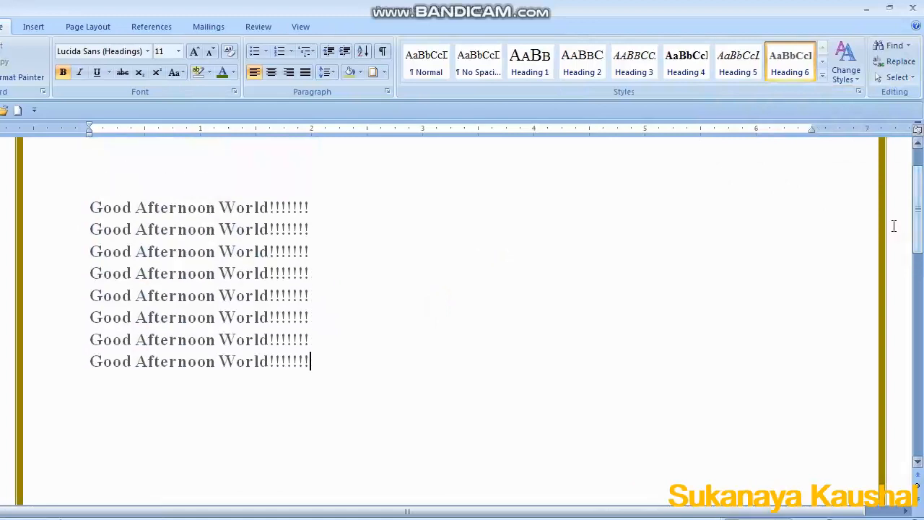
click(88, 208)
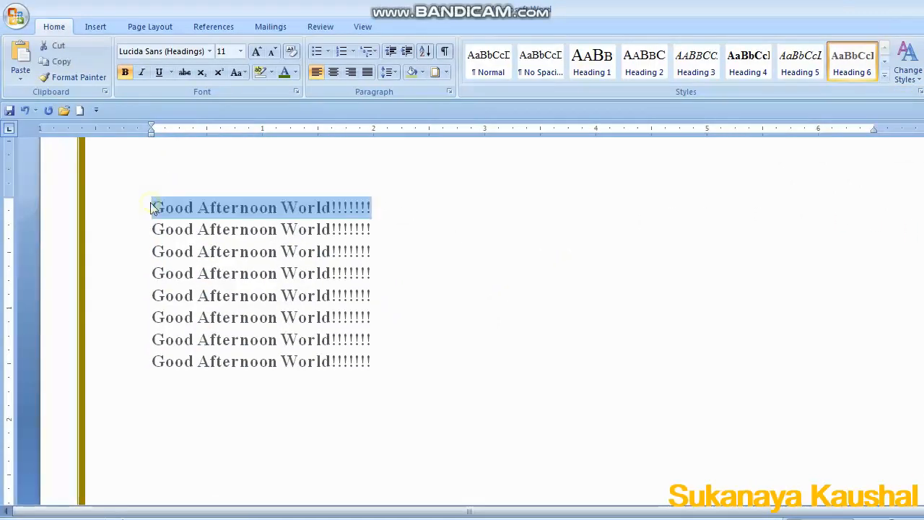
drag(156, 233, 372, 279)
click(543, 331)
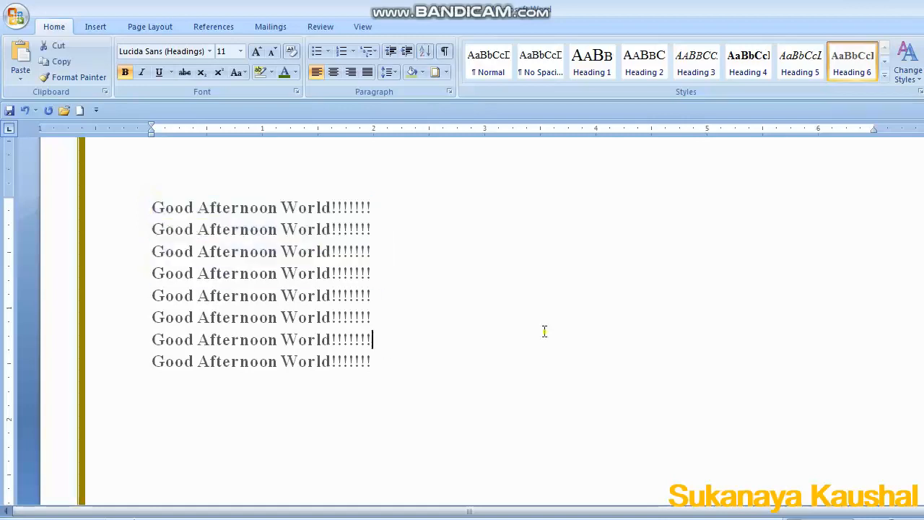
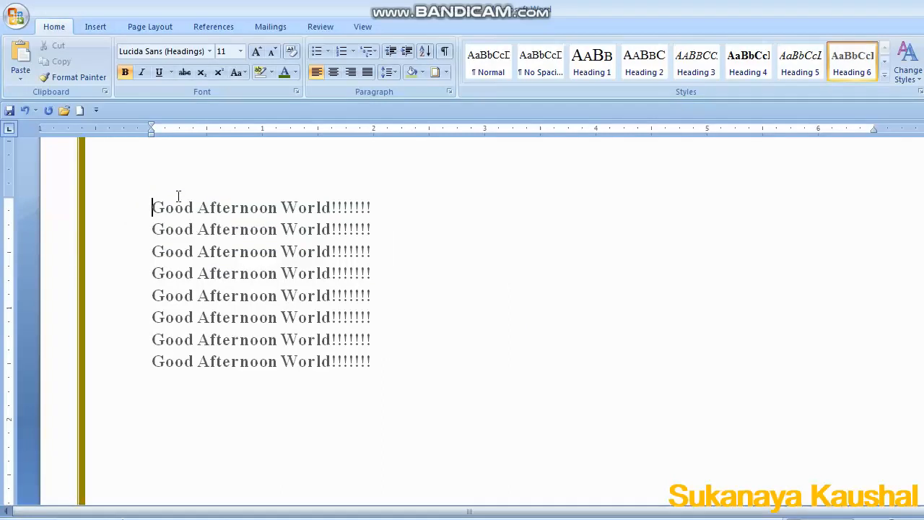
Extend and shrink a keyboard selection character by character along the first Good Afternoon World line.
key(shift+Right)
key(shift+Right)
key(shift+Right)
key(shift+Right)
key(shift+Right)
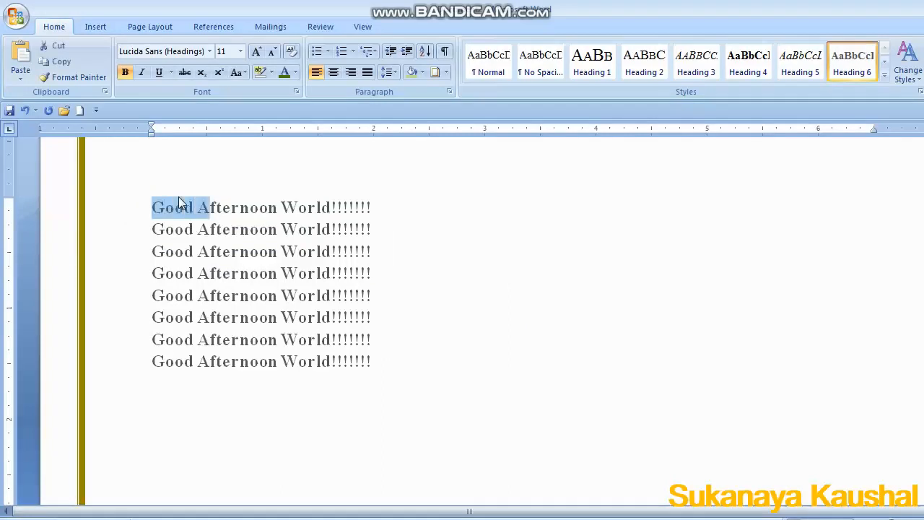
key(shift+Right)
key(shift+Right)
key(shift+Right)
key(shift+Right)
key(shift+Right)
key(shift+Right)
key(shift+Right)
key(shift+Right)
key(shift+Right)
key(shift+Right)
key(shift+Right)
key(shift+Right)
key(shift+Right)
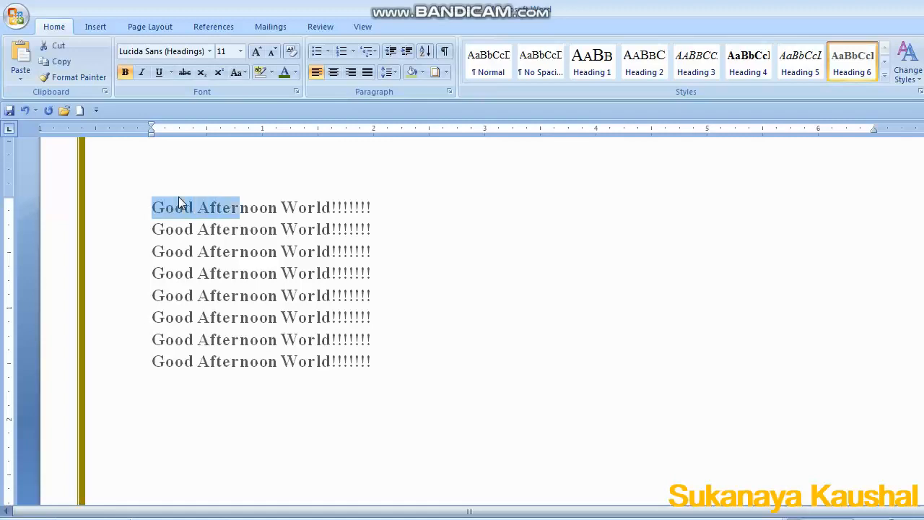
key(shift+Right)
key(shift+Right)
key(shift+Right)
key(shift+Right)
key(shift+Right)
key(shift+Right)
key(shift+Right)
key(shift+Right)
key(shift+Right)
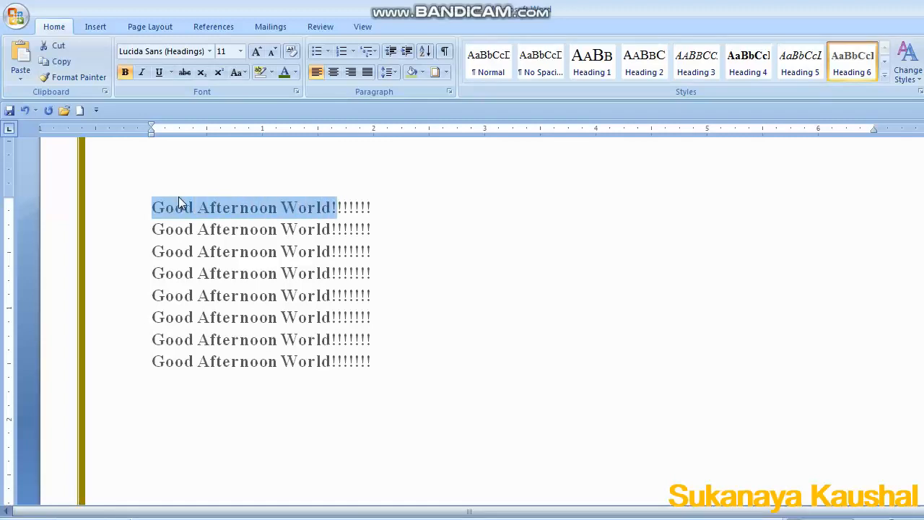
key(shift+Left)
key(shift+Left)
key(shift+Left)
key(shift+Left)
Extend the keyboard selection line by line over several lines and back up, then down again.
key(shift+Down)
key(shift+Down)
key(shift+Down)
key(shift+Down)
key(shift+Down)
key(shift+Down)
key(shift+Down)
key(shift+Up)
key(shift+Up)
key(shift+Up)
key(shift+Up)
key(shift+Up)
key(shift+Up)
key(shift+Up)
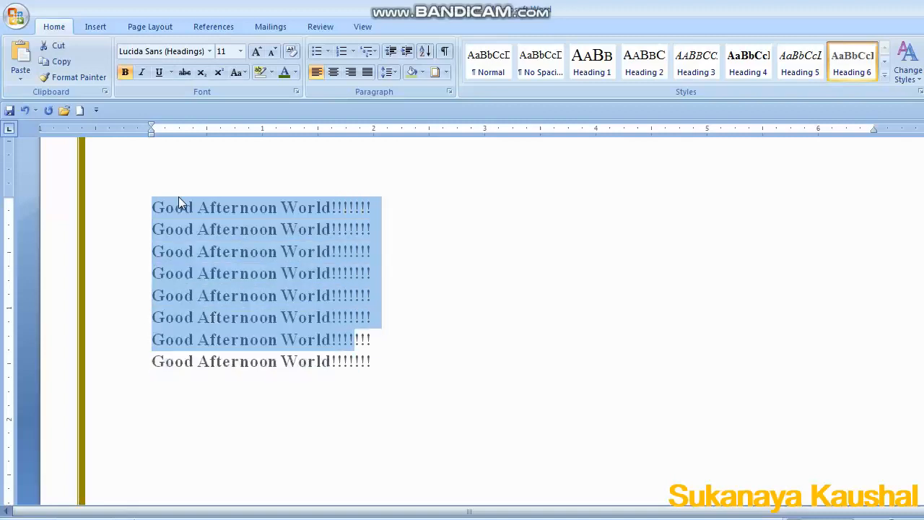
key(shift+Down)
key(shift+Down)
key(shift+Down)
key(shift+Down)
key(shift+Down)
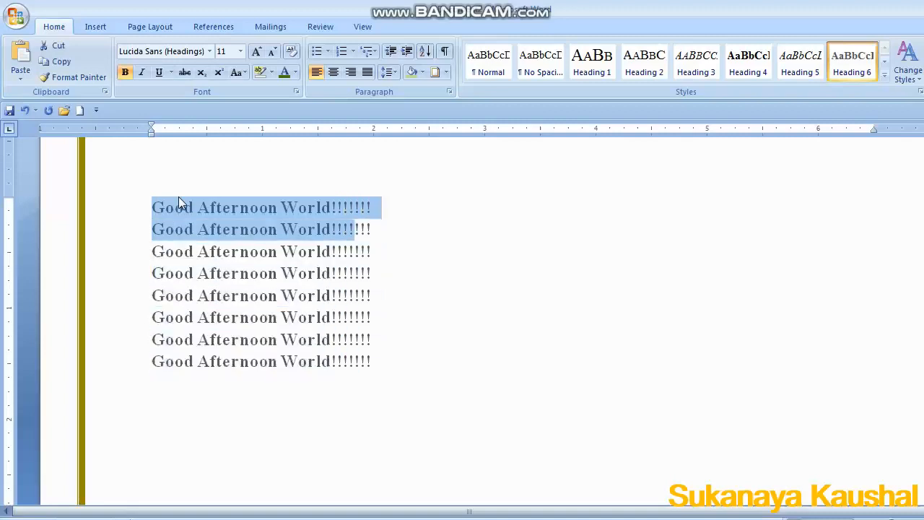
key(shift+Right)
key(shift+Right)
key(shift+Right)
key(shift+Right)
key(shift+Right)
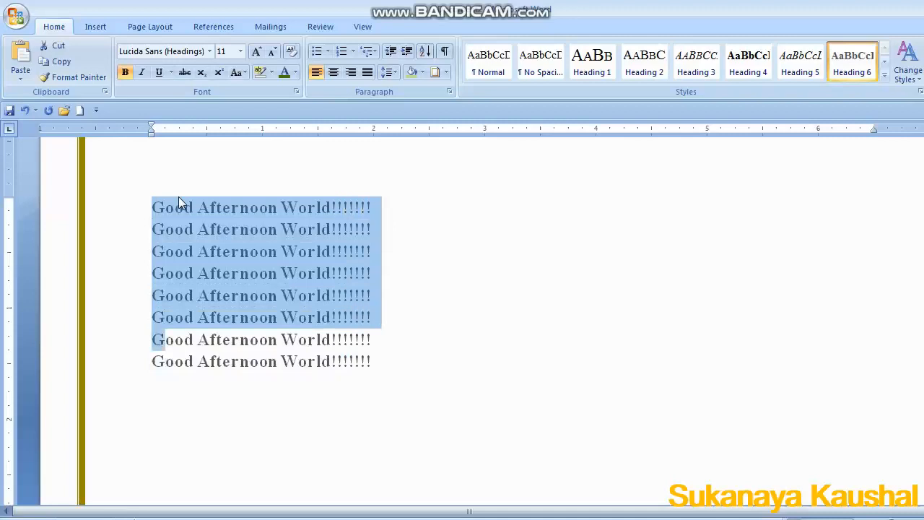
Shrink the multi-line selection character by character, then deselect by placing the cursor at the end of the third line.
key(shift+Left)
key(shift+Left)
key(shift+Left)
key(shift+Left)
key(shift+Left)
key(shift+Left)
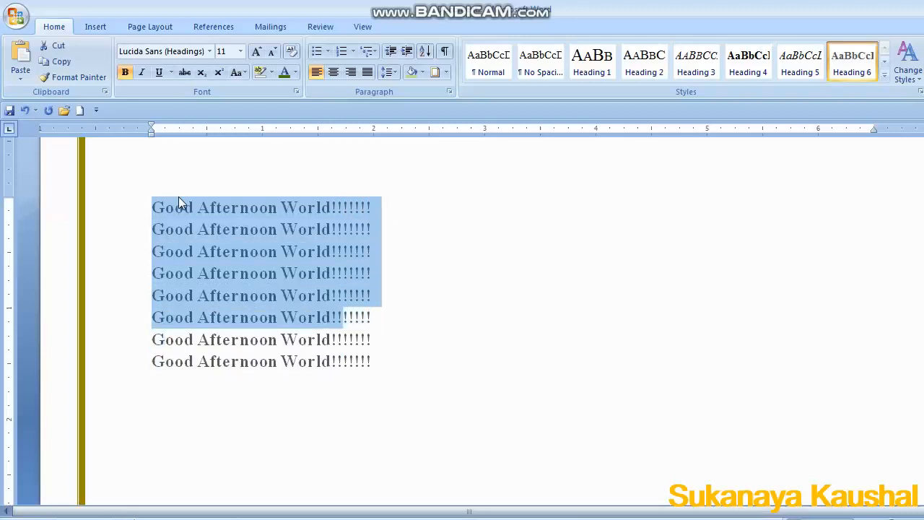
key(shift+Left)
key(shift+Left)
key(shift+Left)
key(shift+Left)
key(shift+Left)
key(shift+Left)
key(shift+Left)
key(shift+Left)
key(shift+Left)
key(shift+Left)
key(shift+Left)
key(shift+Left)
key(shift+Left)
key(shift+Left)
key(shift+Left)
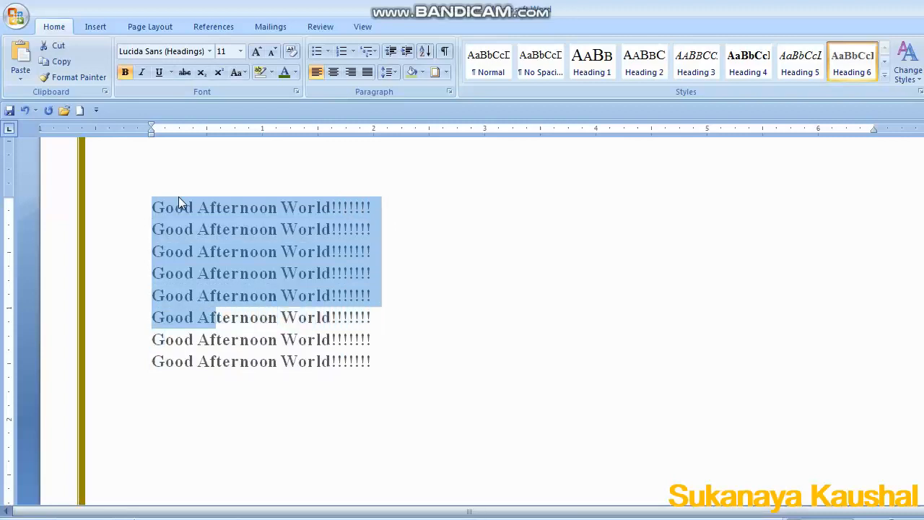
key(shift+Left)
key(shift+Left)
key(shift+Left)
key(shift+Left)
key(shift+Left)
key(shift+Left)
key(shift+Left)
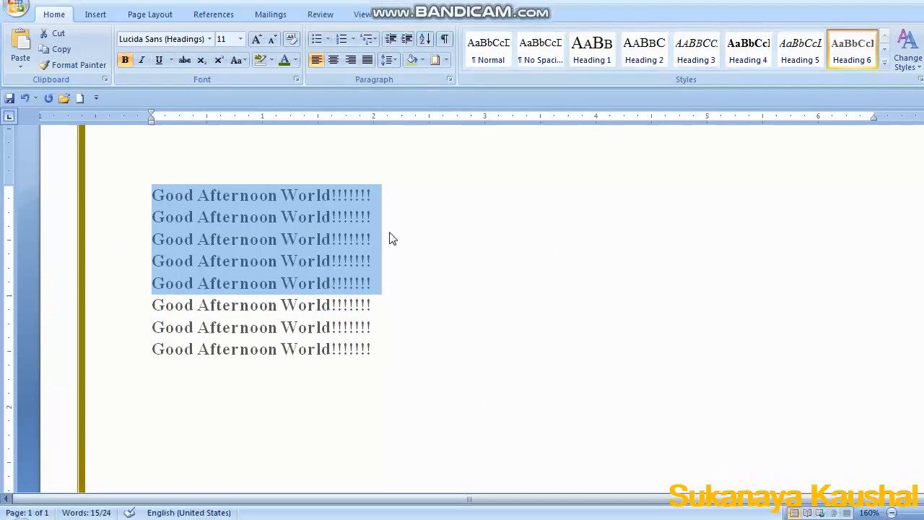
click(391, 239)
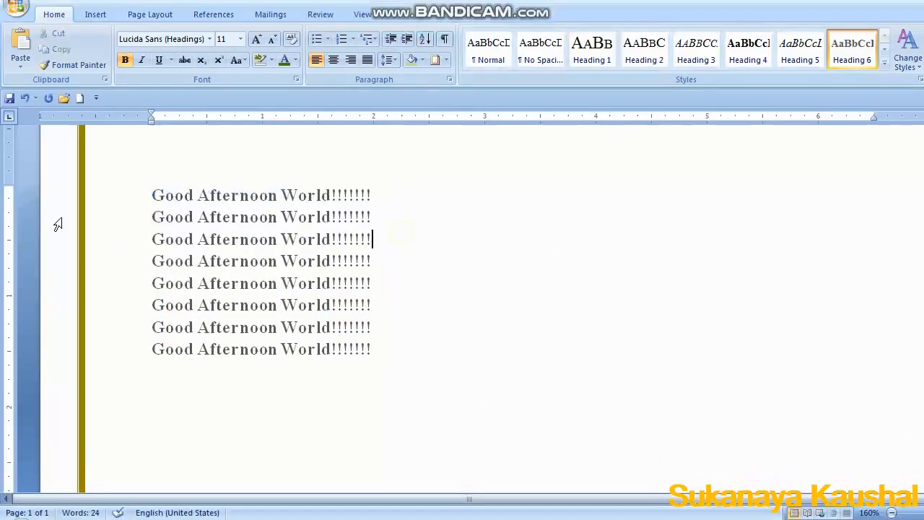
Insert a table after the third line using the table grid.
click(95, 31)
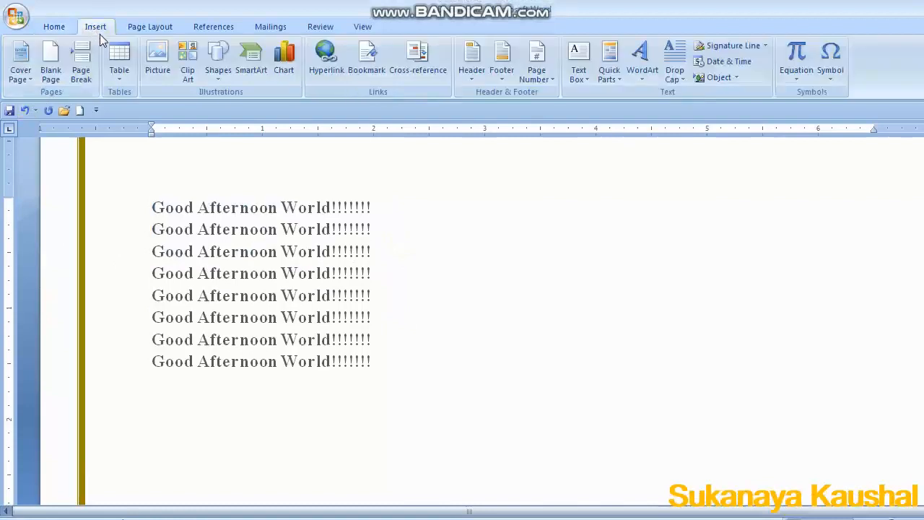
click(119, 73)
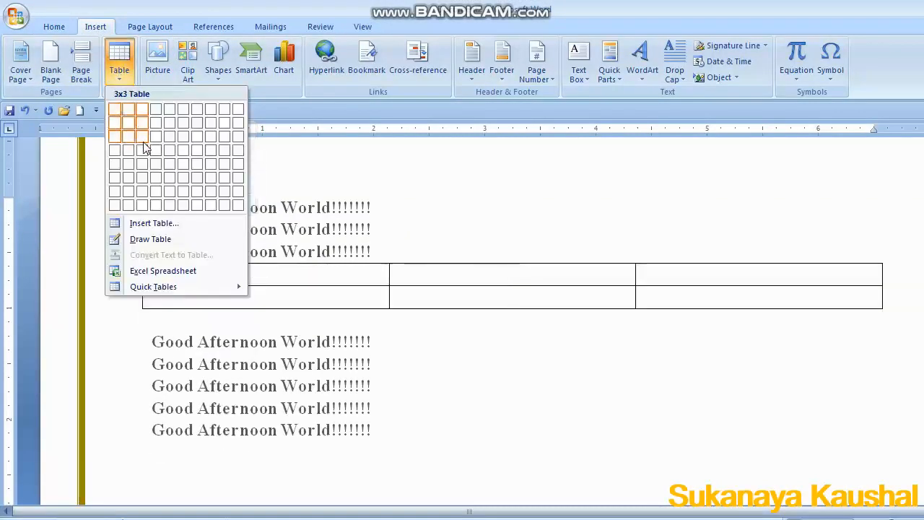
click(184, 151)
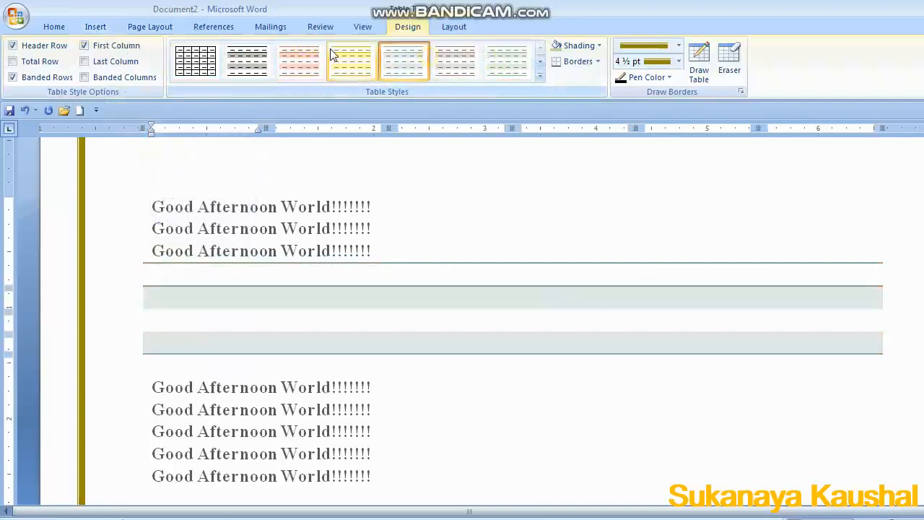
Insert a picture from a file into the document.
click(94, 27)
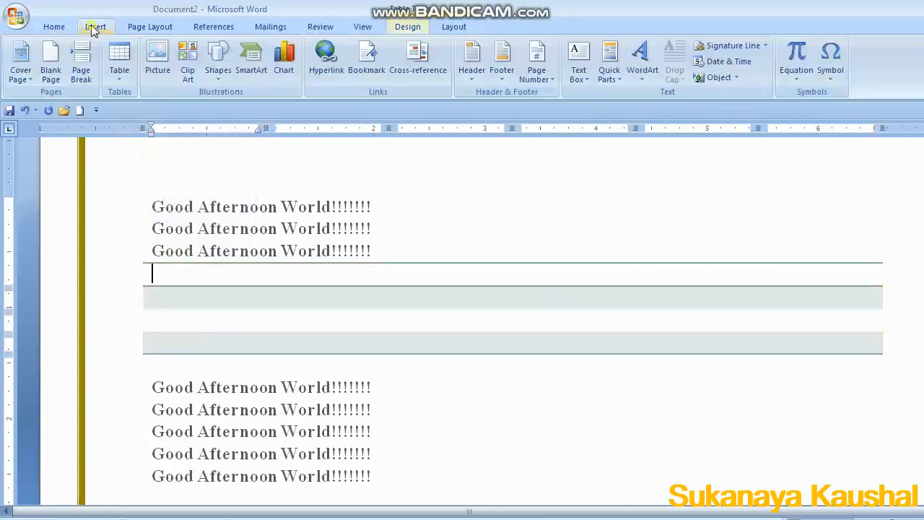
click(157, 61)
double_click(298, 138)
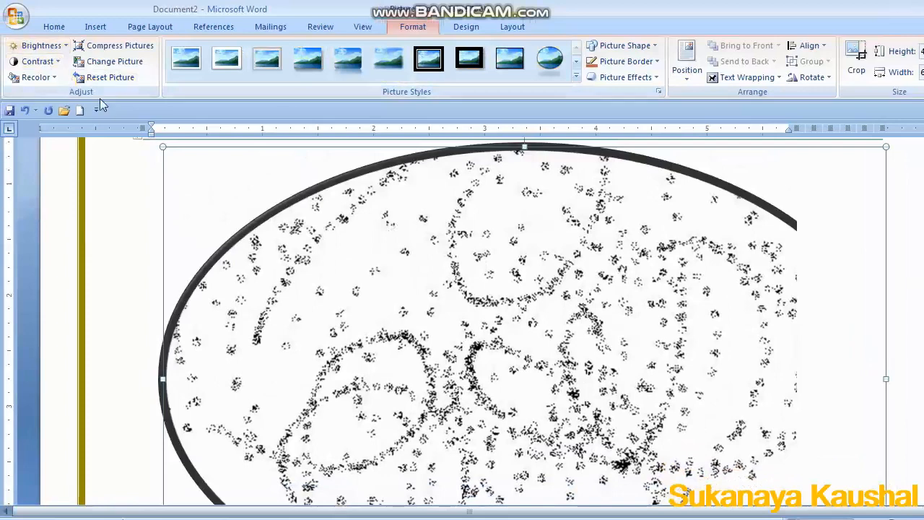
Insert the house-by-the-lake clip art image and apply a picture style to it.
click(90, 27)
click(189, 52)
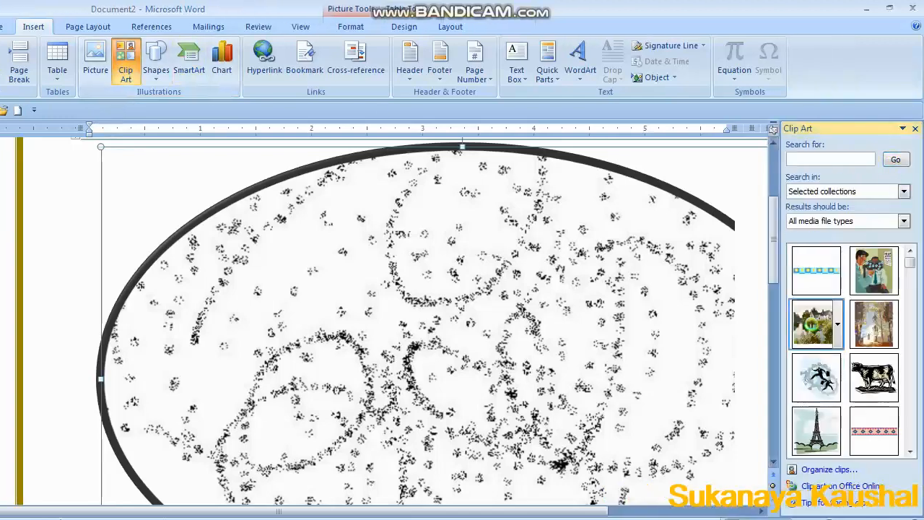
click(830, 324)
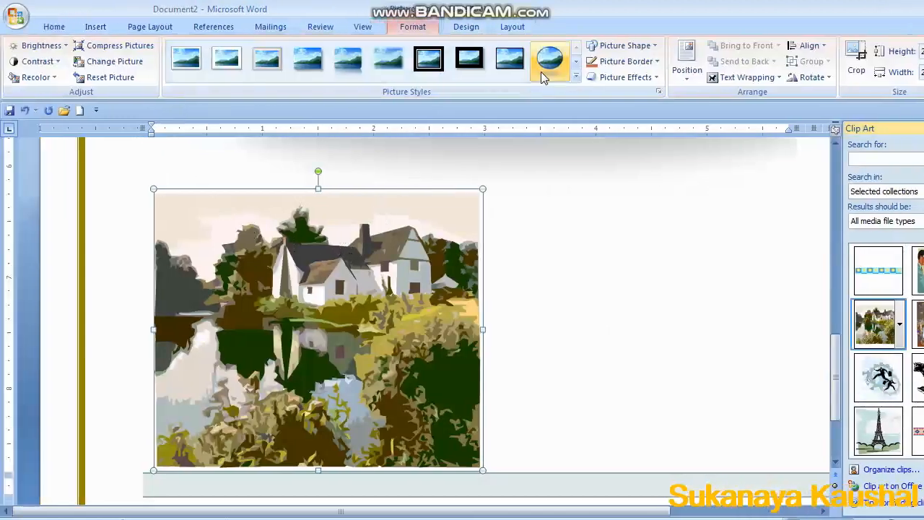
click(485, 67)
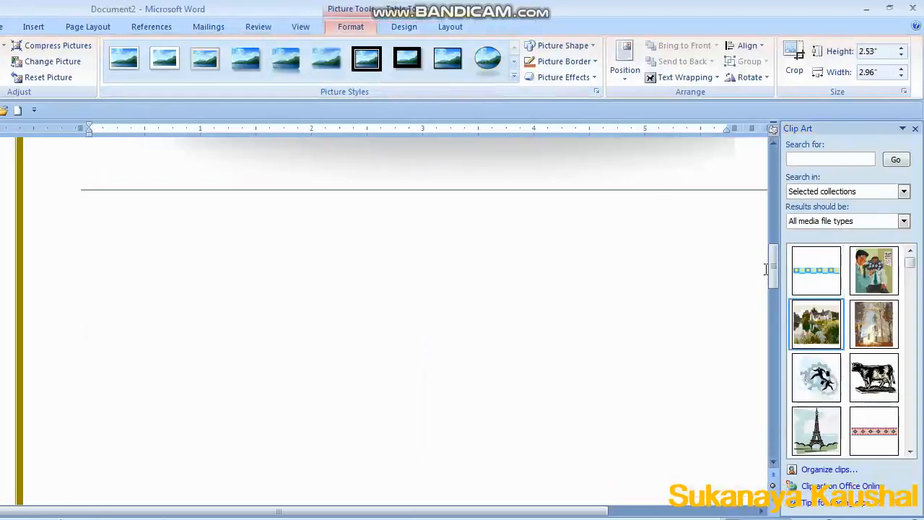
Change the footprint picture's shape to a right triangle.
drag(834, 267, 834, 176)
drag(774, 177, 774, 177)
scroll(574, 309, down, 6)
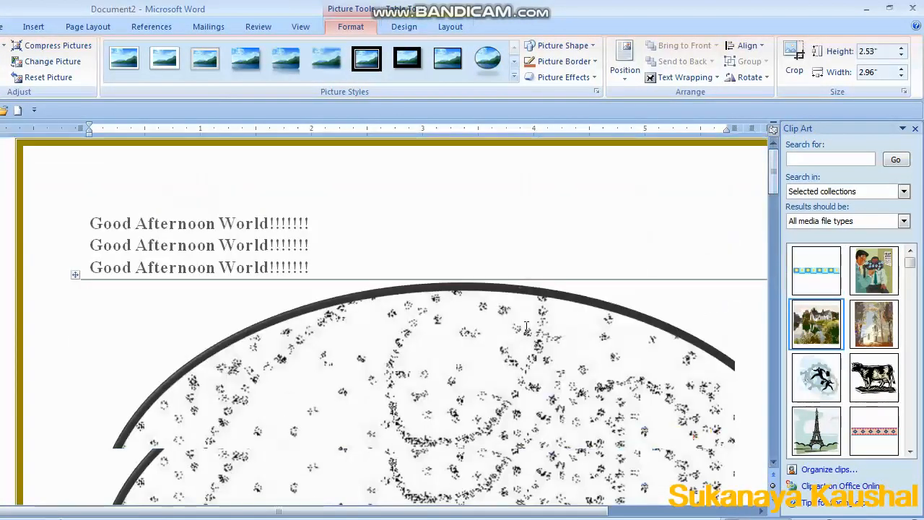
click(560, 46)
click(559, 105)
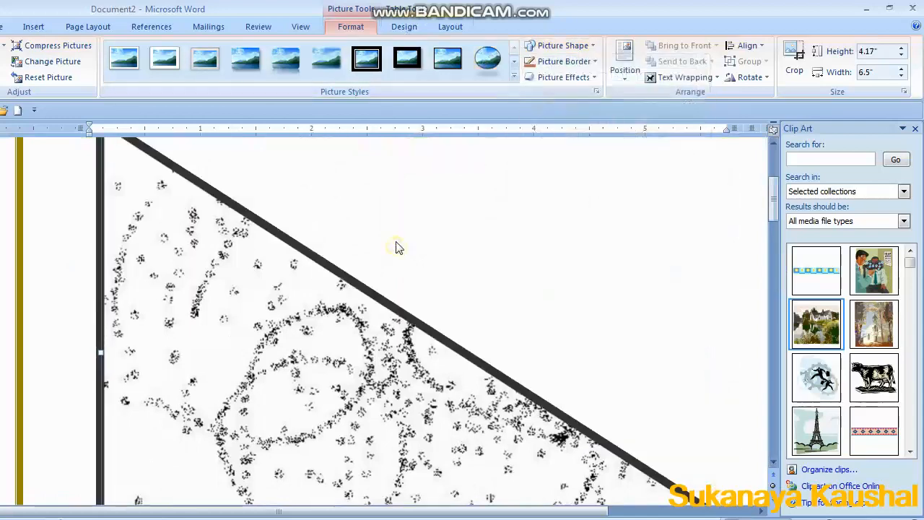
Draw an oval shape about 2.3 inches tall to the right, beside the triangle picture's top edge.
scroll(396, 245, down, 5)
scroll(390, 234, up, 5)
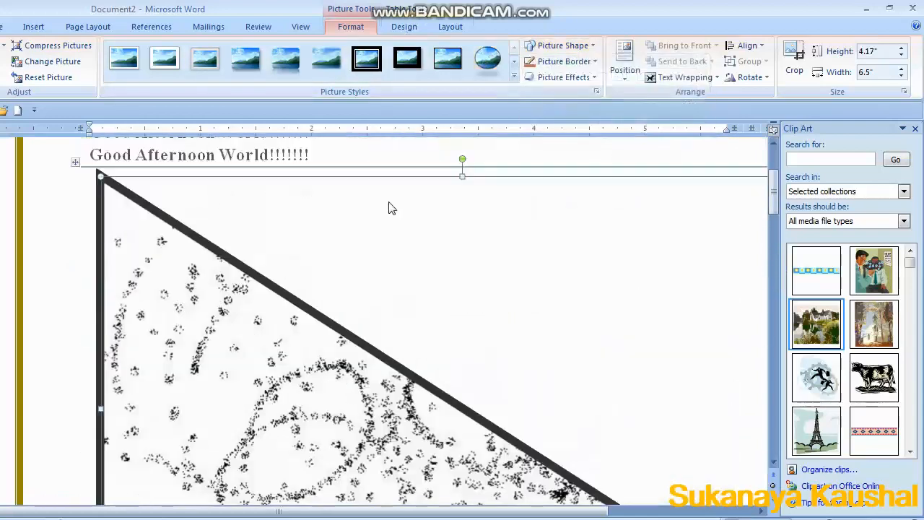
ctrl+scroll(390, 208, down, 2)
ctrl+scroll(390, 207, down, 3)
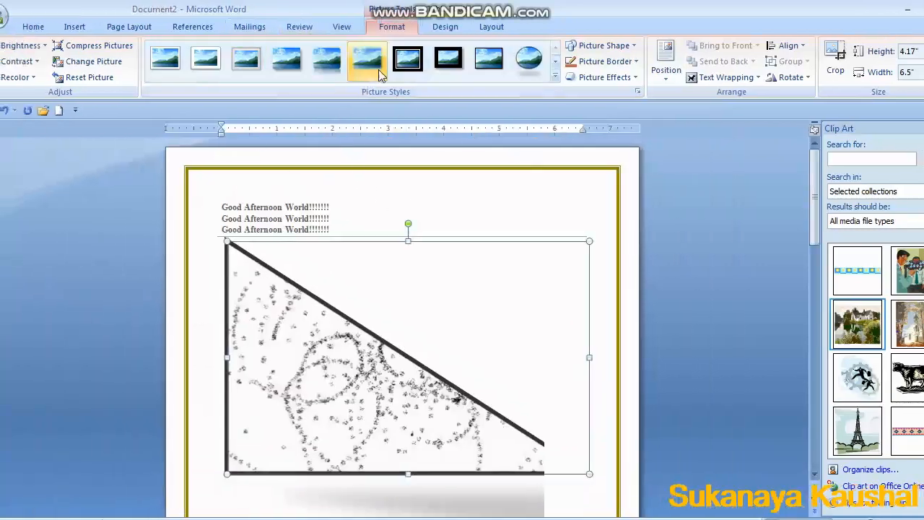
click(95, 29)
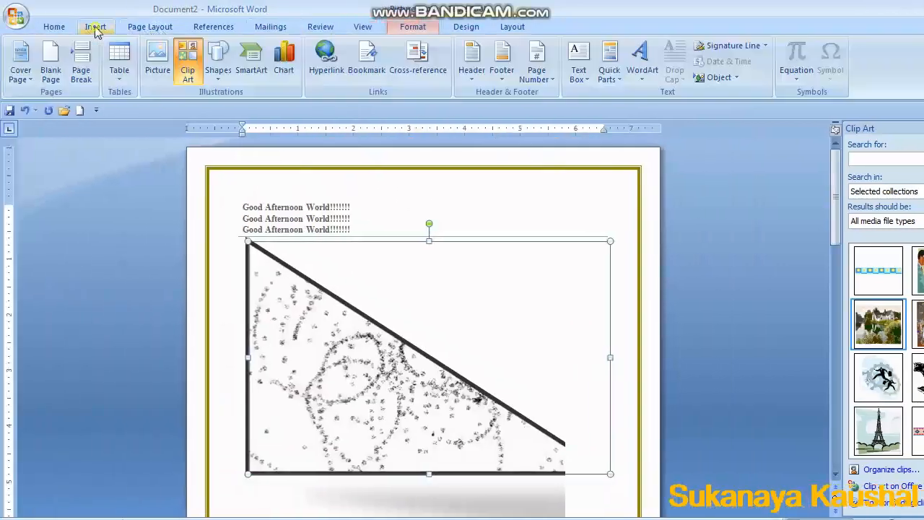
click(229, 81)
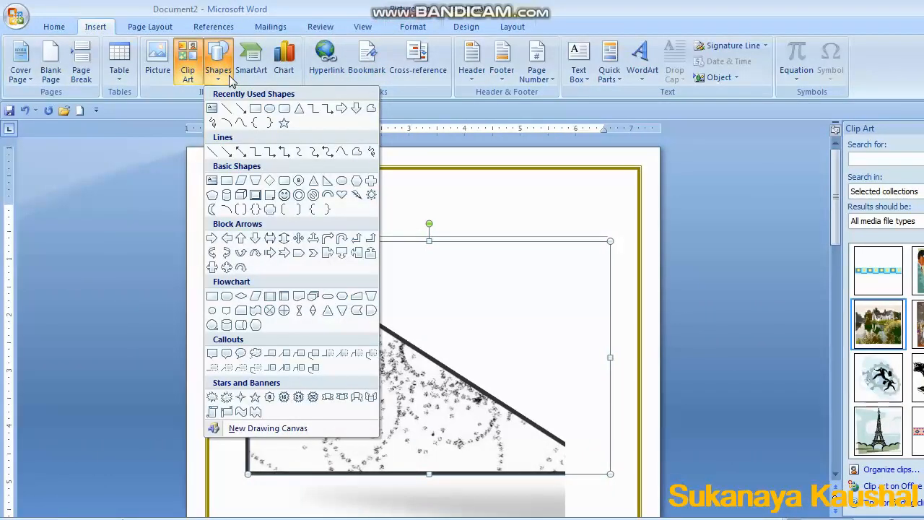
click(272, 108)
drag(429, 195, 424, 220)
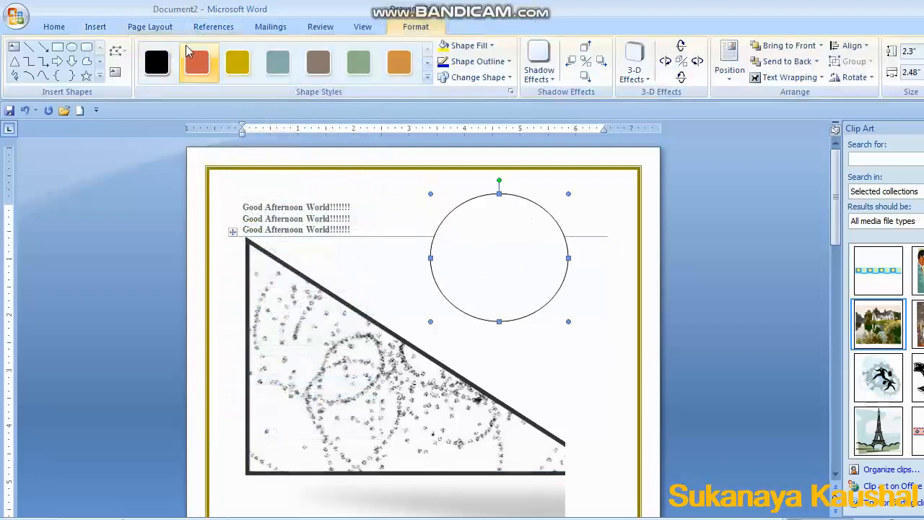
Apply a blue-gray shape style to the oval and change its fill and outline colors.
click(196, 62)
click(278, 61)
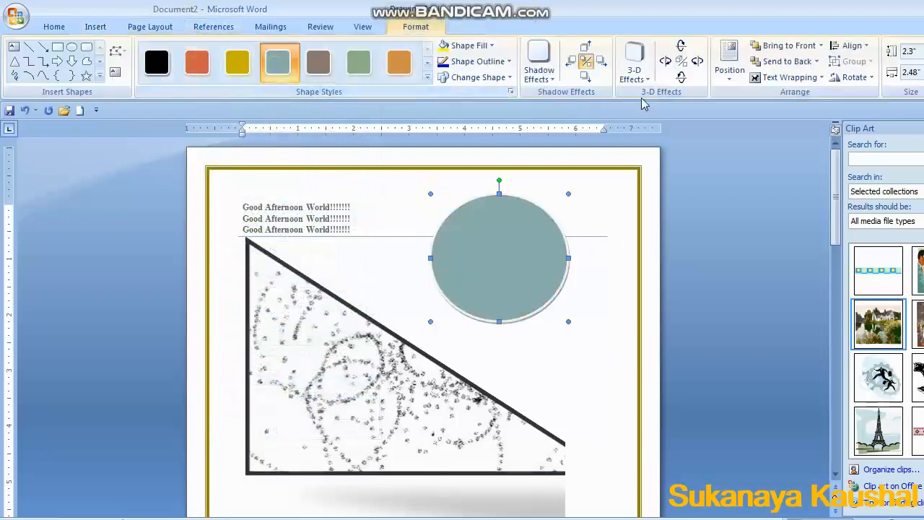
click(492, 46)
click(484, 101)
click(474, 61)
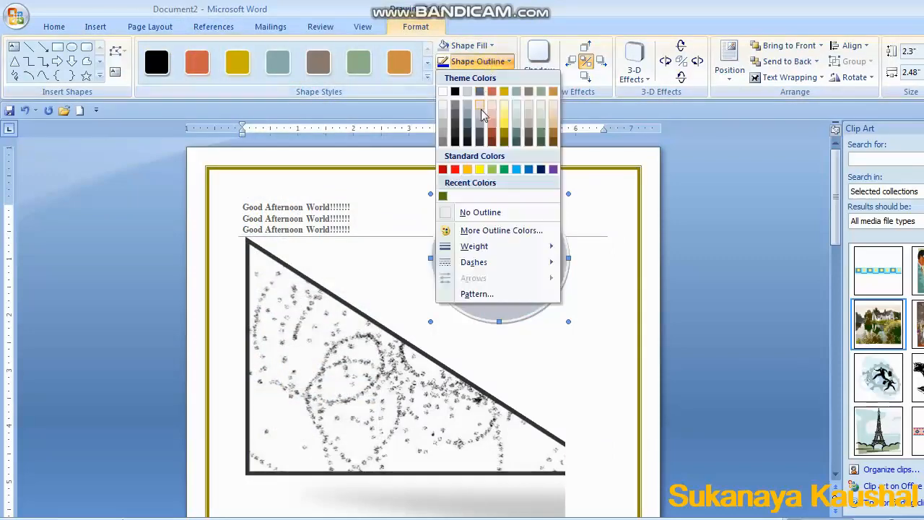
click(481, 109)
Change the oval into a down block arrow.
click(478, 77)
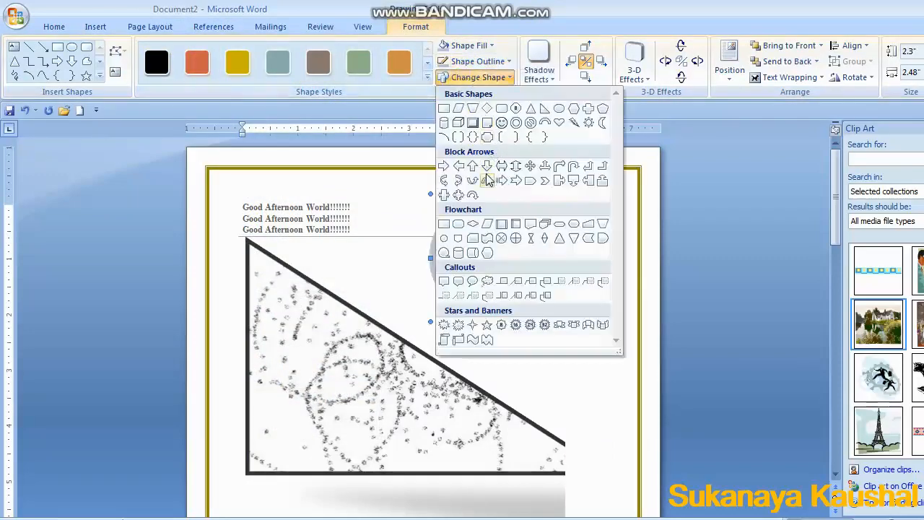
click(487, 165)
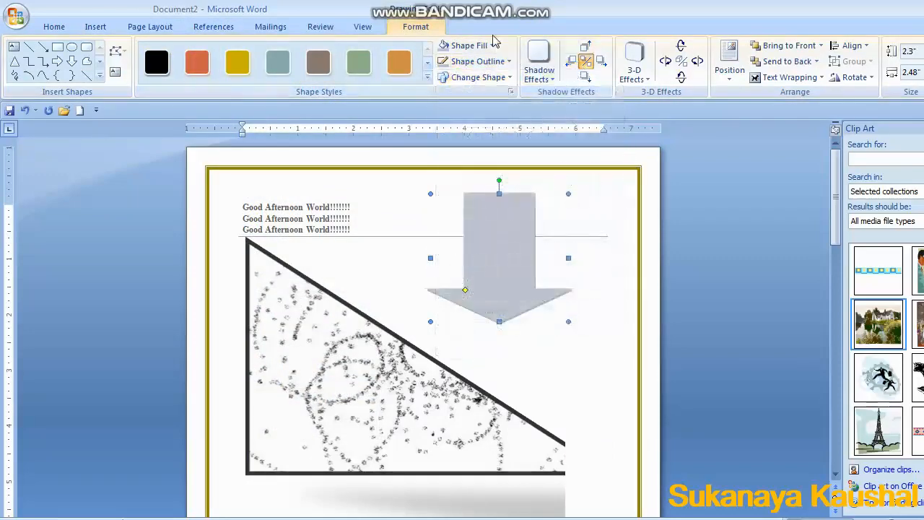
Add a shadow effect and a 3-D effect to the down arrow.
click(539, 62)
click(621, 309)
click(634, 65)
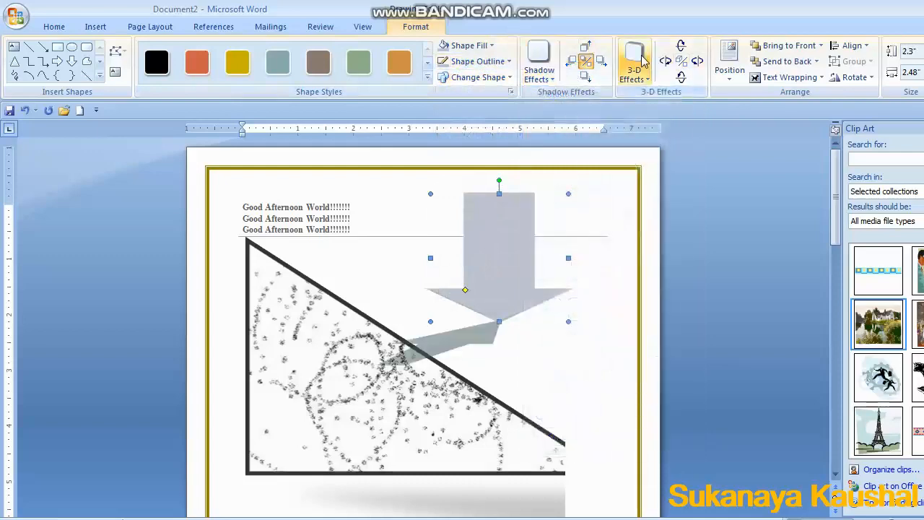
click(681, 179)
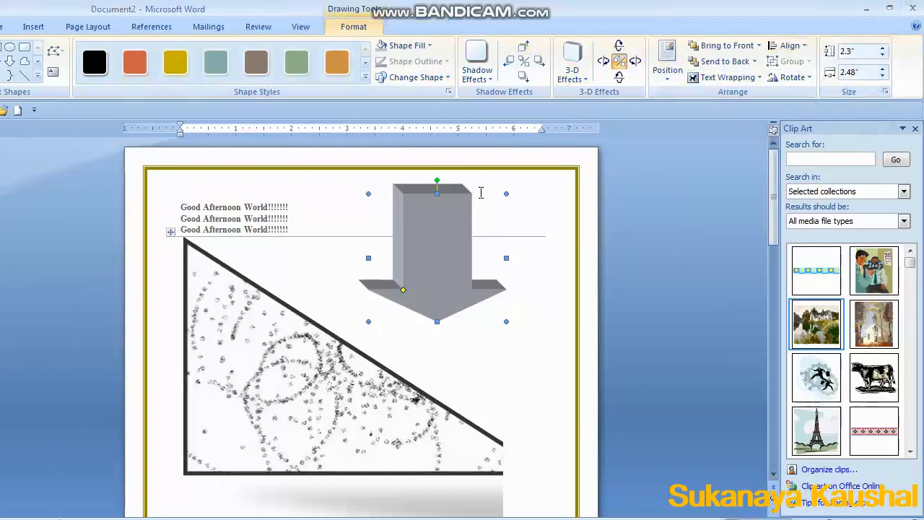
Resize the 3-D arrow to about 2.91 by 2.88 inches.
drag(483, 215, 455, 252)
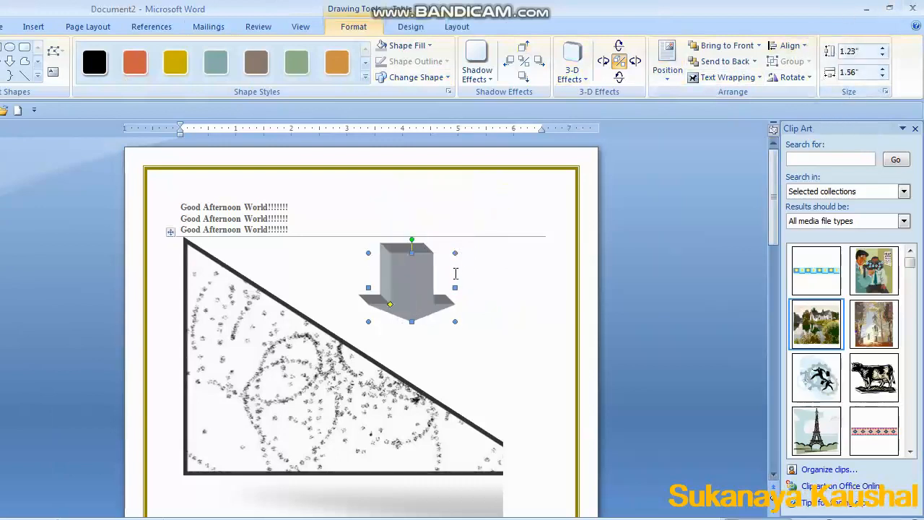
drag(523, 165, 529, 160)
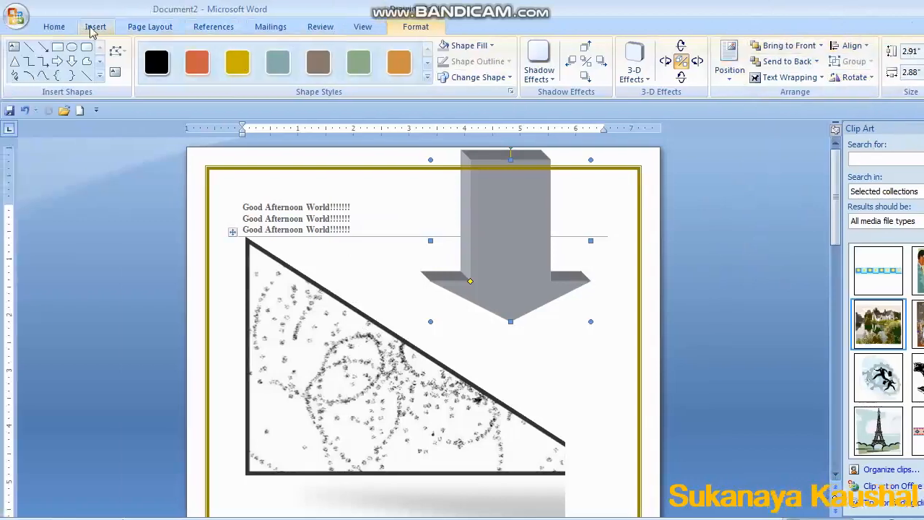
click(96, 29)
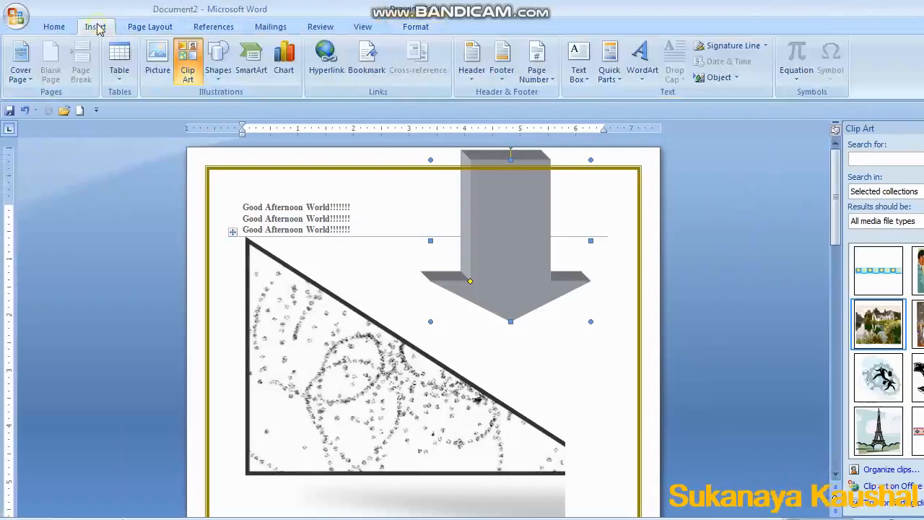
click(219, 63)
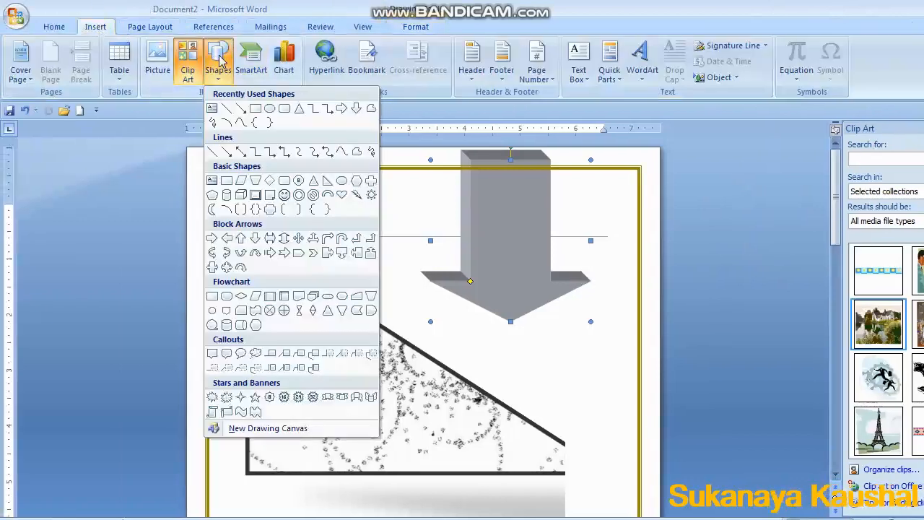
click(257, 255)
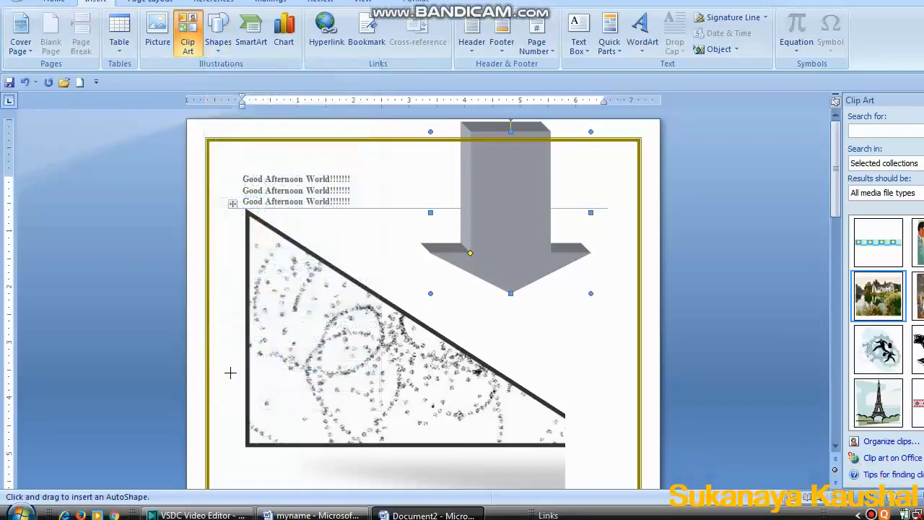
scroll(235, 383, down, 3)
drag(243, 394, 604, 381)
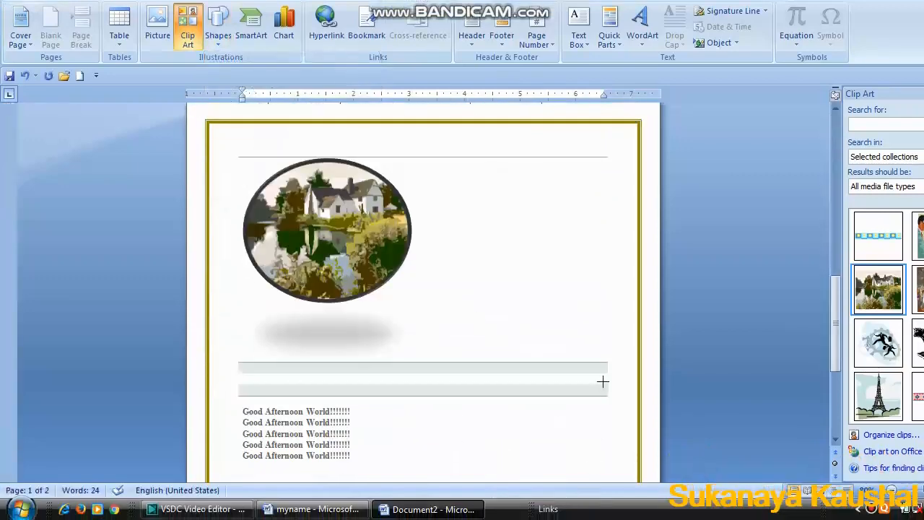
drag(375, 302, 501, 450)
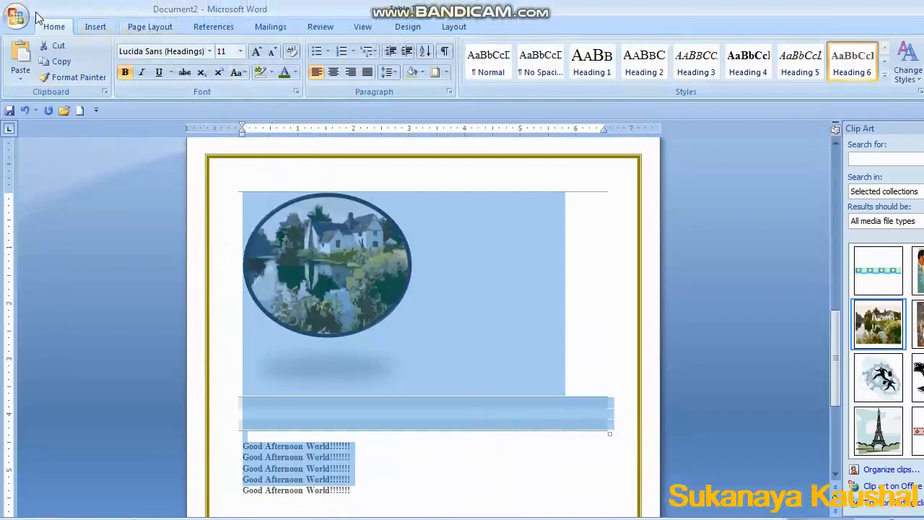
Draw a chevron block arrow about 2.4 by 1.94 inches to the right of the oval clip art picture.
click(96, 26)
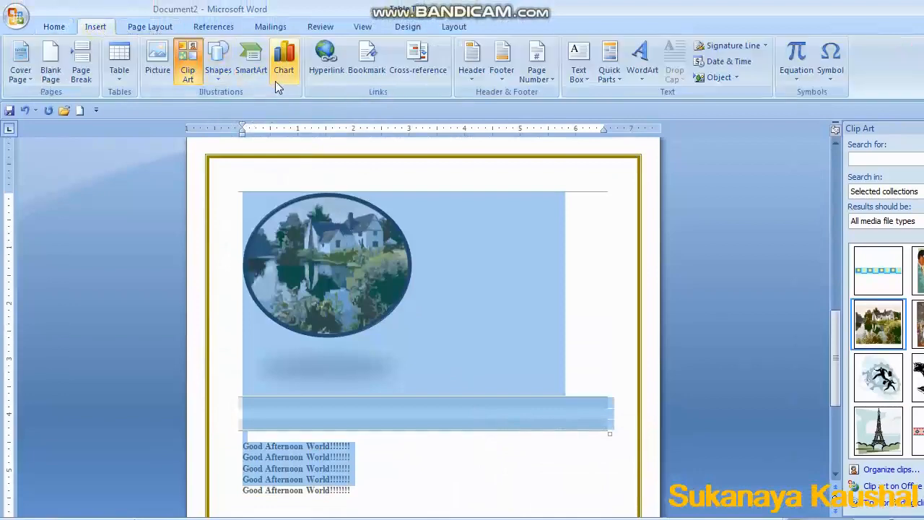
click(218, 64)
click(284, 253)
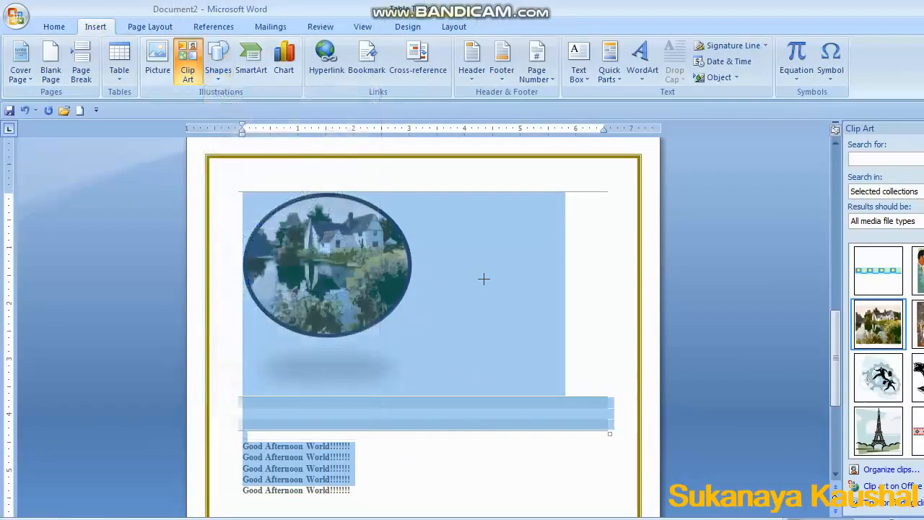
drag(478, 237, 586, 371)
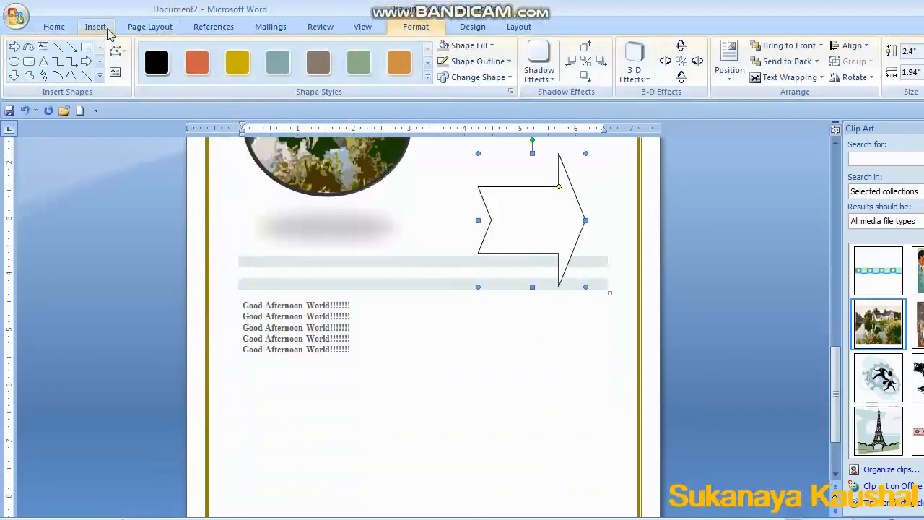
Insert a Vertical Picture Accent List SmartArt graphic into the document.
click(96, 27)
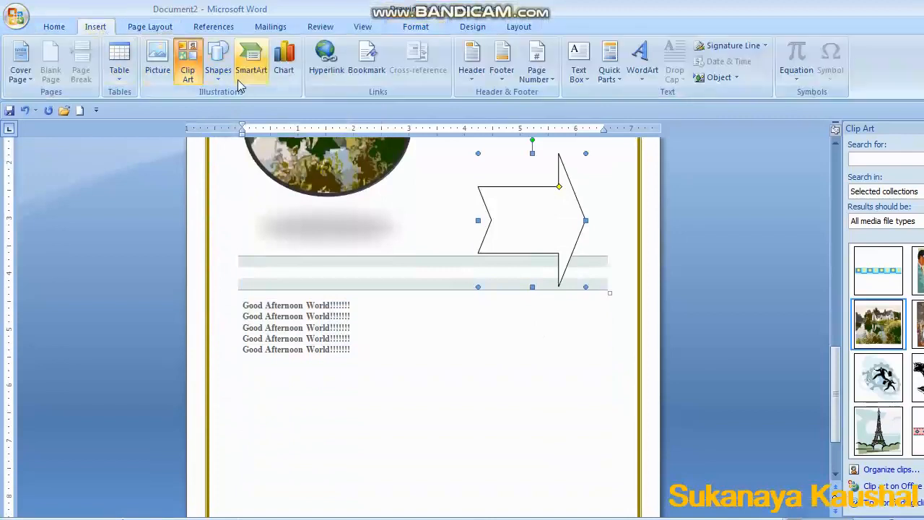
click(251, 63)
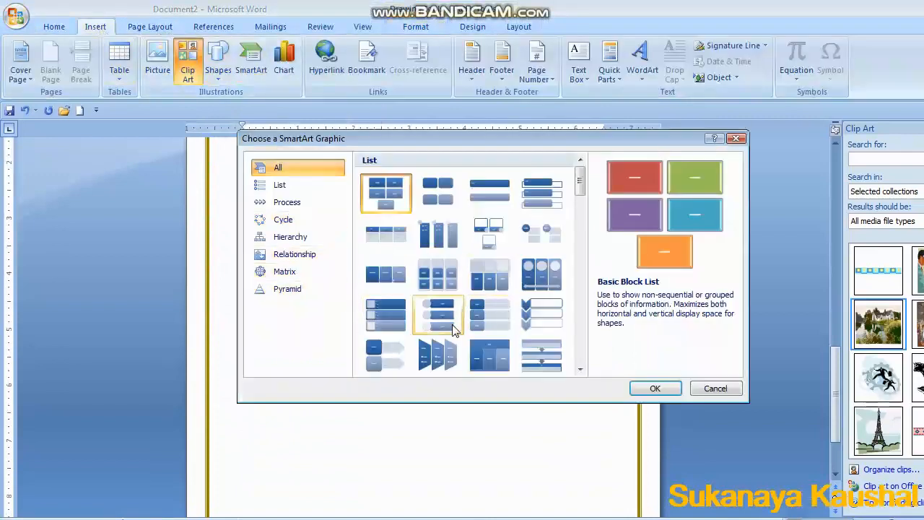
click(438, 310)
click(655, 388)
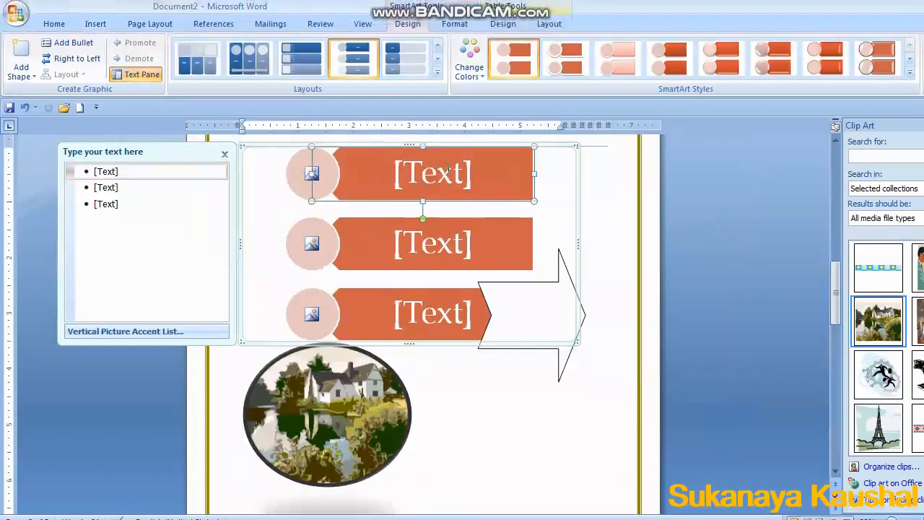
Enter hardware, software and cpu as the three SmartArt list items.
click(379, 157)
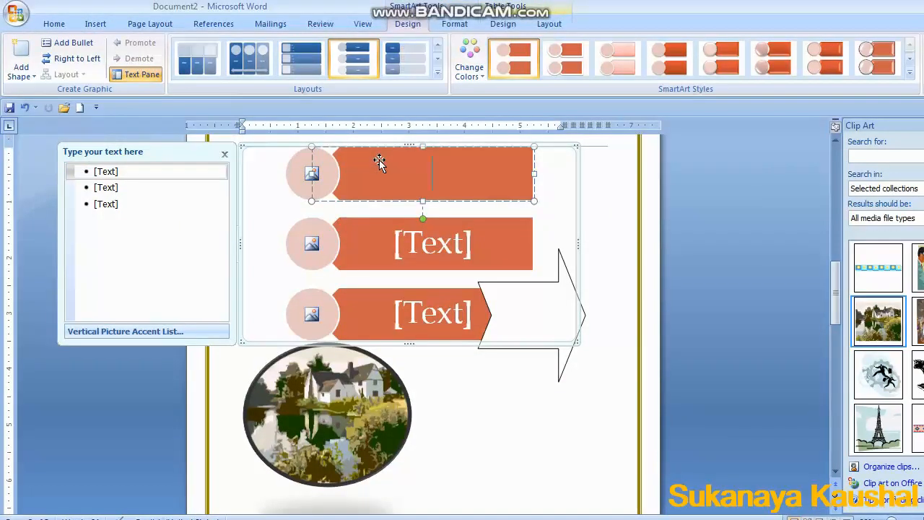
text(hardware)
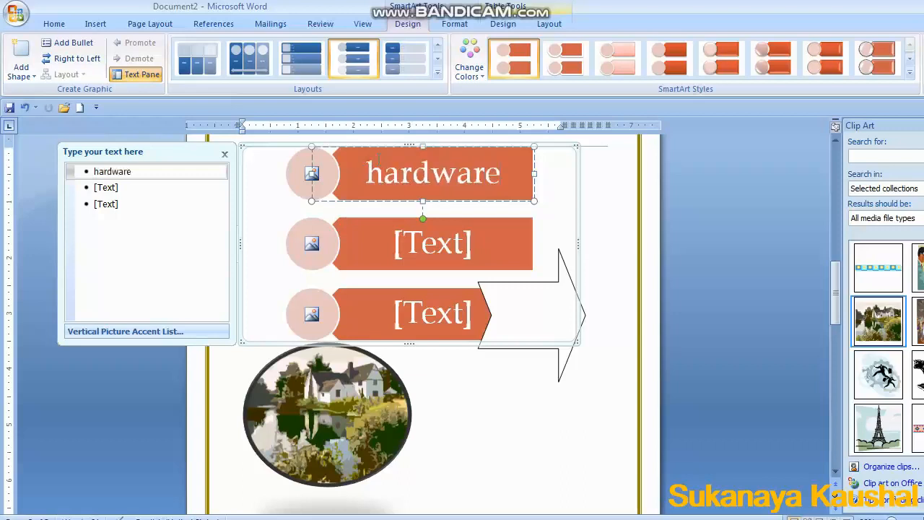
click(493, 233)
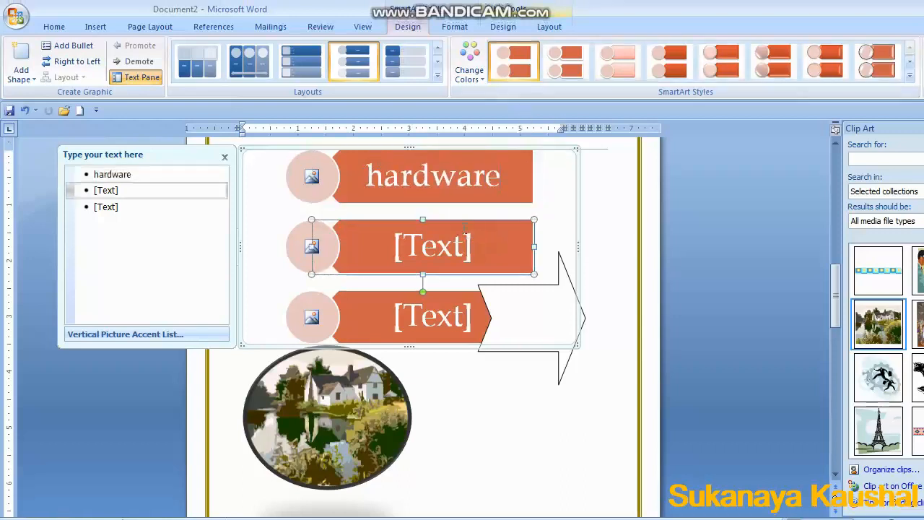
text(s)
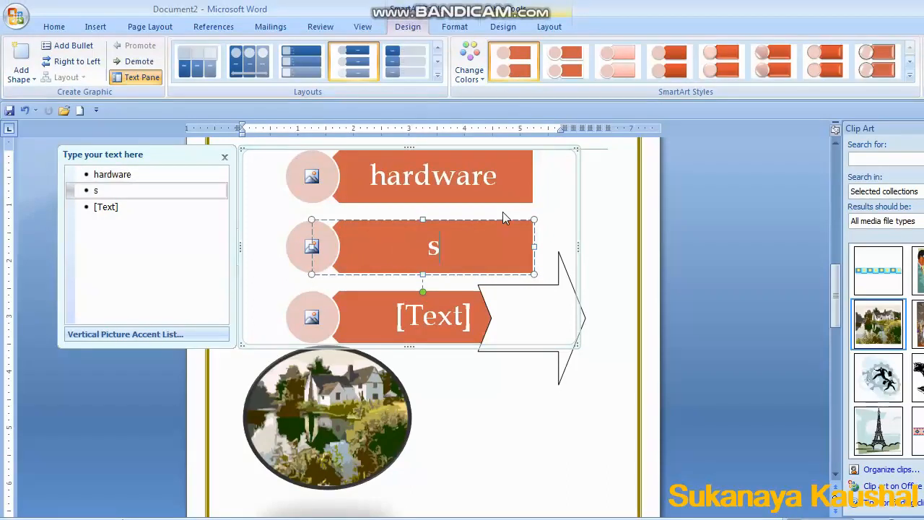
text(oftware)
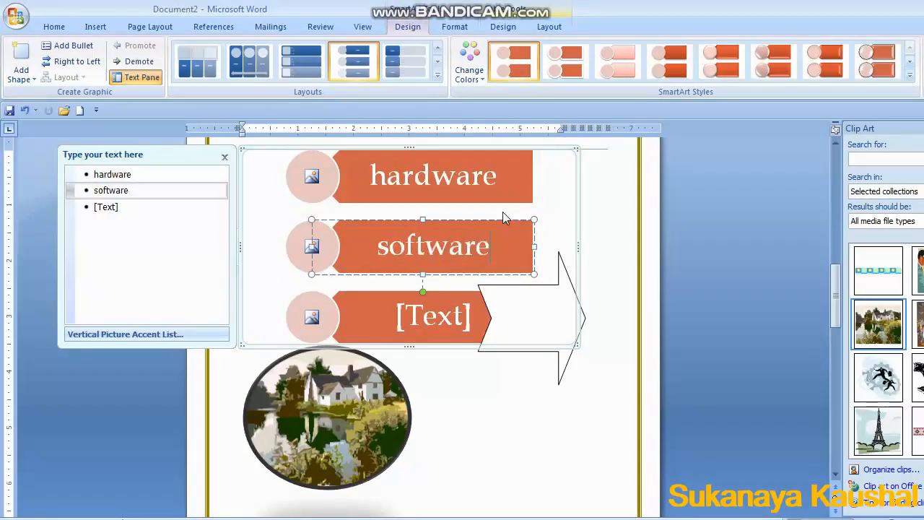
click(462, 314)
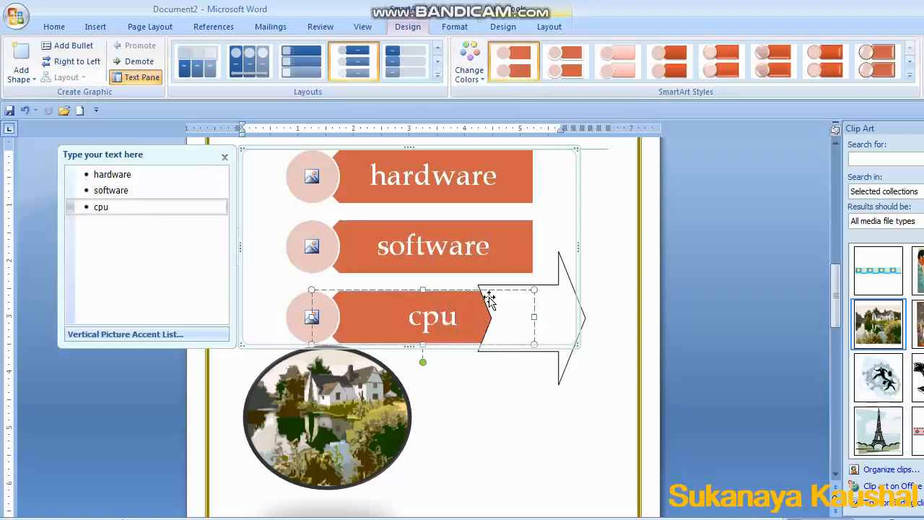
Insert the Untitled picture into each of the three SmartArt picture placeholders.
click(491, 362)
scroll(491, 363, down, 1)
scroll(398, 296, up, 3)
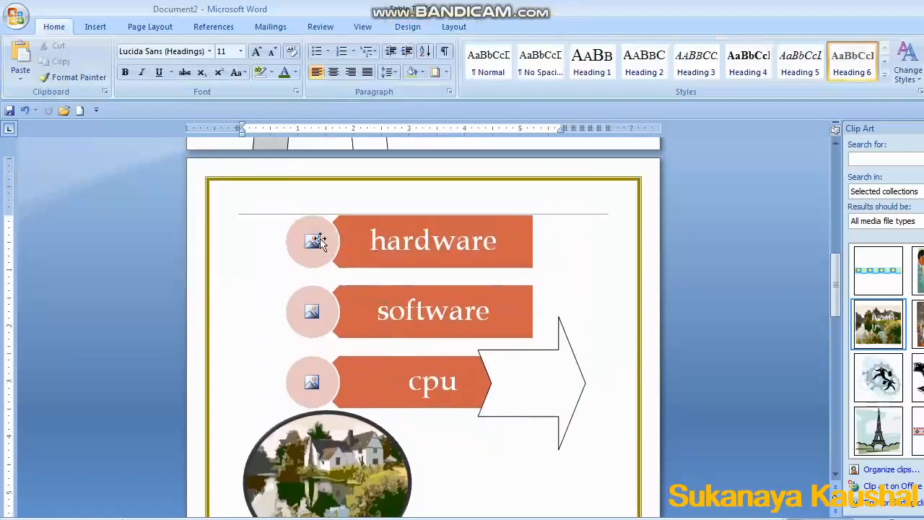
click(311, 239)
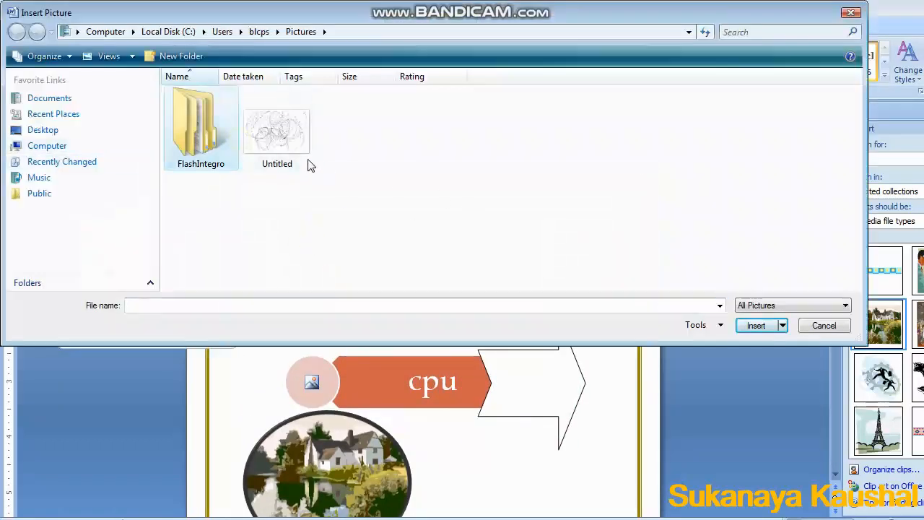
click(307, 163)
click(765, 326)
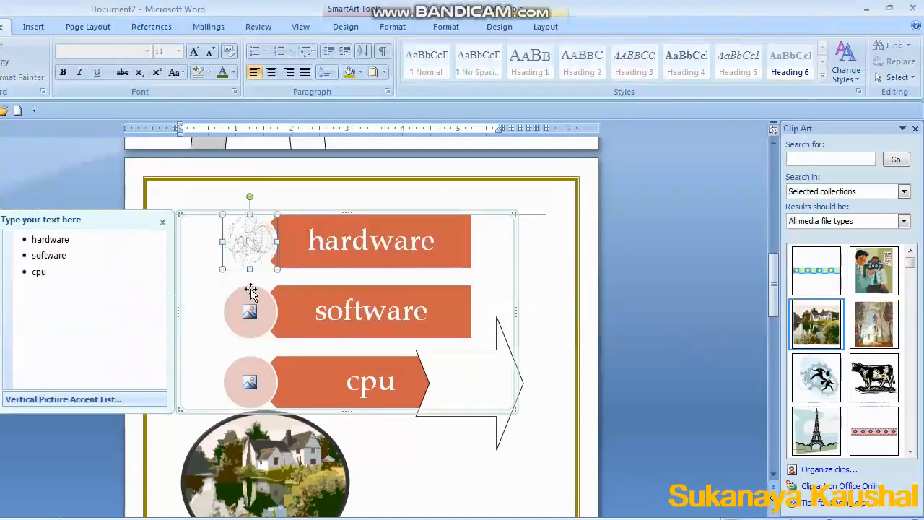
click(249, 311)
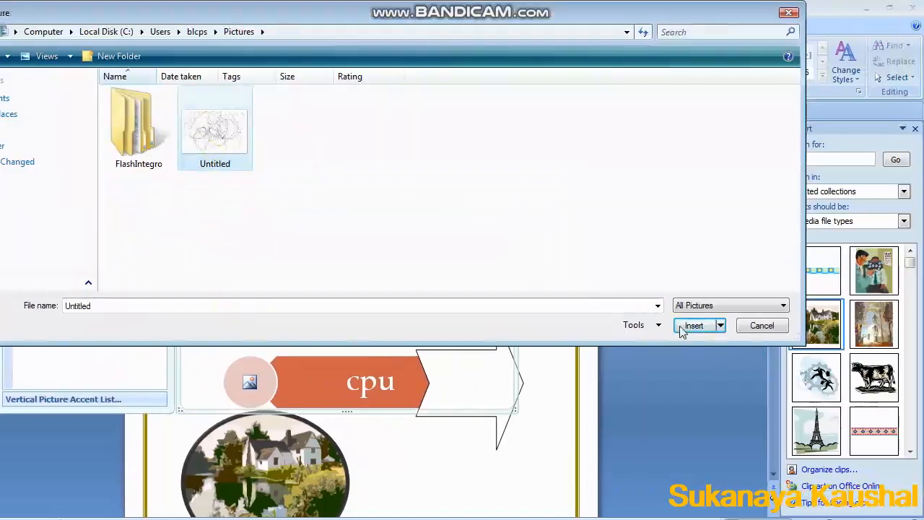
click(694, 326)
click(257, 370)
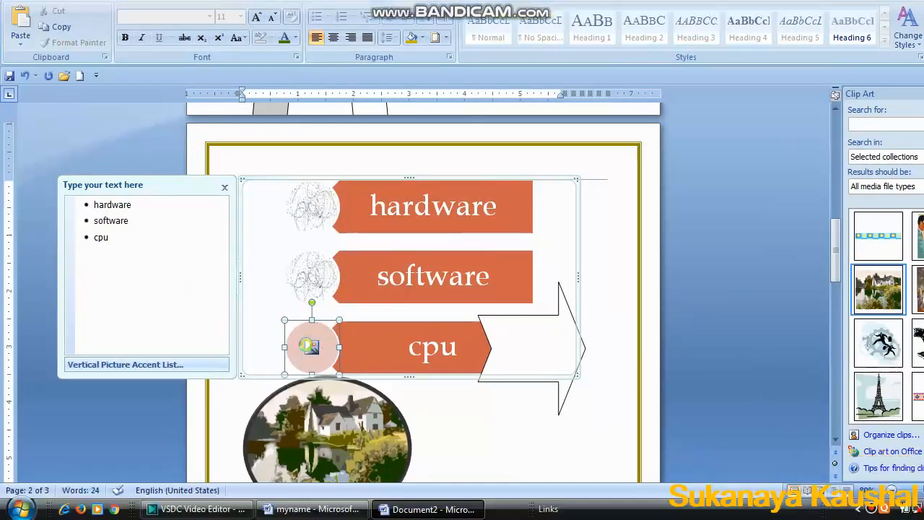
click(309, 347)
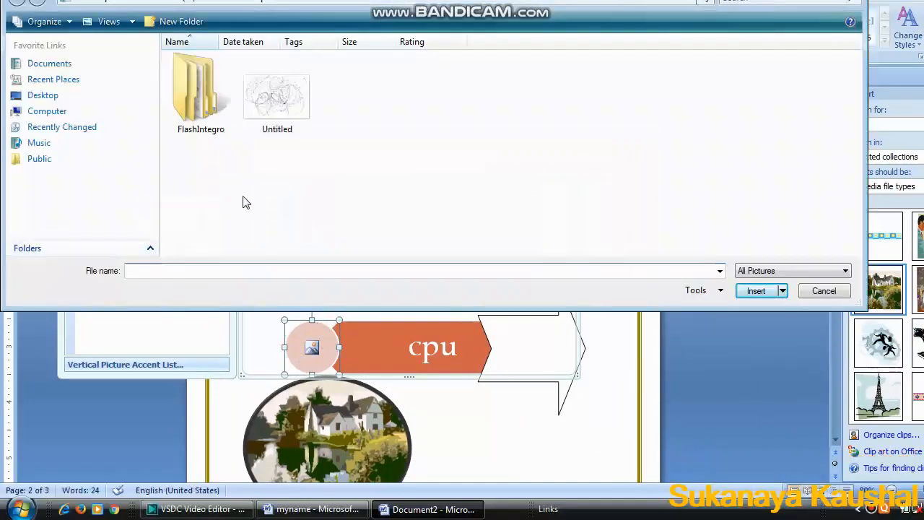
click(296, 127)
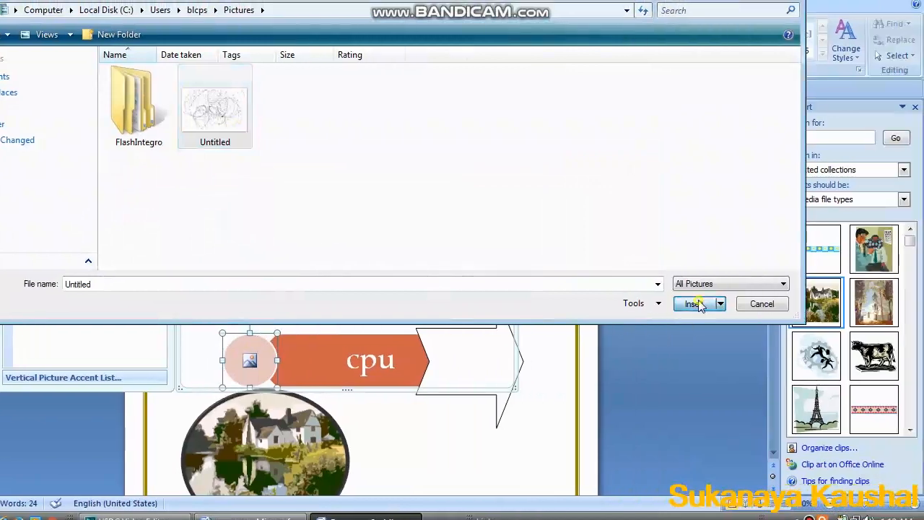
click(693, 304)
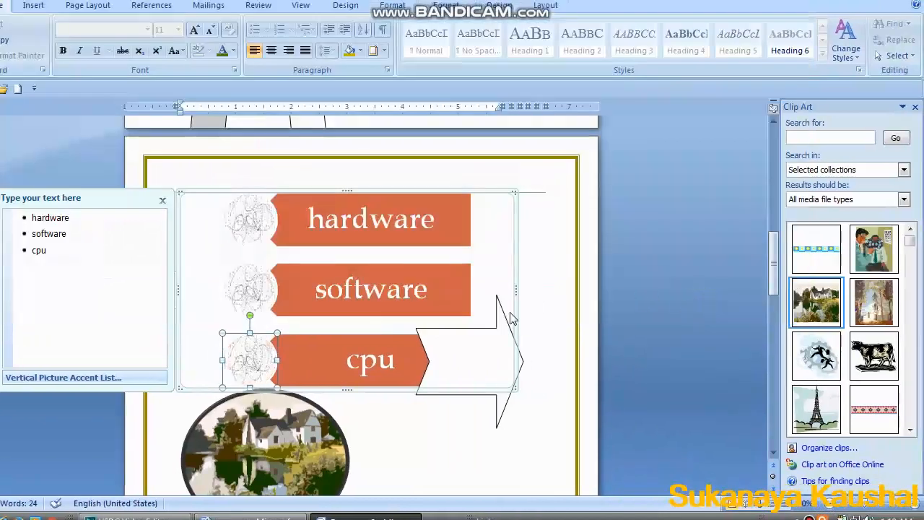
Insert a 3-D clustered column chart below the oval picture and close its sample data sheet.
scroll(445, 287, down, 3)
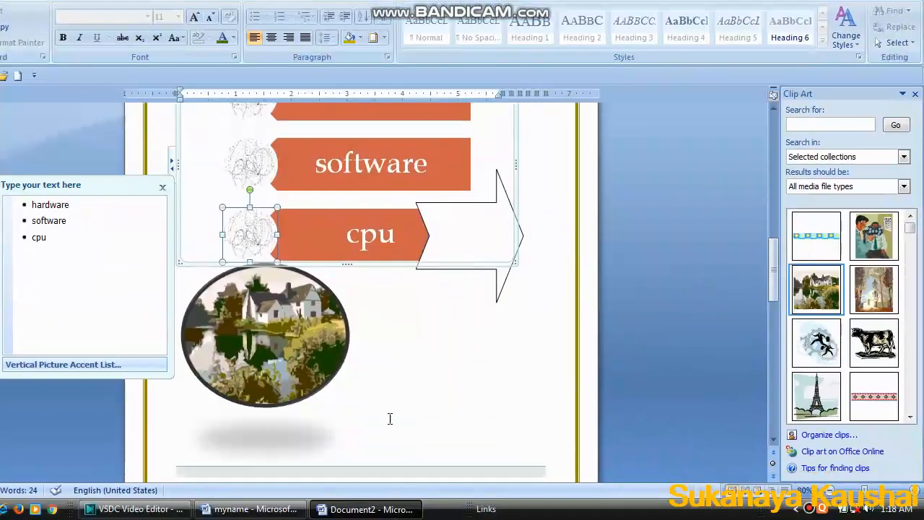
click(390, 419)
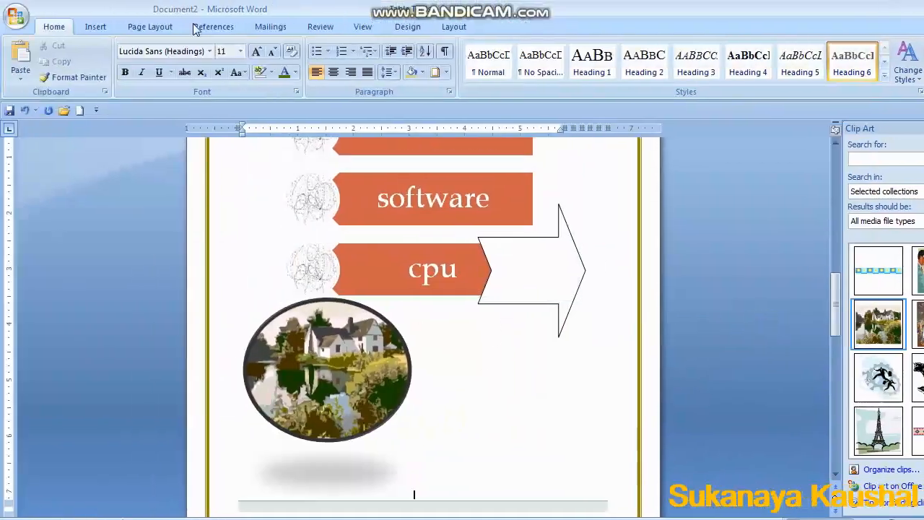
click(96, 26)
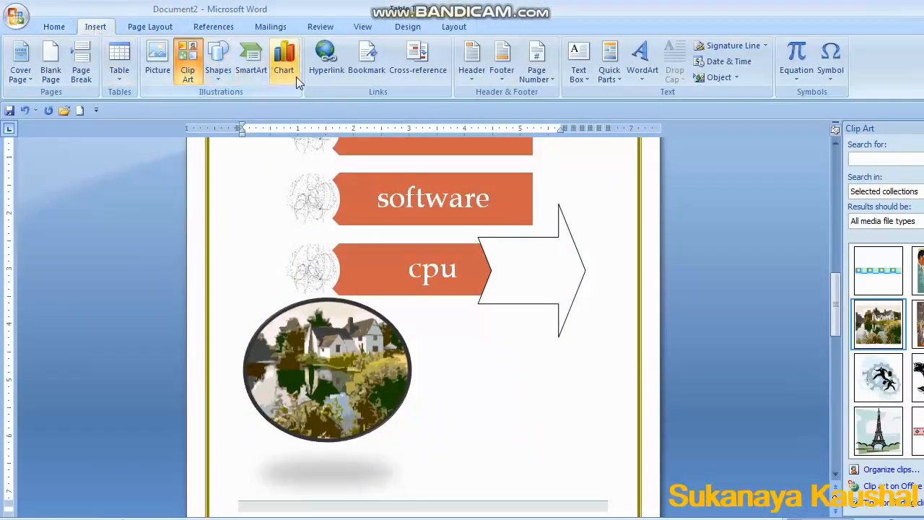
click(297, 80)
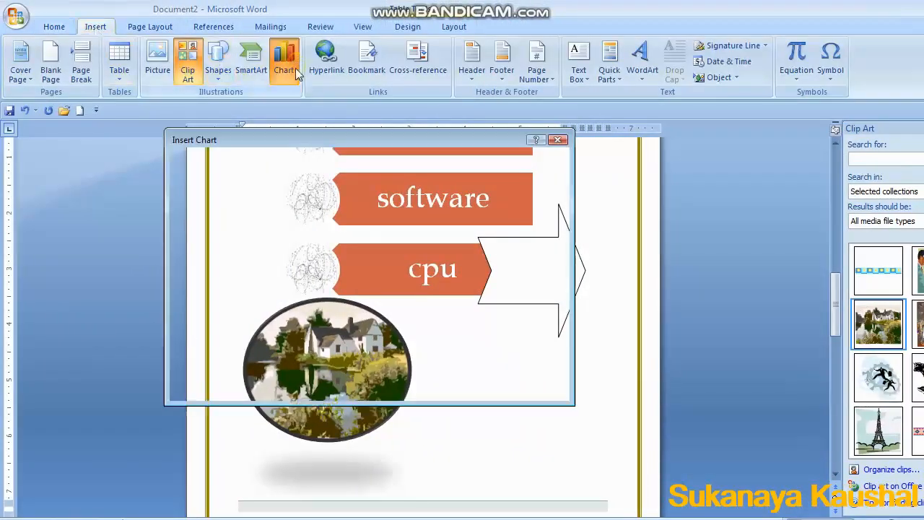
click(410, 187)
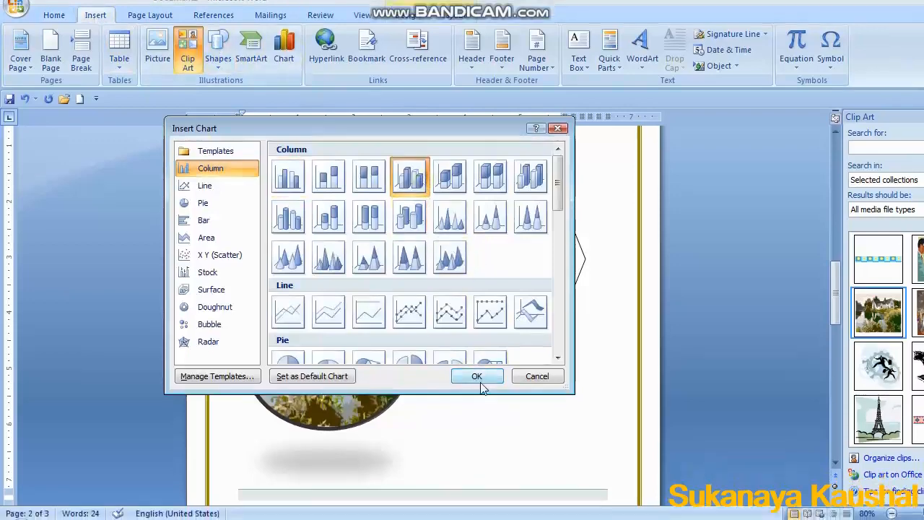
click(476, 376)
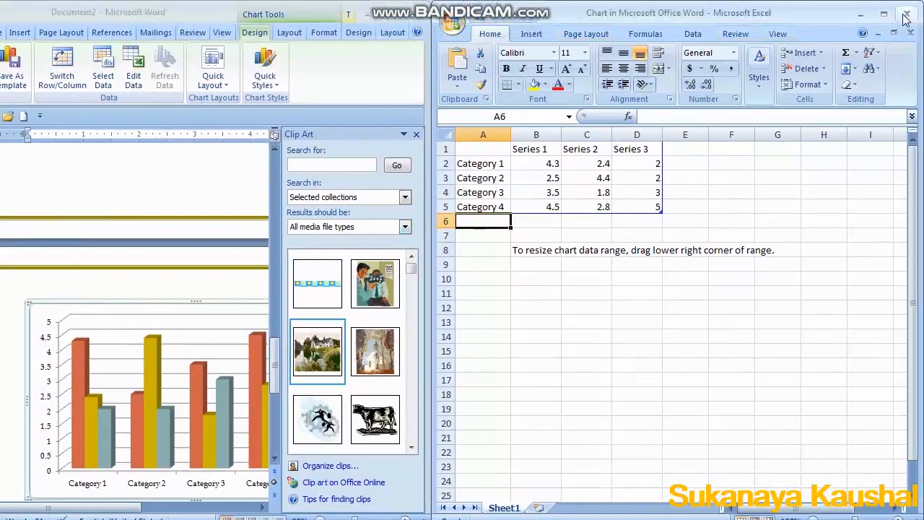
click(903, 13)
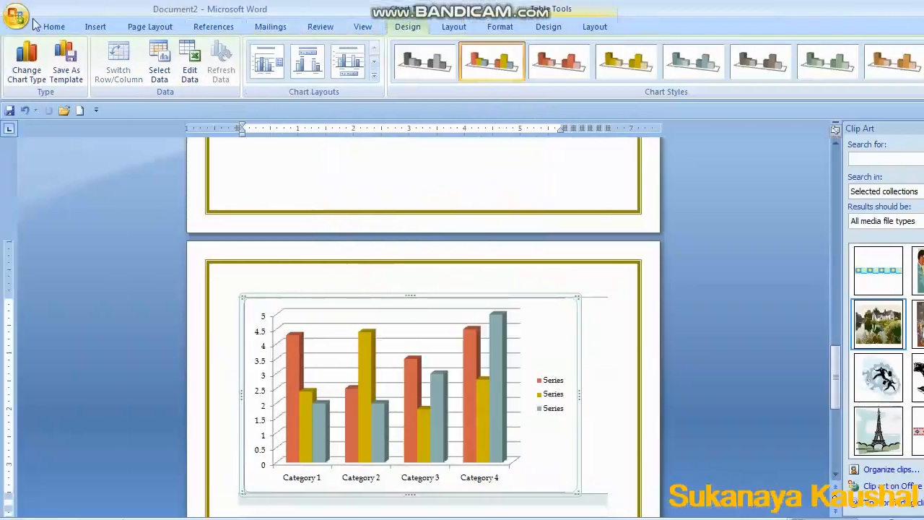
Insert WordArt reading myname in the rainbow gradient style.
click(104, 28)
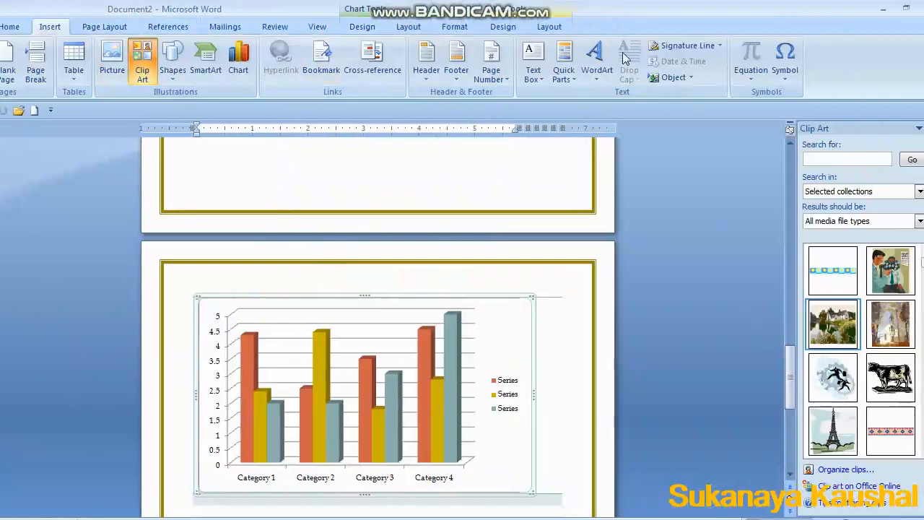
click(642, 57)
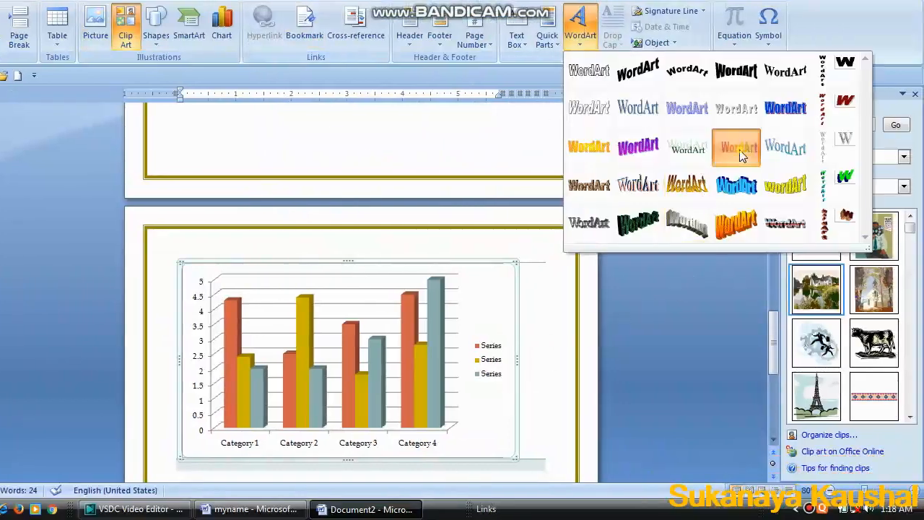
click(754, 182)
text(m)
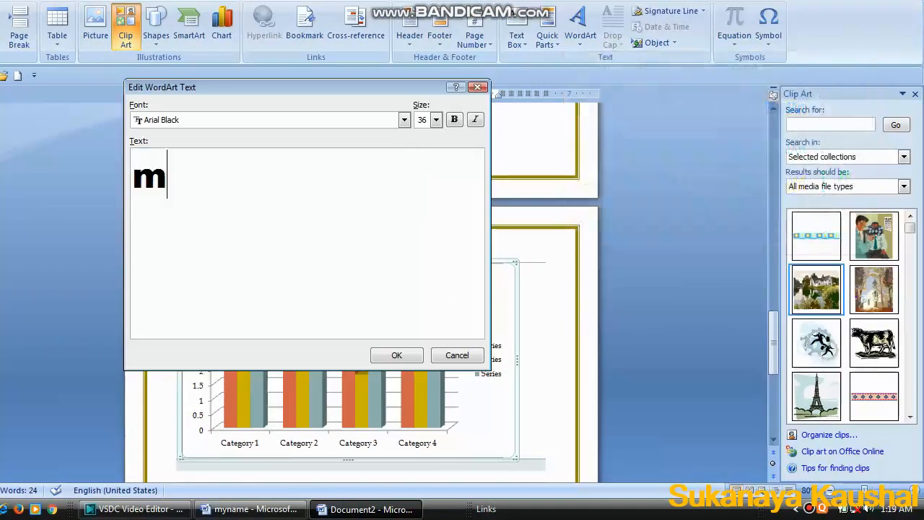
text(yname)
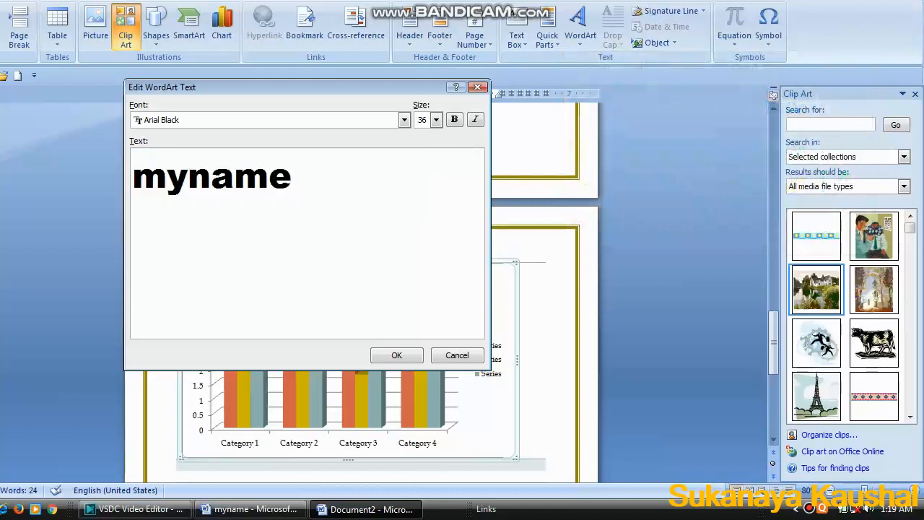
click(396, 355)
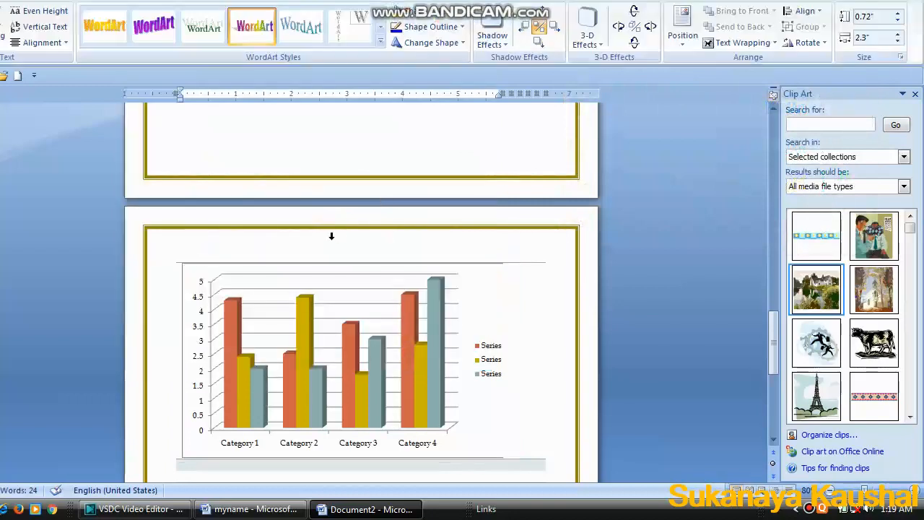
Change the myname WordArt to an arched text WordArt style.
scroll(332, 232, up, 4)
scroll(342, 220, up, 3)
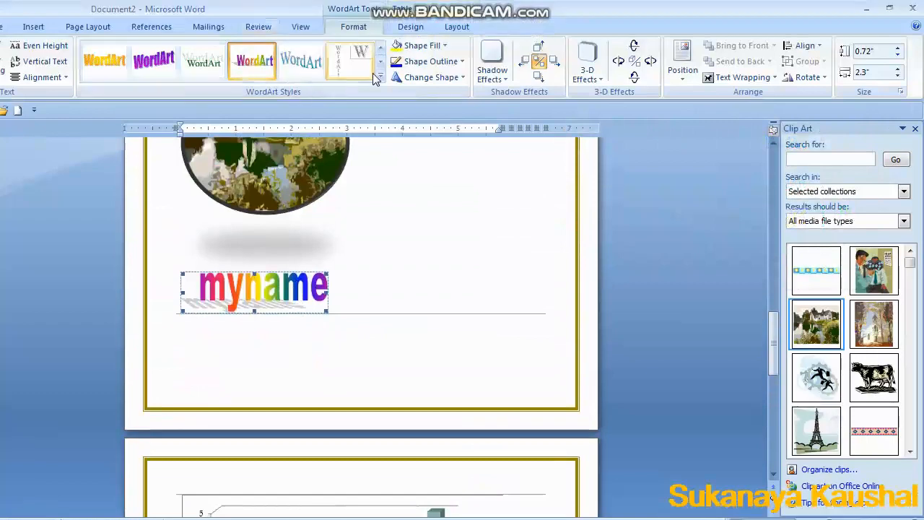
click(379, 78)
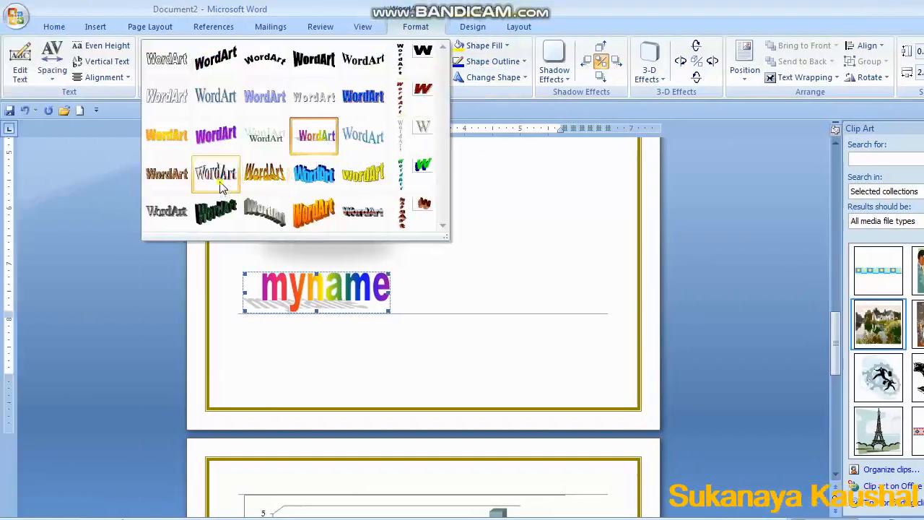
click(221, 186)
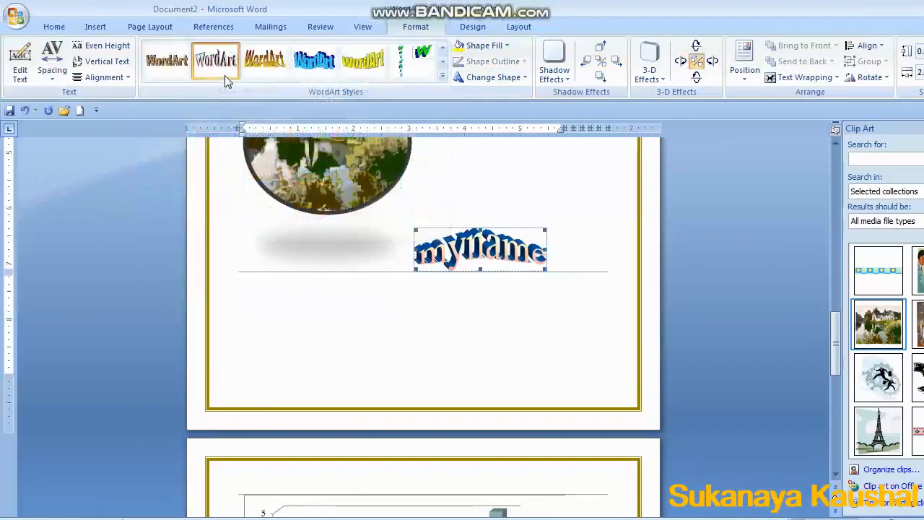
Insert an Alphabet Quote text box into the document.
click(96, 27)
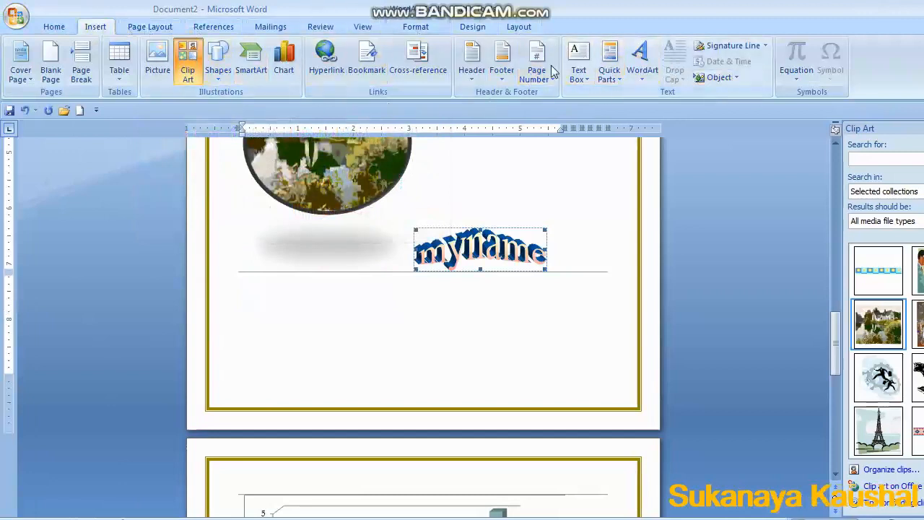
click(589, 66)
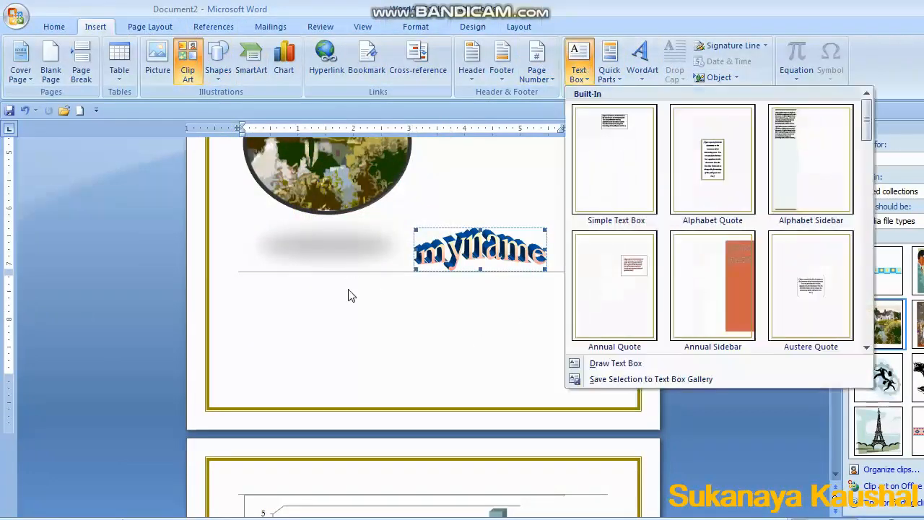
click(708, 166)
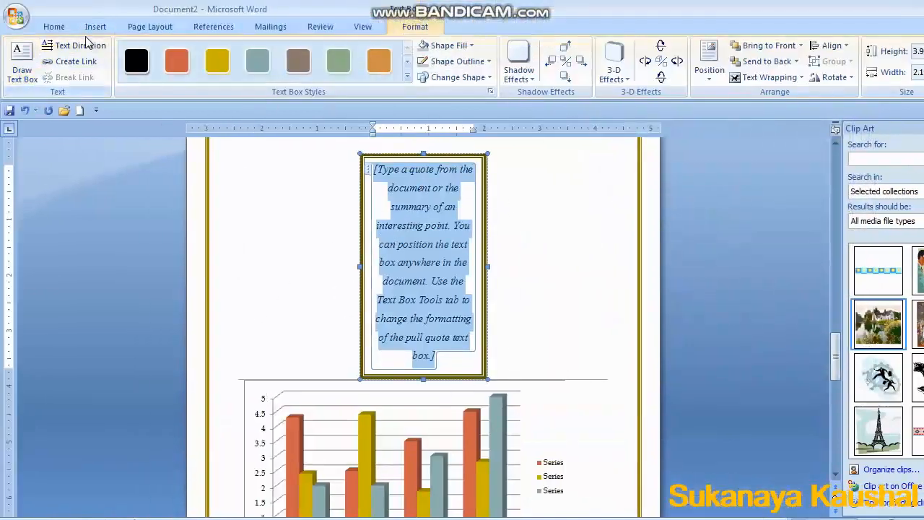
Add a Blank built-in header reading Myname, then leave the header and return to the document body.
click(96, 24)
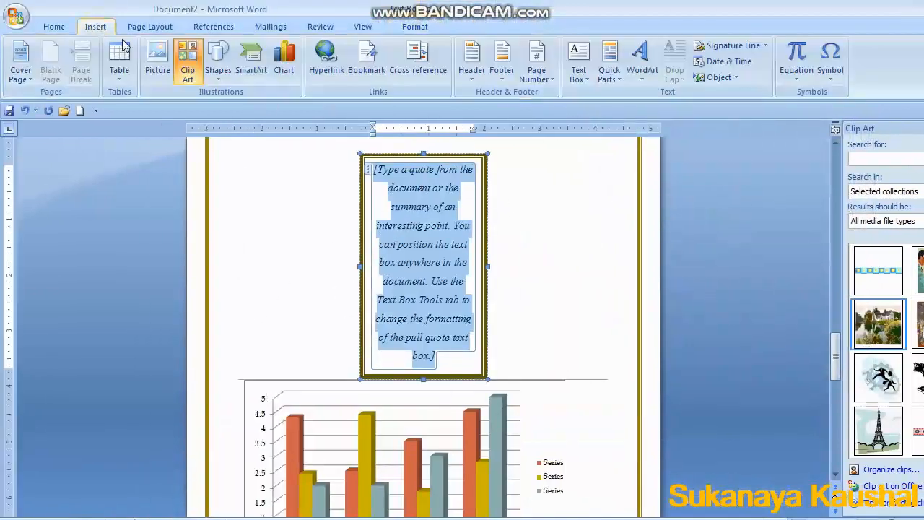
click(547, 74)
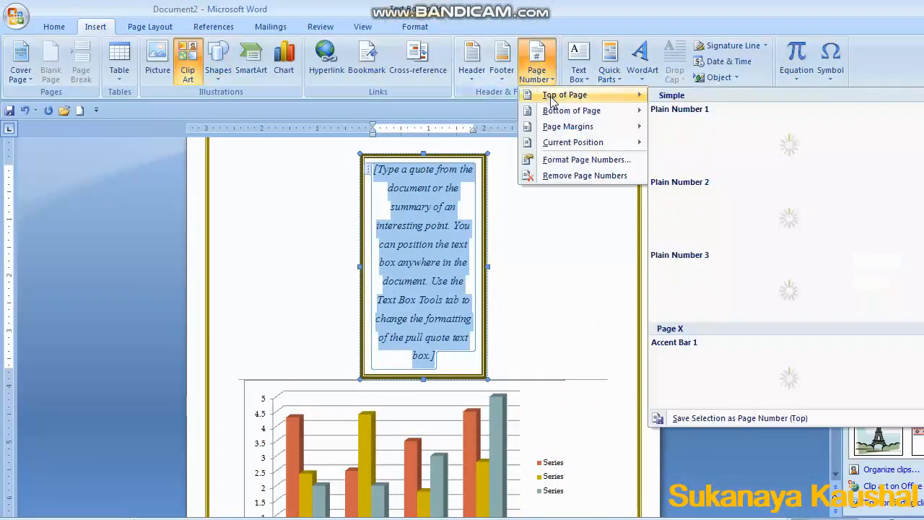
mouse_move(562, 98)
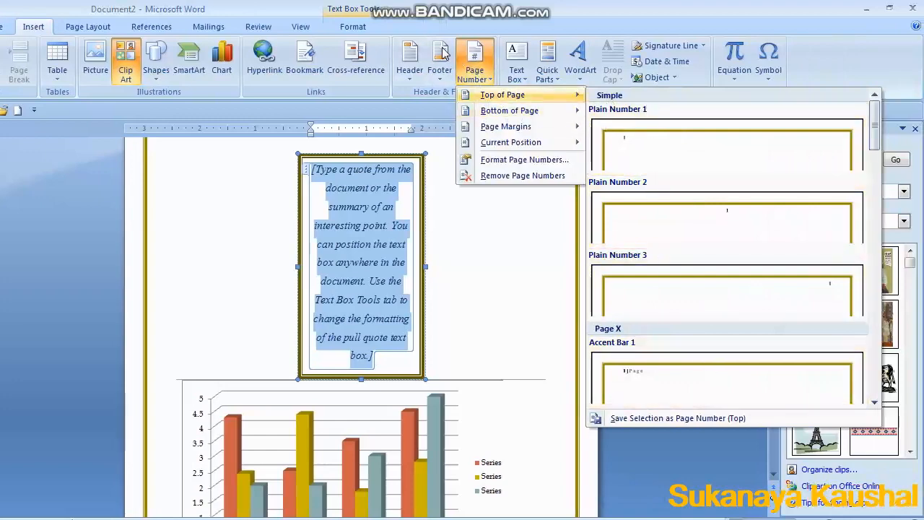
click(412, 73)
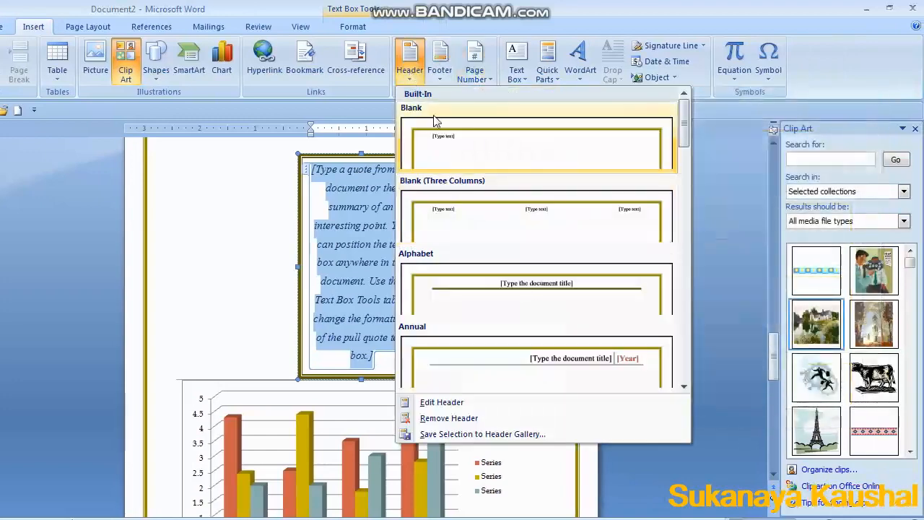
click(450, 138)
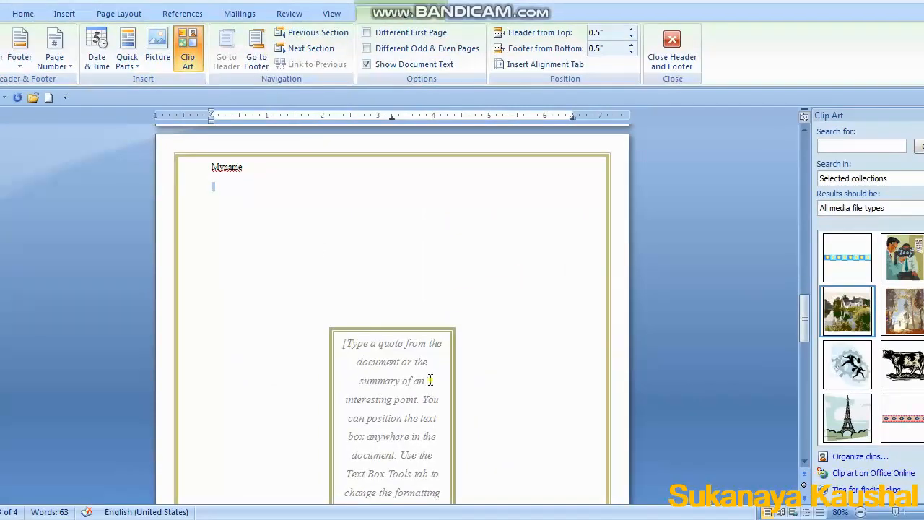
scroll(497, 390, down, 8)
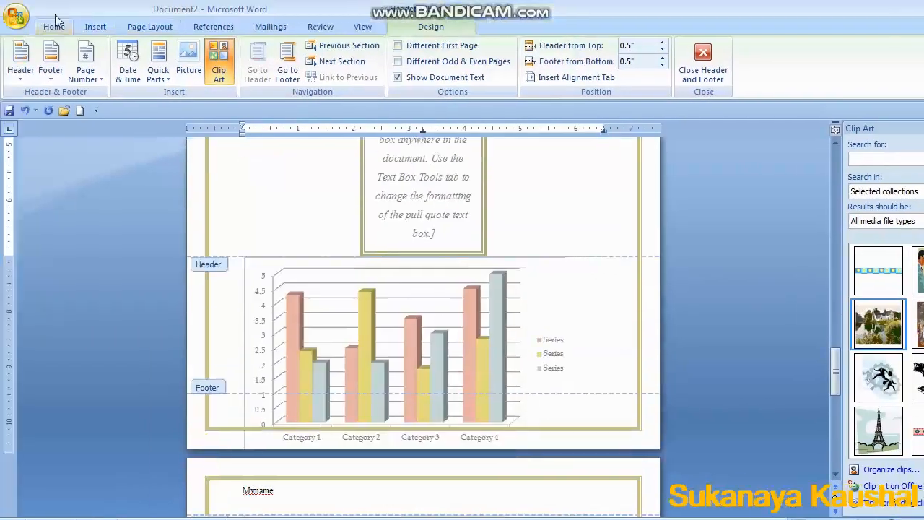
click(55, 27)
scroll(457, 198, up, 10)
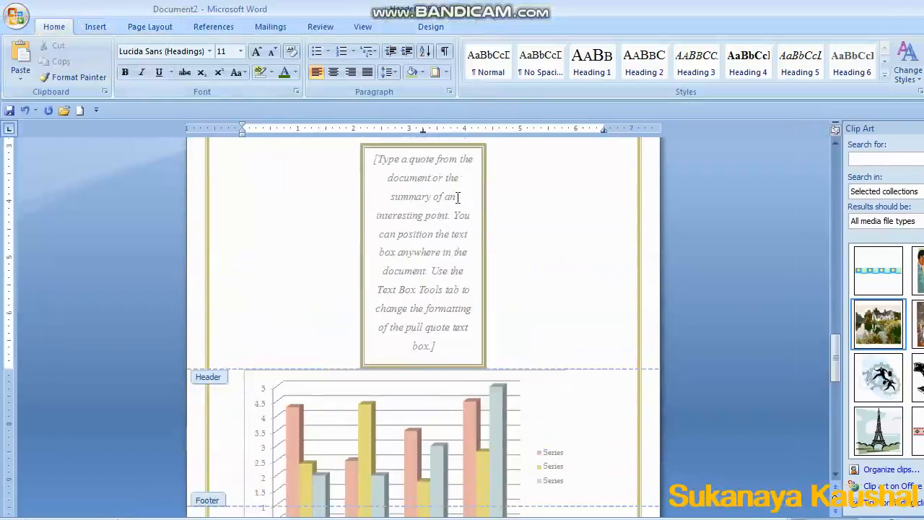
scroll(310, 275, up, 3)
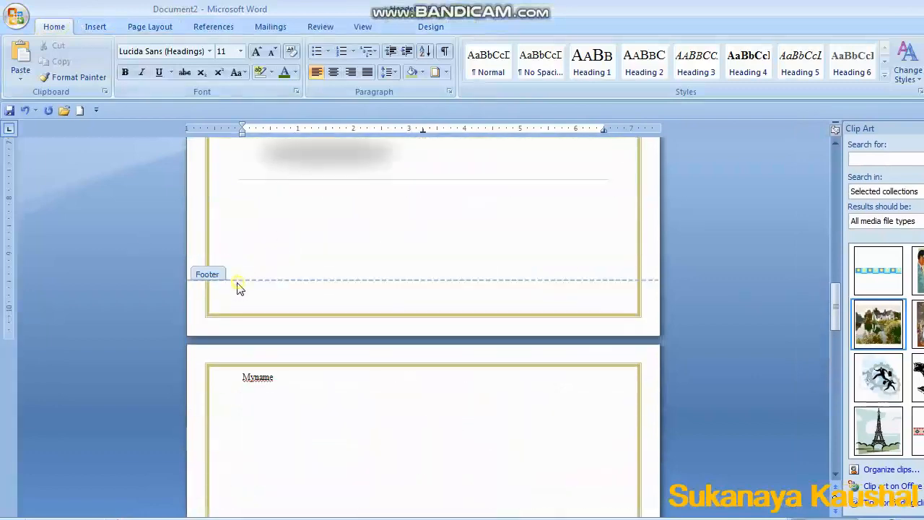
click(223, 304)
double_click(209, 275)
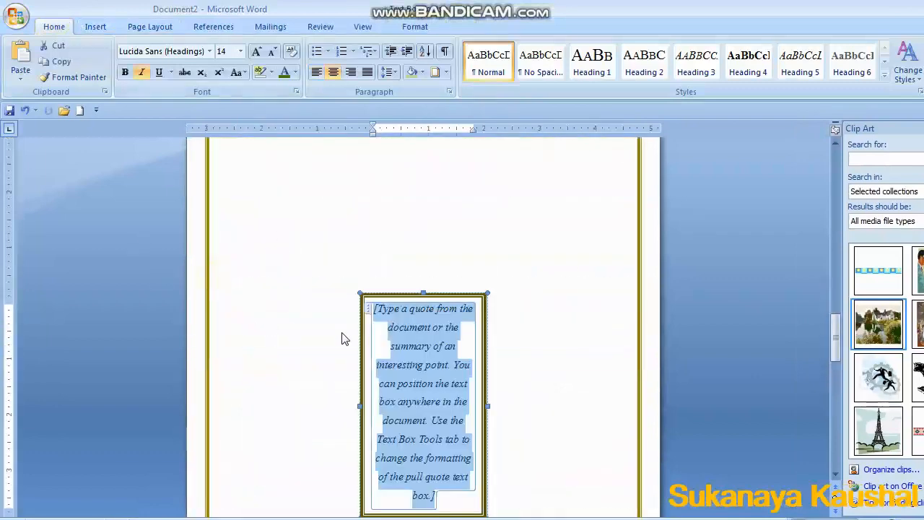
Scroll through the pages to review the header and inserted content.
scroll(345, 336, down, 12)
scroll(338, 316, down, 3)
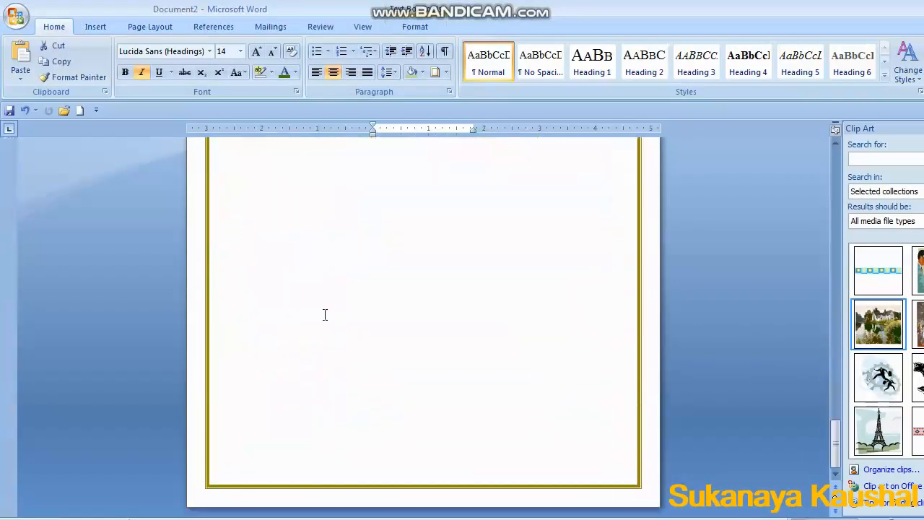
scroll(324, 316, up, 12)
scroll(304, 282, down, 15)
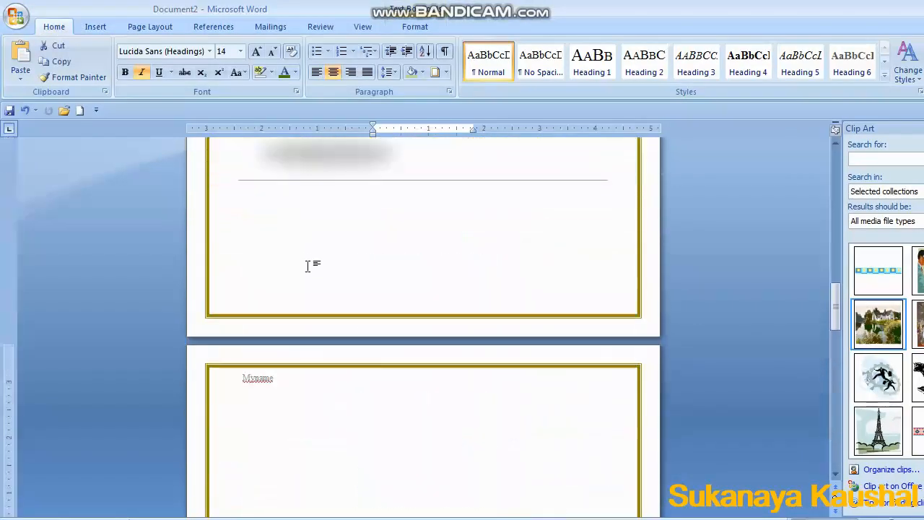
scroll(309, 264, up, 3)
click(286, 284)
scroll(281, 322, up, 10)
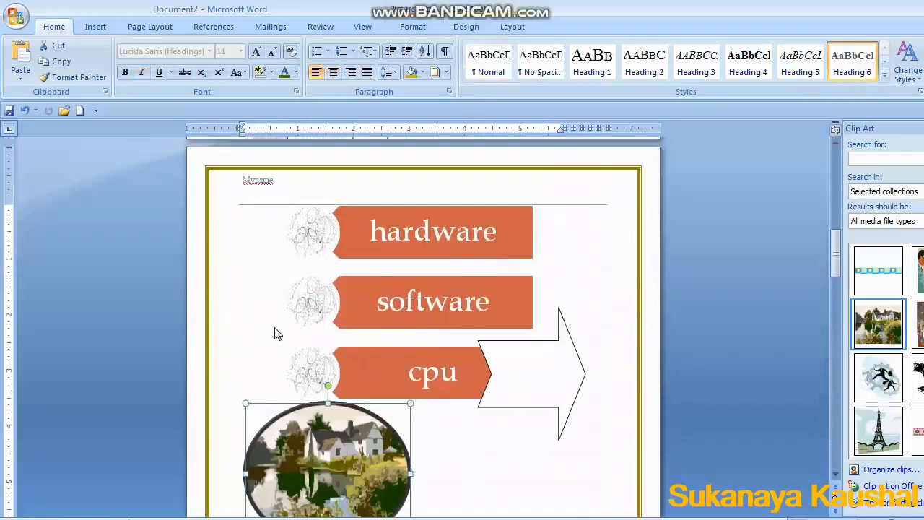
scroll(289, 296, up, 8)
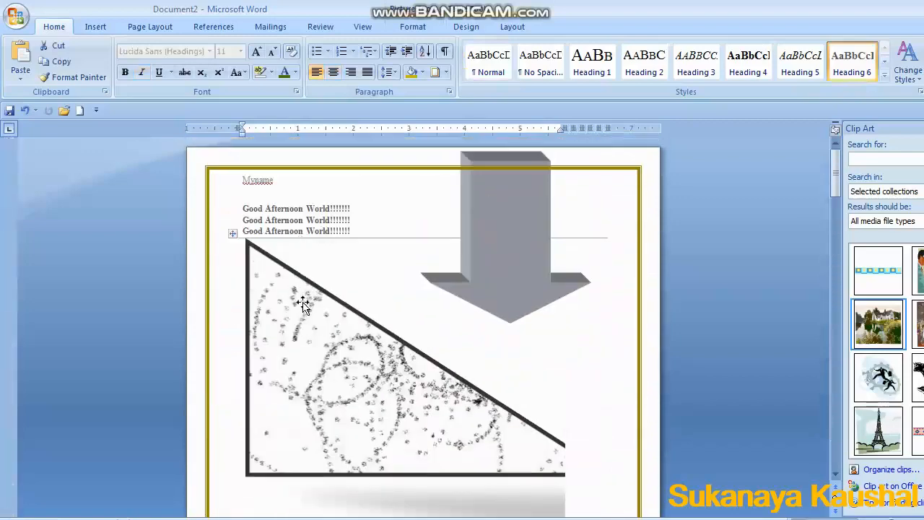